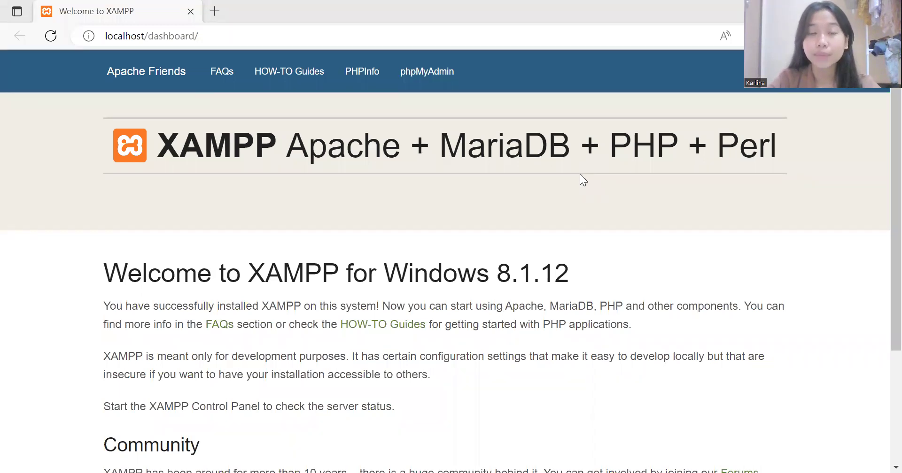
{"action": "left_click", "coordinate": [423, 75]}
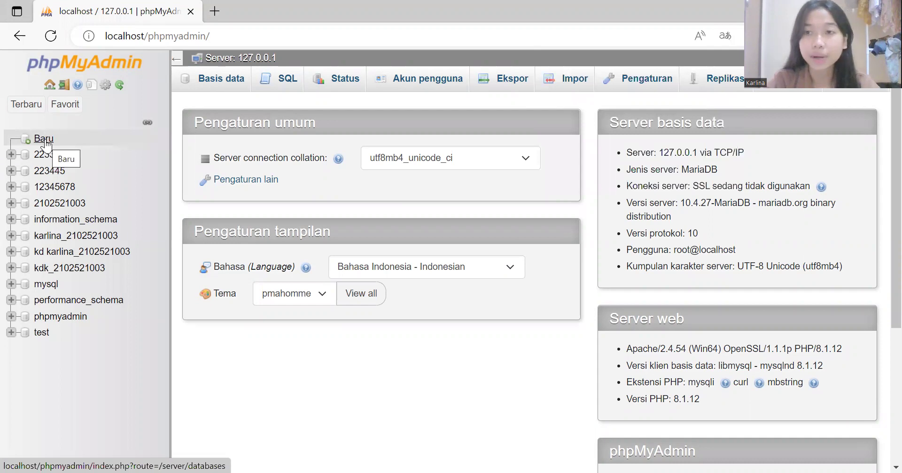
{"action": "left_click", "coordinate": [44, 142]}
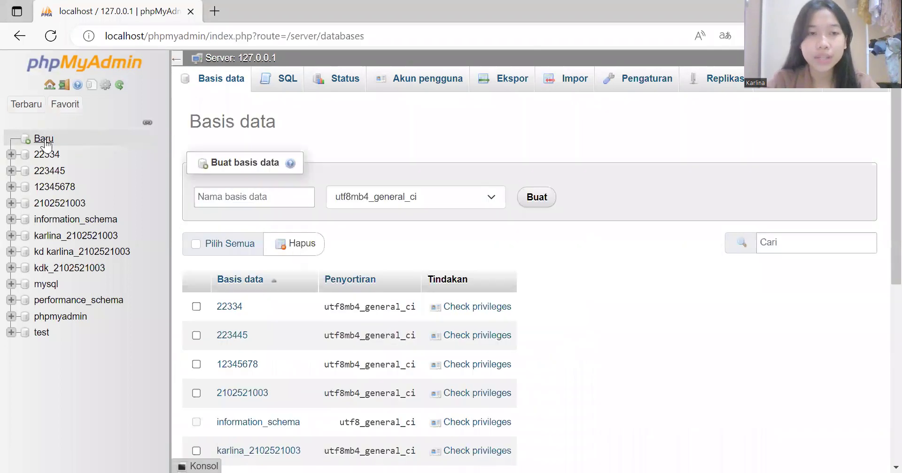
{"action": "left_click", "coordinate": [257, 193]}
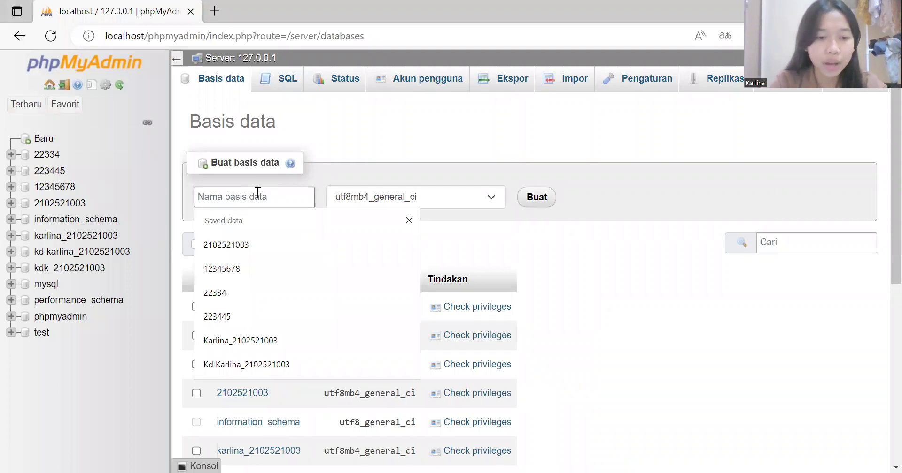
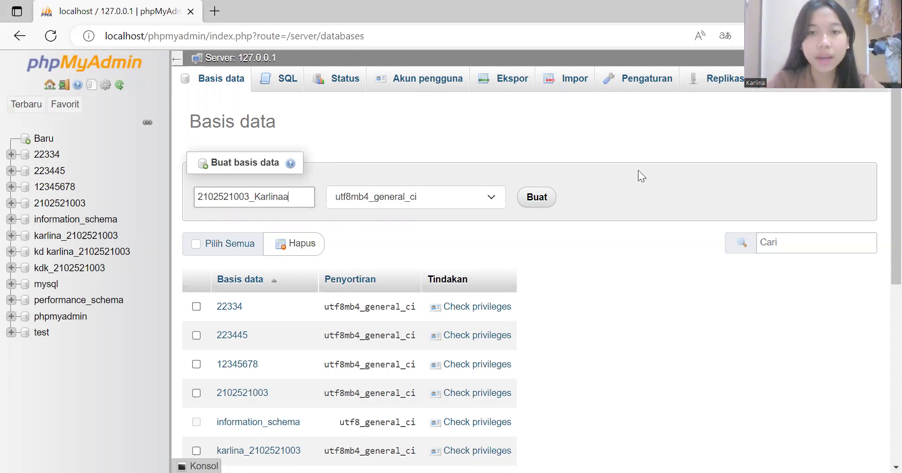
{"action": "left_click", "coordinate": [533, 203]}
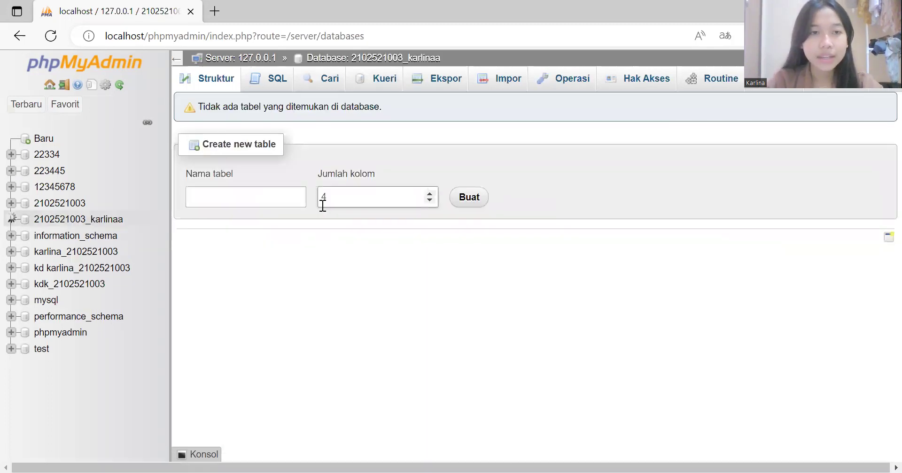
Step: Start a new table named Pasienn and generate its column definition form
{"action": "left_click", "coordinate": [279, 206]}
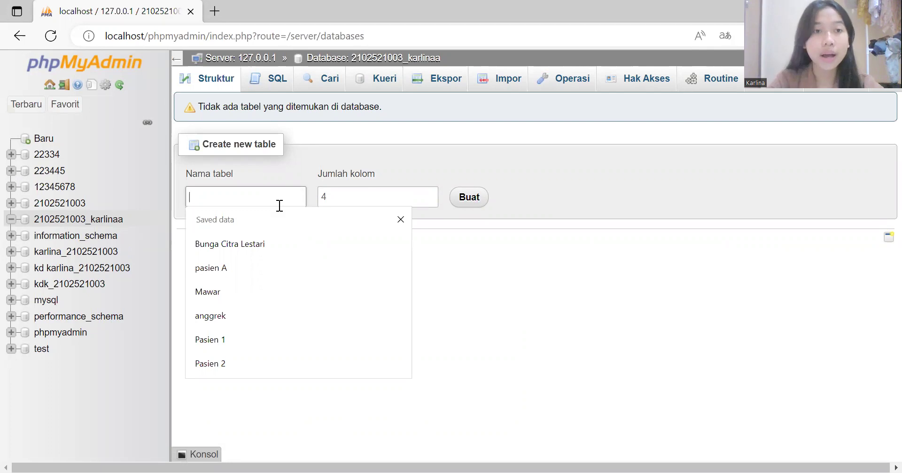
{"action": "type", "text": "P"}
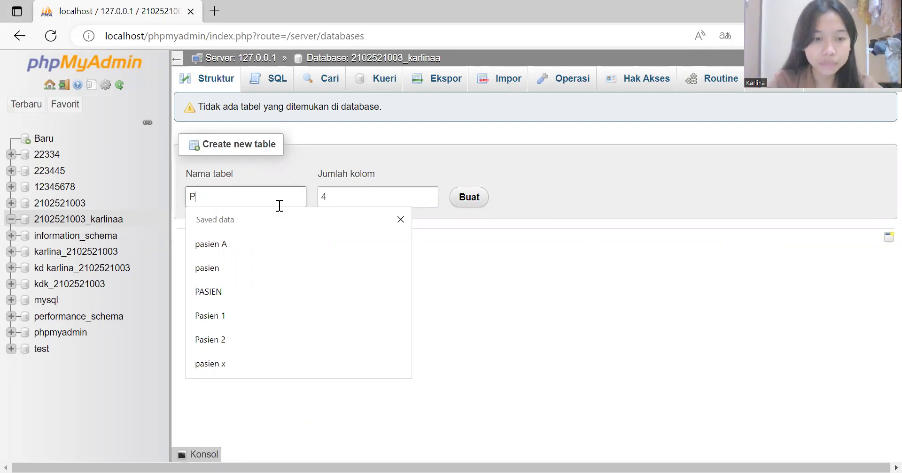
{"action": "type", "text": "asienn"}
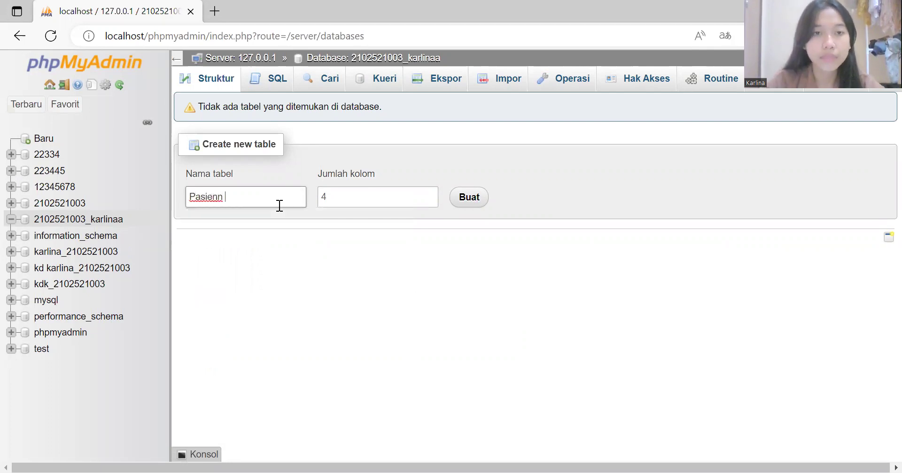
{"action": "left_click", "coordinate": [359, 199]}
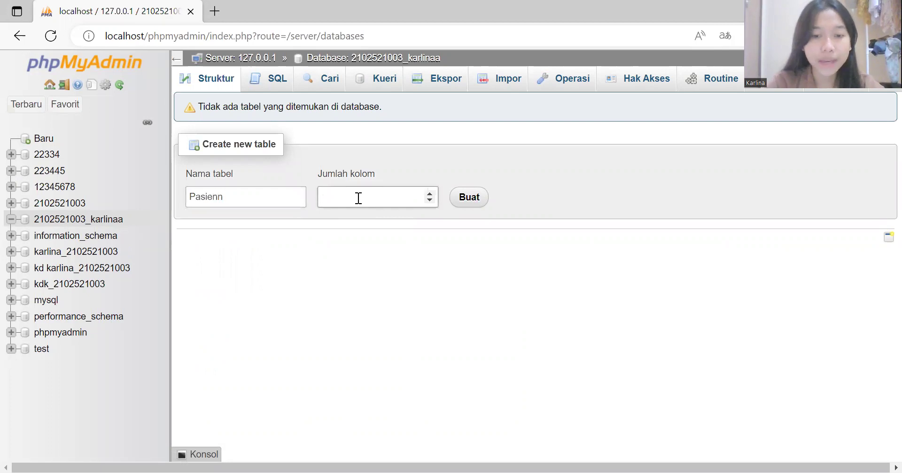
{"action": "left_click", "coordinate": [468, 199]}
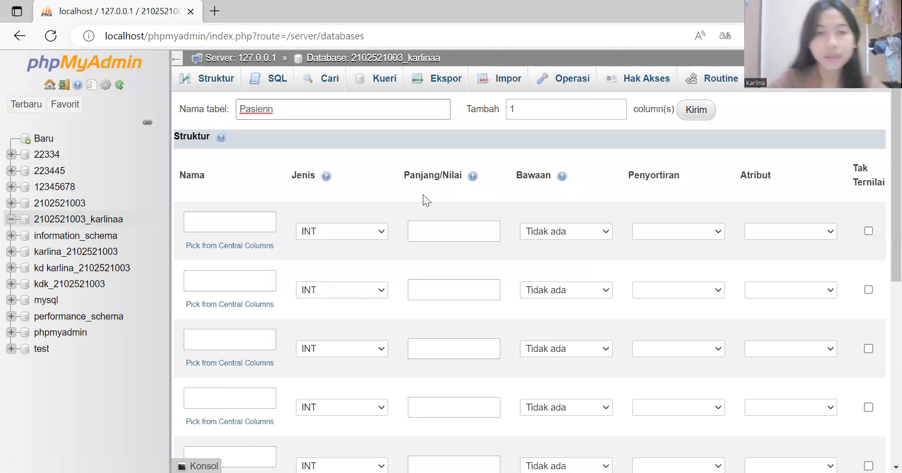
Step: Define the first column pas_norm as VARCHAR with length 6
{"action": "left_click", "coordinate": [208, 222]}
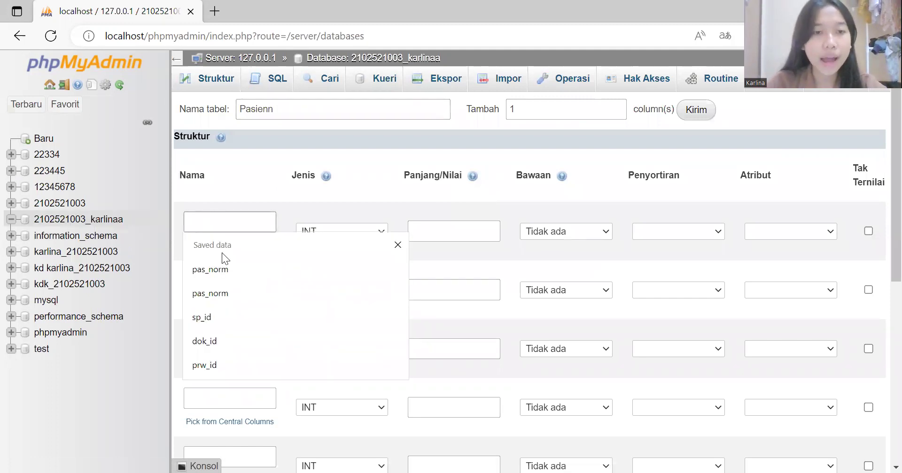
{"action": "left_click", "coordinate": [227, 269]}
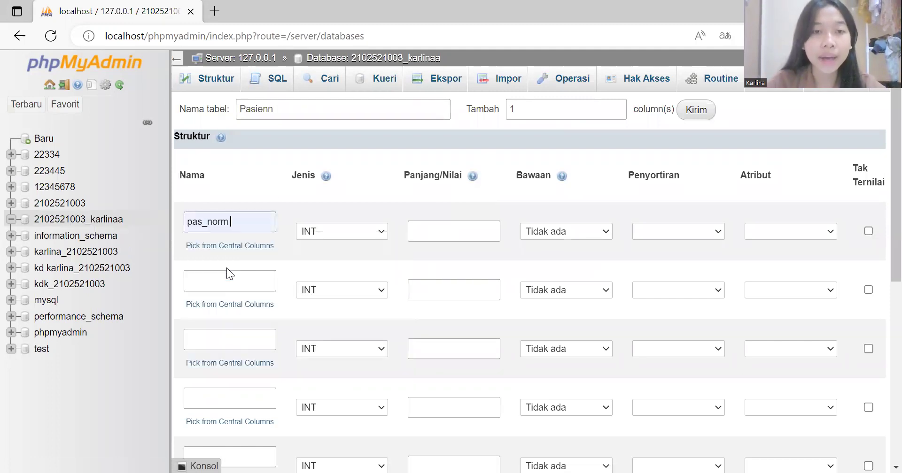
{"action": "left_click", "coordinate": [379, 232]}
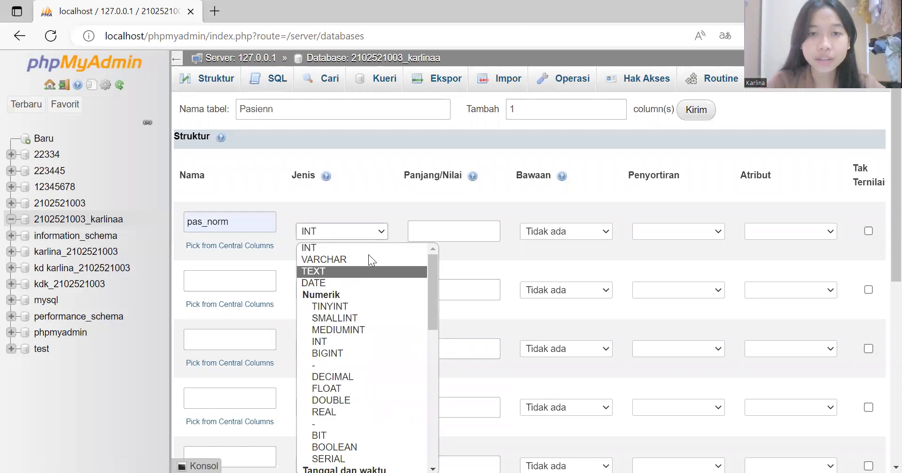
{"action": "left_click", "coordinate": [369, 258]}
{"action": "left_click", "coordinate": [429, 231]}
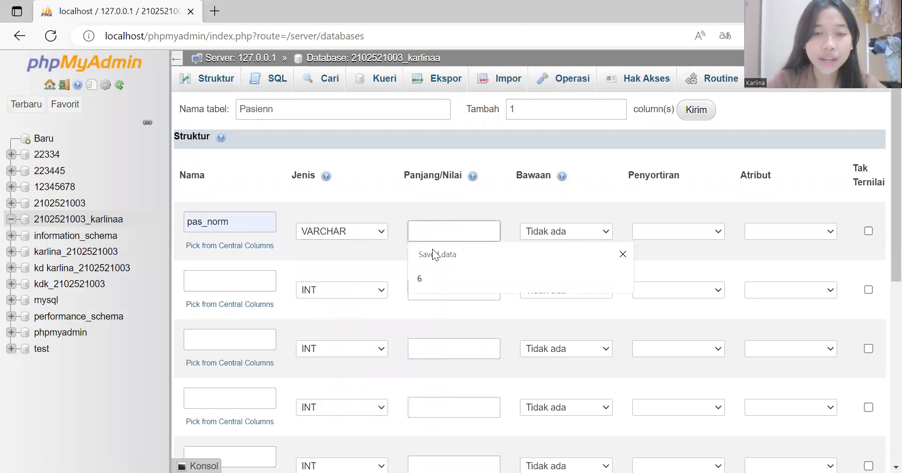
{"action": "left_click", "coordinate": [434, 279]}
Step: Define the second column pas_nama as VARCHAR with length 50
{"action": "left_click", "coordinate": [248, 282]}
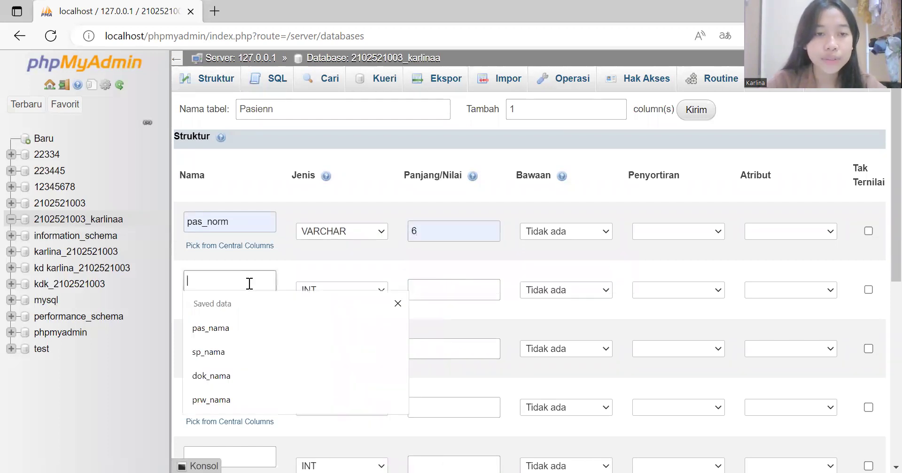
{"action": "left_click", "coordinate": [245, 325]}
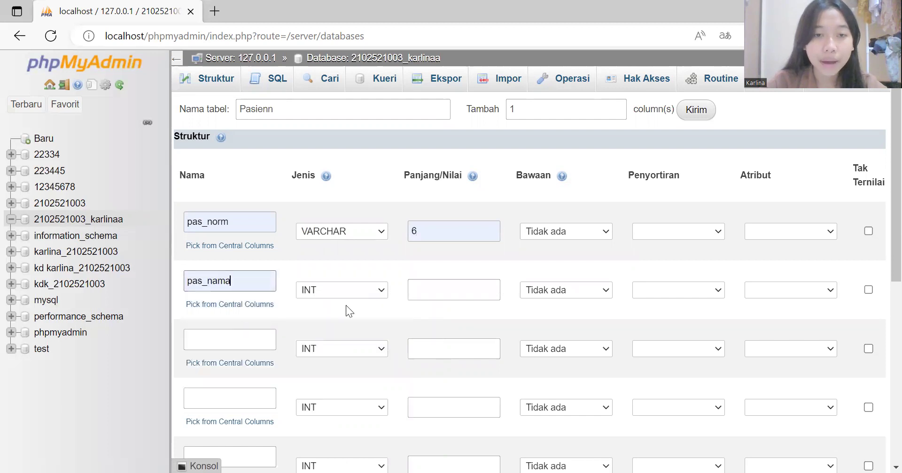
{"action": "left_click", "coordinate": [384, 291]}
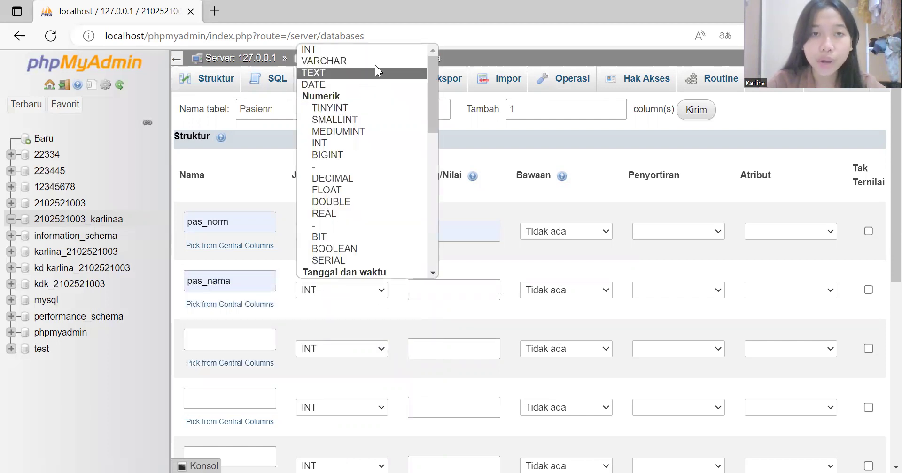
{"action": "left_click", "coordinate": [422, 289]}
{"action": "left_click", "coordinate": [438, 339]}
{"action": "left_click", "coordinate": [210, 334]}
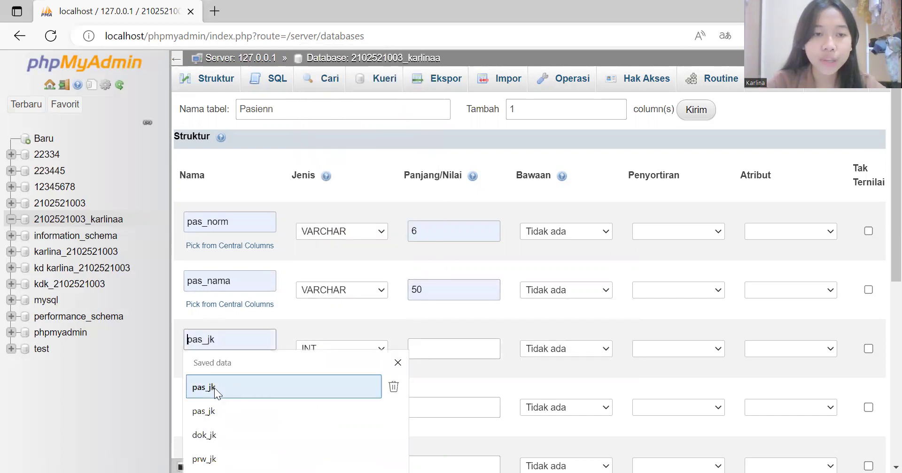
Step: Define pas_jk as an ENUM column with values 'laki-laki' and 'perempuan'
{"action": "left_click", "coordinate": [214, 388]}
{"action": "scroll", "coordinate": [378, 248], "scroll_direction": "down", "scroll_amount": 3}
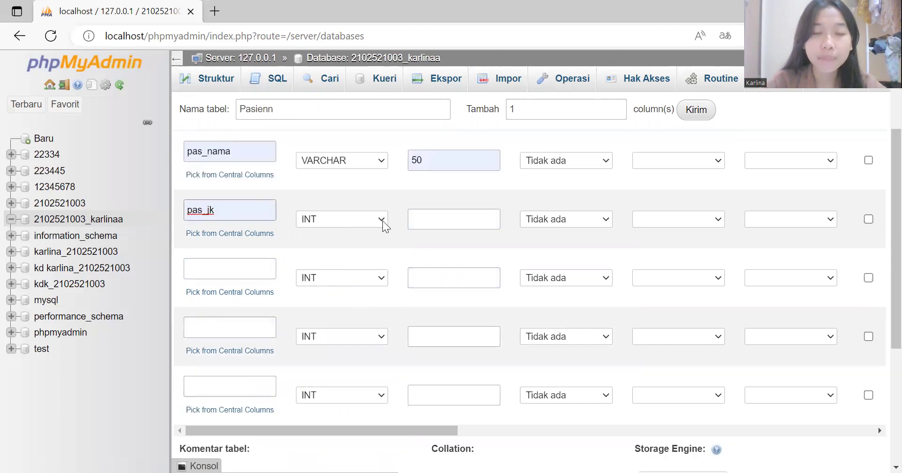
{"action": "left_click", "coordinate": [378, 220]}
{"action": "scroll", "coordinate": [354, 350], "scroll_direction": "down", "scroll_amount": 5}
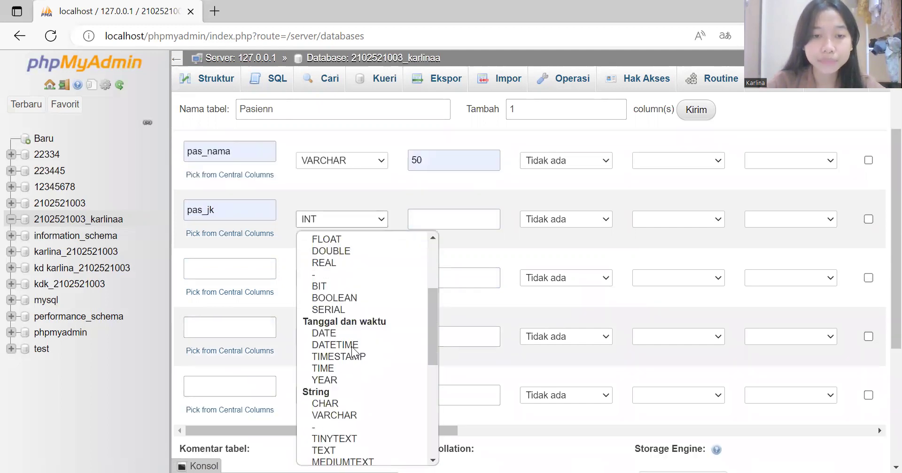
{"action": "scroll", "coordinate": [353, 350], "scroll_direction": "down", "scroll_amount": 4}
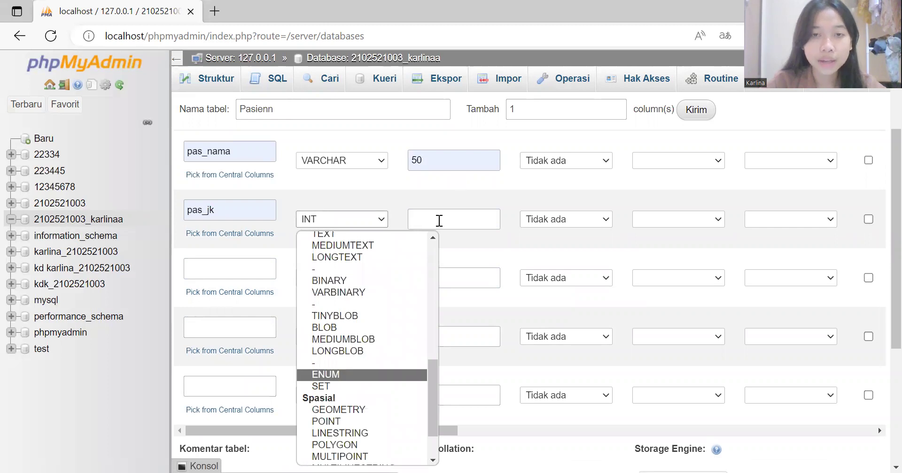
{"action": "key", "text": "Return"}
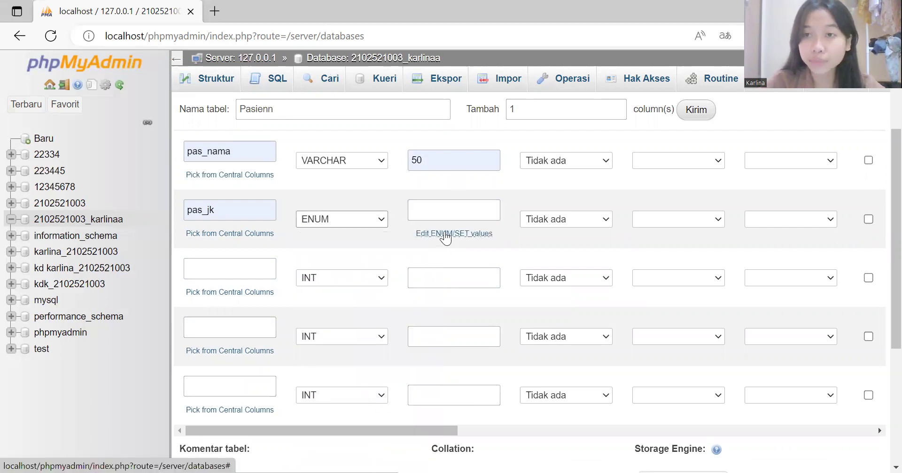
{"action": "left_click", "coordinate": [453, 200]}
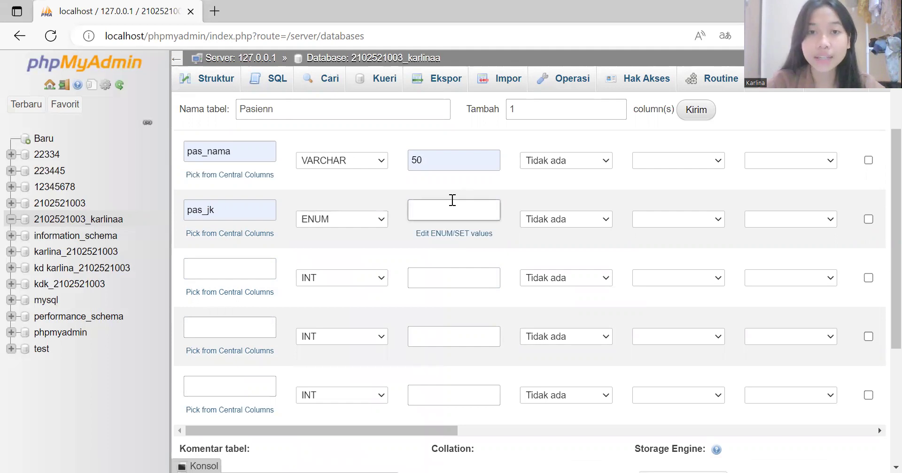
{"action": "left_click", "coordinate": [452, 200]}
{"action": "left_click", "coordinate": [456, 256]}
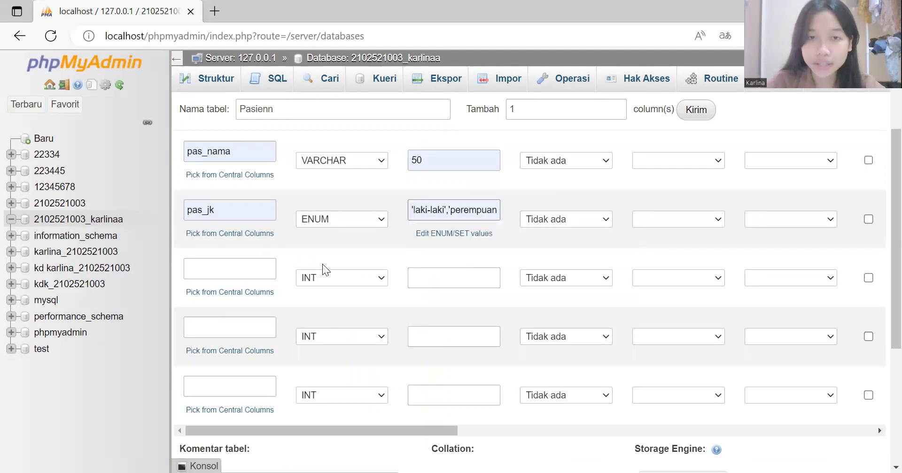
Step: Add the column pas_tanggallahir with the DATE type
{"action": "left_click", "coordinate": [234, 267]}
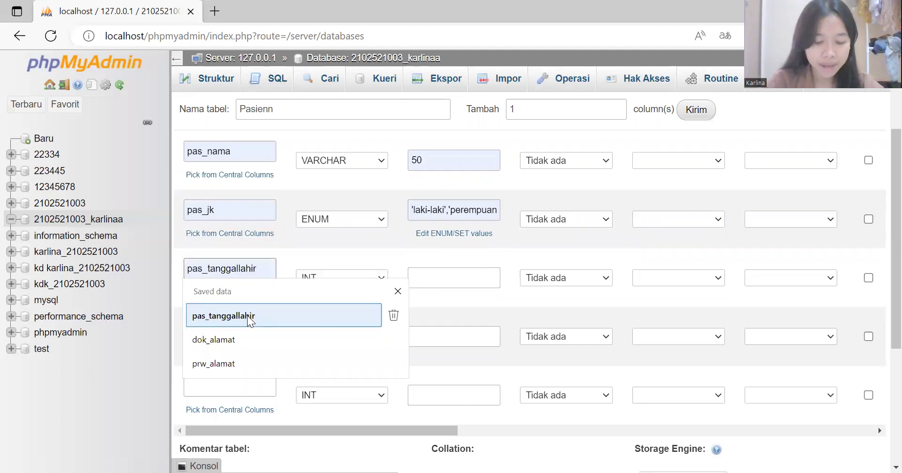
{"action": "left_click", "coordinate": [248, 319]}
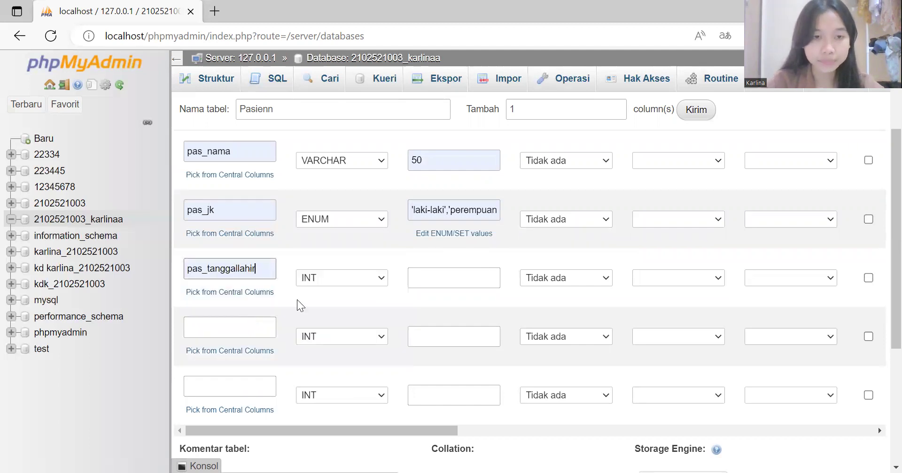
{"action": "left_click", "coordinate": [382, 281]}
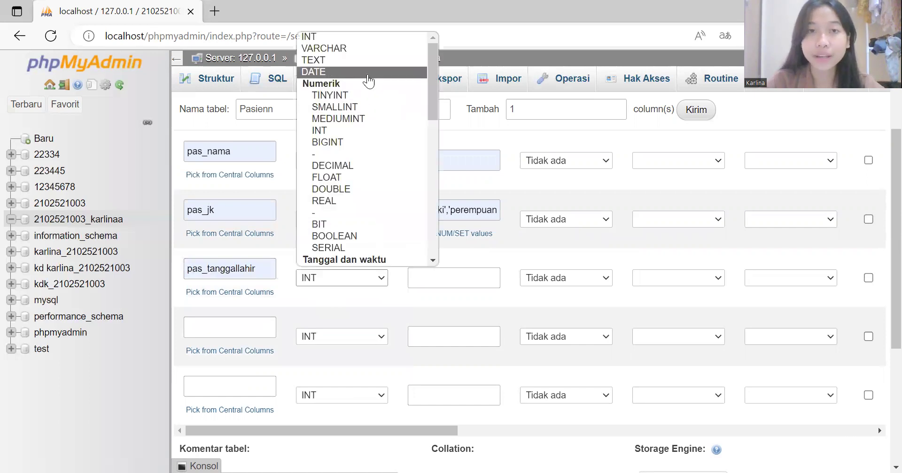
{"action": "left_click", "coordinate": [439, 276]}
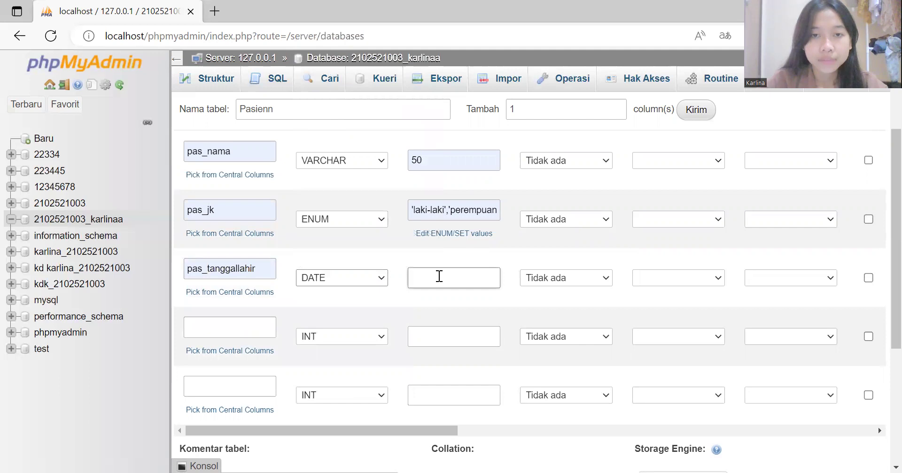
{"action": "left_click", "coordinate": [235, 328]}
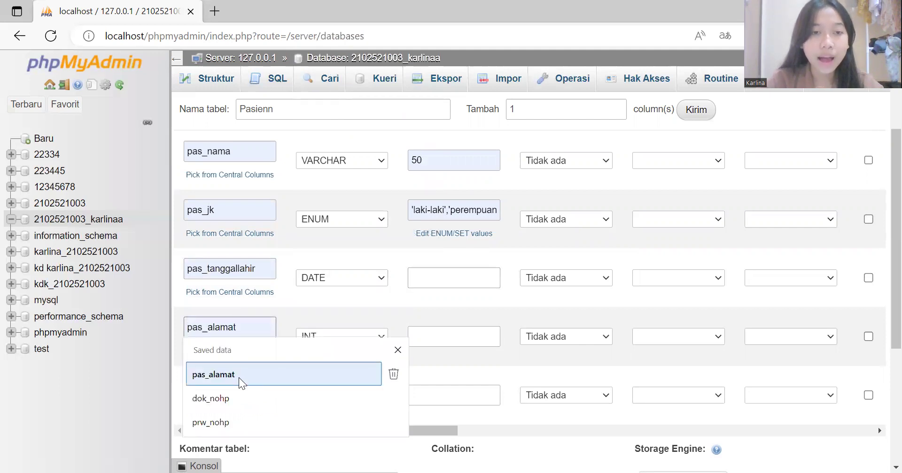
Step: Define the column pas_alamat as VARCHAR with length 50
{"action": "left_click", "coordinate": [239, 378]}
{"action": "left_click", "coordinate": [384, 337]}
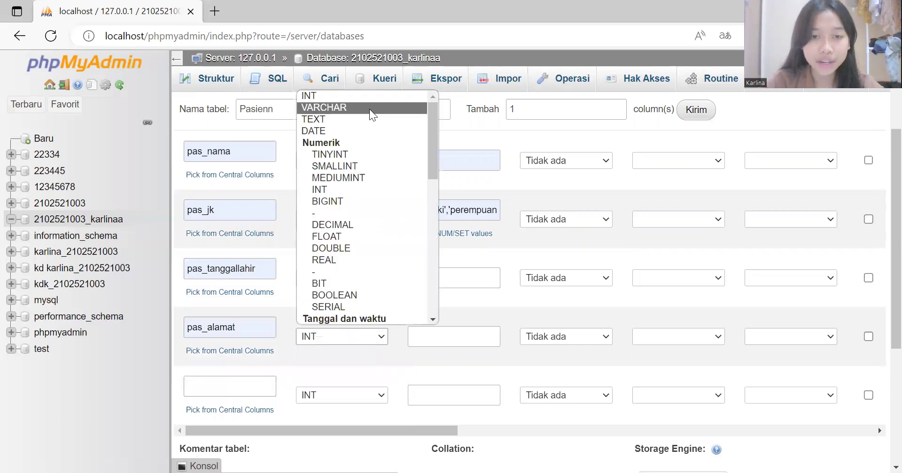
{"action": "left_click", "coordinate": [371, 108]}
{"action": "left_click", "coordinate": [441, 337]}
{"action": "type", "text": "50"}
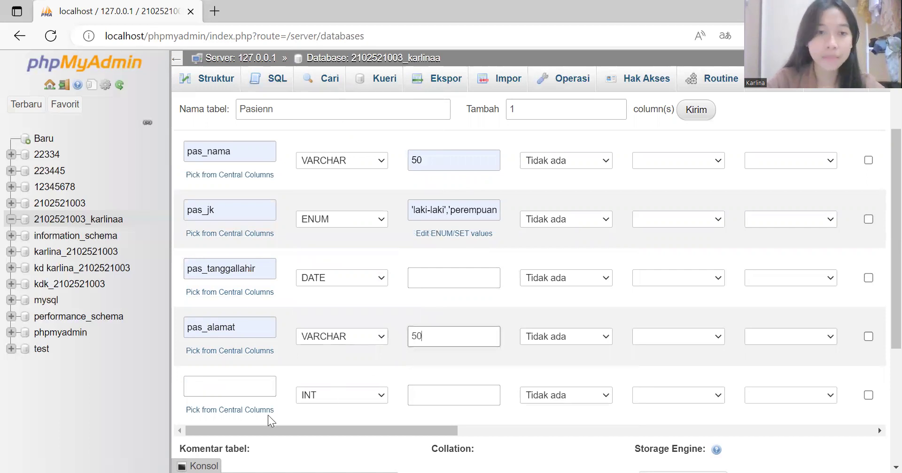
Step: Add the column pas_nohp as VARCHAR with length 12
{"action": "left_click", "coordinate": [246, 385]}
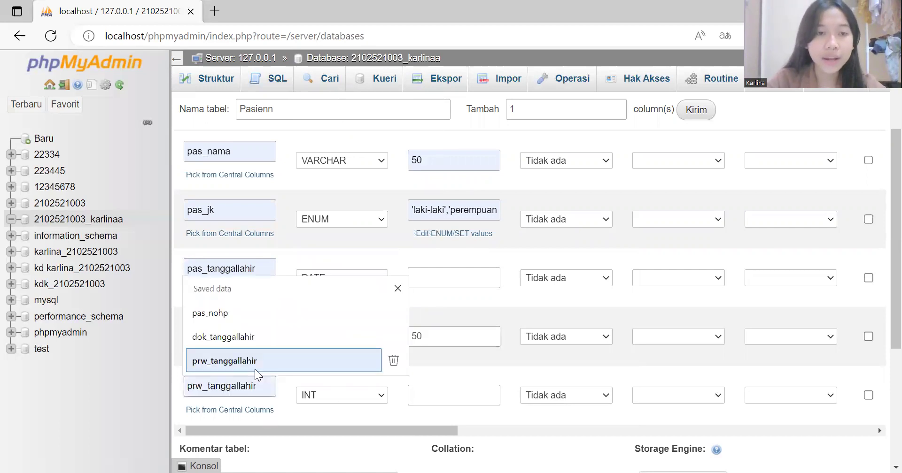
{"action": "left_click", "coordinate": [263, 323]}
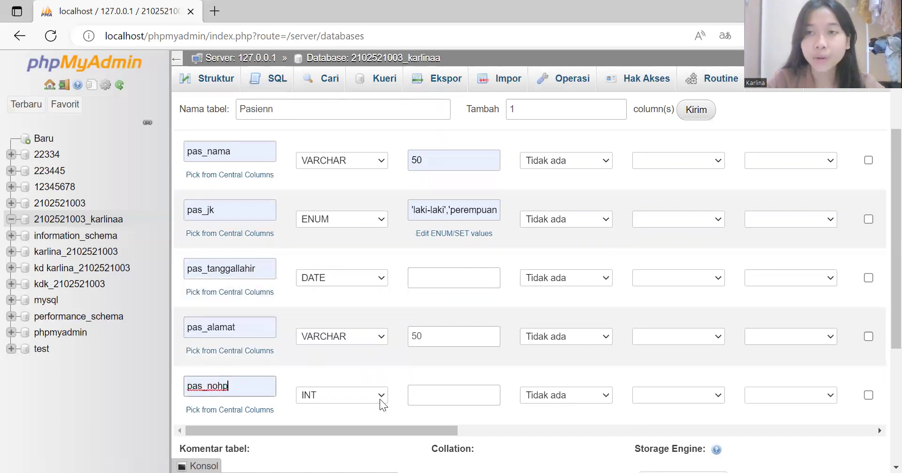
{"action": "left_click", "coordinate": [341, 395]}
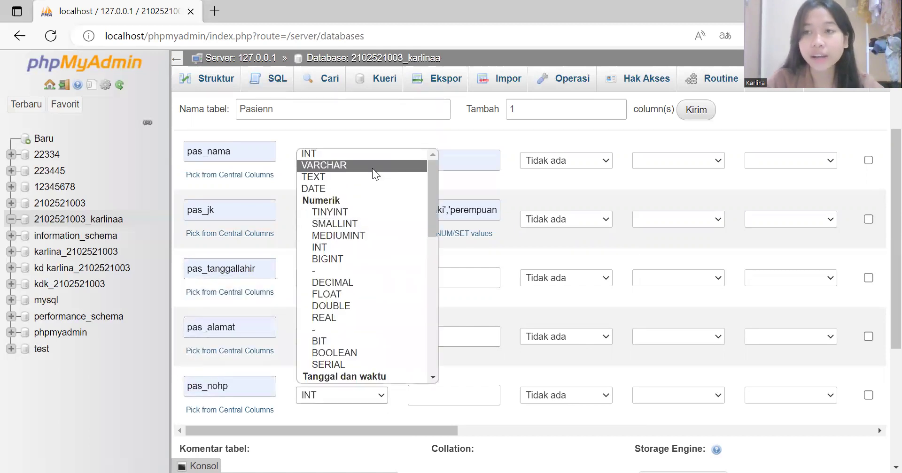
{"action": "left_click", "coordinate": [373, 168]}
{"action": "left_click", "coordinate": [455, 393]}
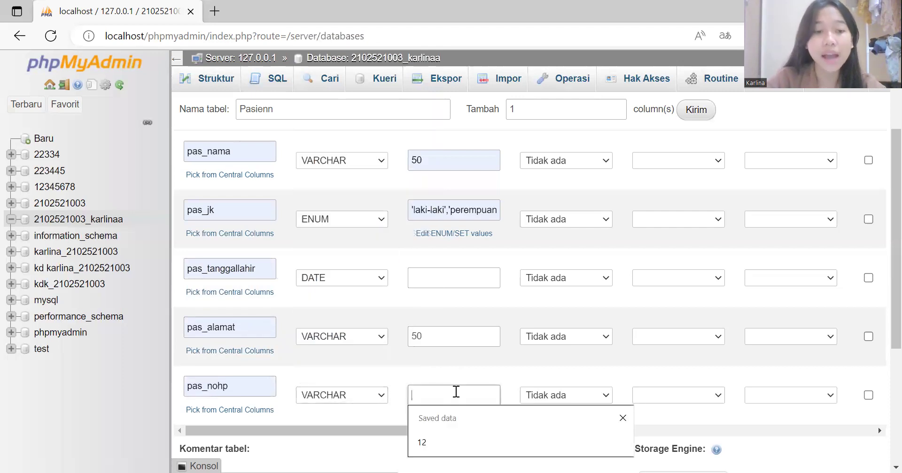
{"action": "type", "text": "12"}
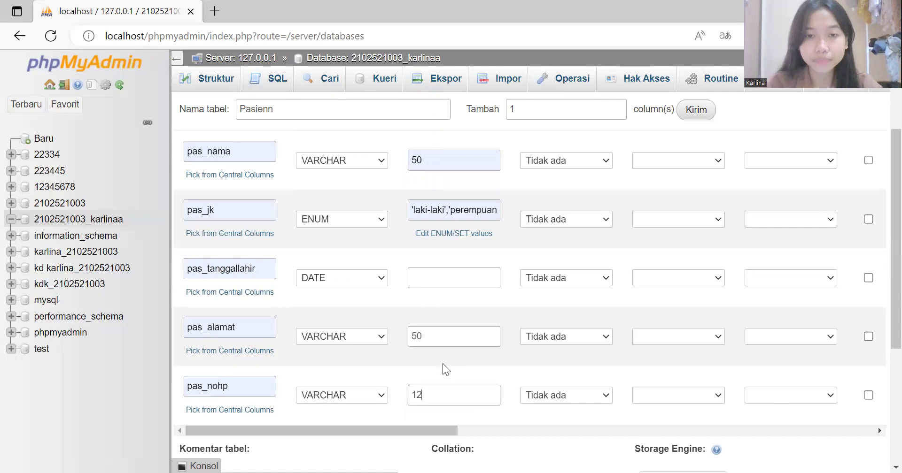
{"action": "scroll", "coordinate": [443, 369], "scroll_direction": "down", "scroll_amount": 3}
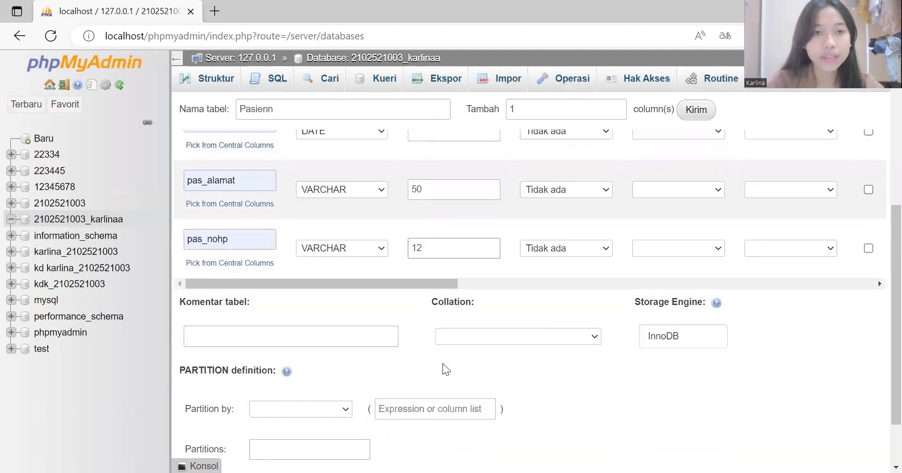
{"action": "scroll", "coordinate": [444, 369], "scroll_direction": "down", "scroll_amount": 2}
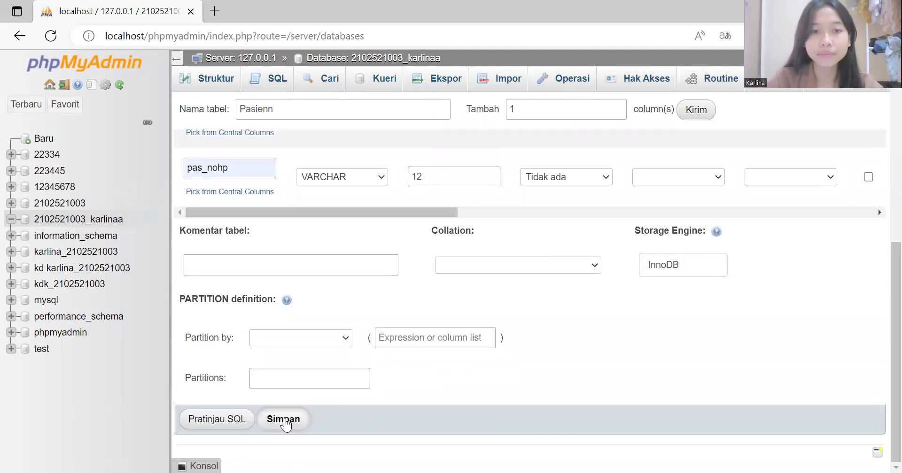
{"action": "left_click", "coordinate": [285, 421]}
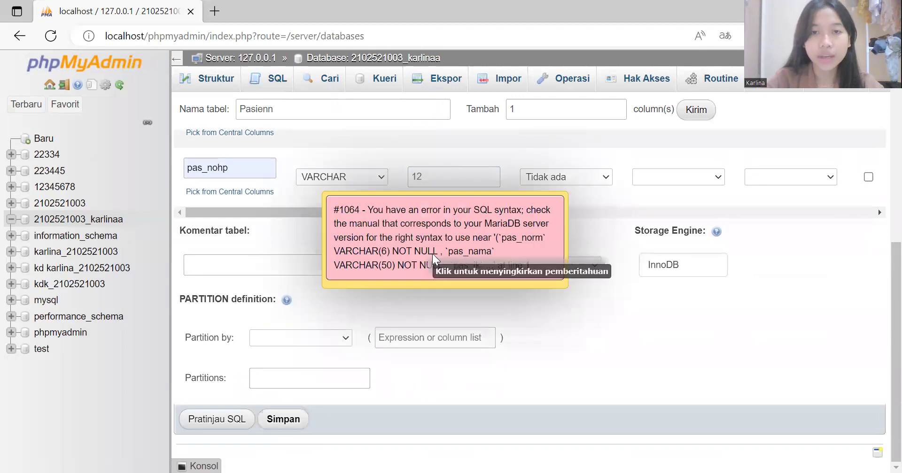
{"action": "left_click", "coordinate": [433, 254]}
{"action": "scroll", "coordinate": [432, 254], "scroll_direction": "up", "scroll_amount": 8}
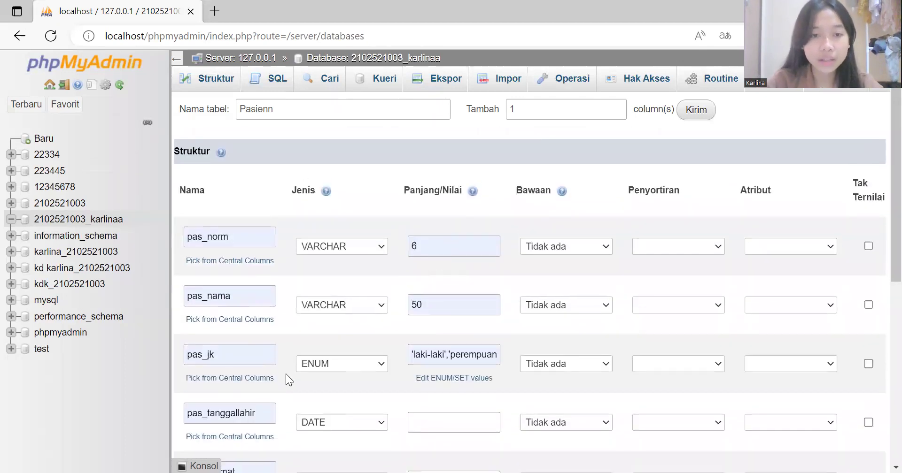
{"action": "scroll", "coordinate": [529, 366], "scroll_direction": "down", "scroll_amount": 1}
{"action": "scroll", "coordinate": [531, 363], "scroll_direction": "right", "scroll_amount": 8}
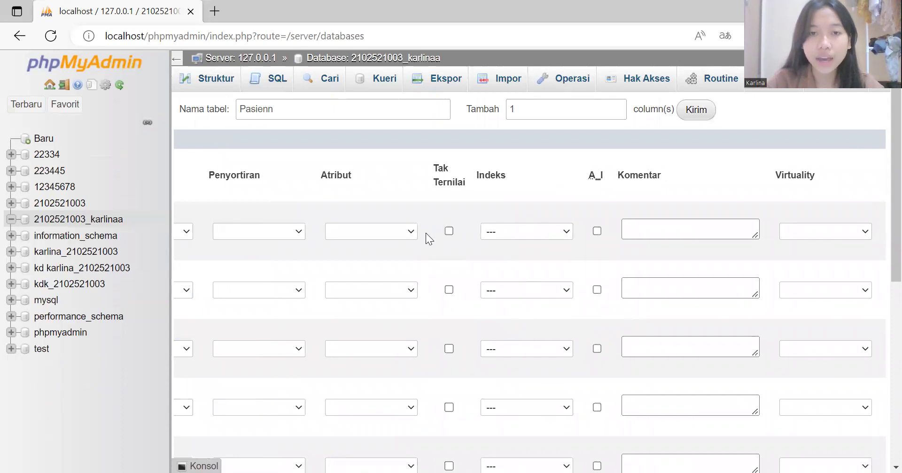
Step: Make pas_norm the PRIMARY key and retry saving, dismissing the #1064 error
{"action": "left_click", "coordinate": [564, 232]}
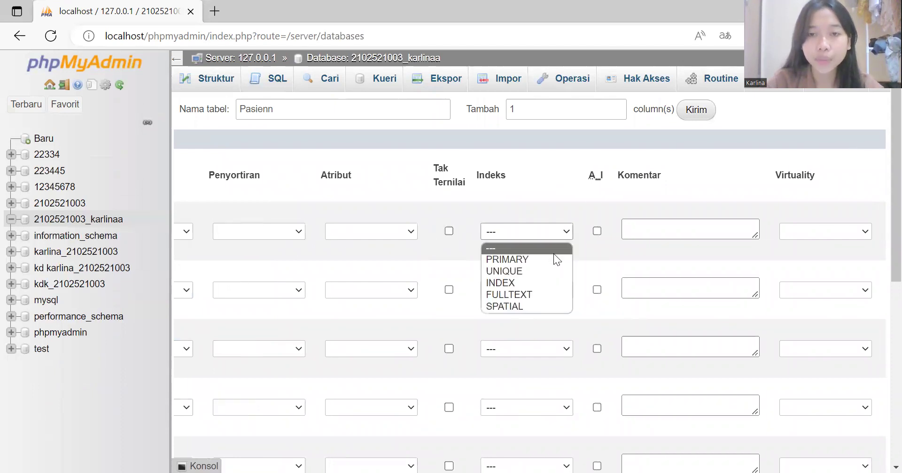
{"action": "left_click", "coordinate": [554, 259]}
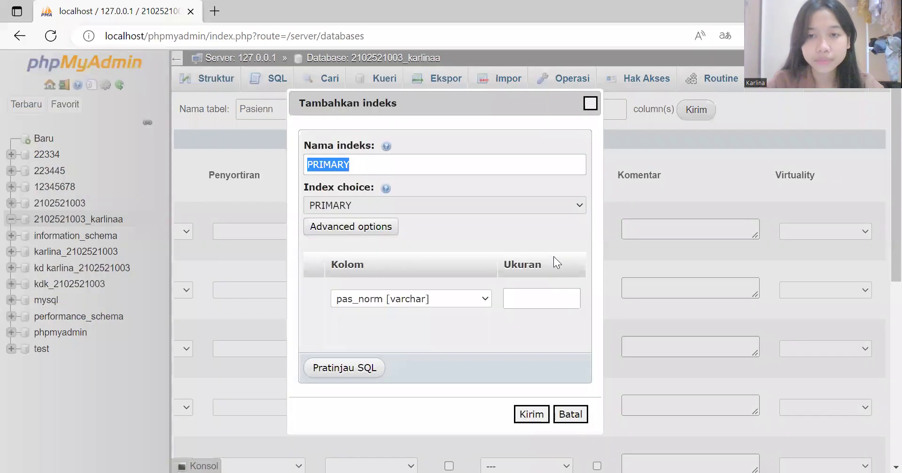
{"action": "left_click", "coordinate": [533, 415]}
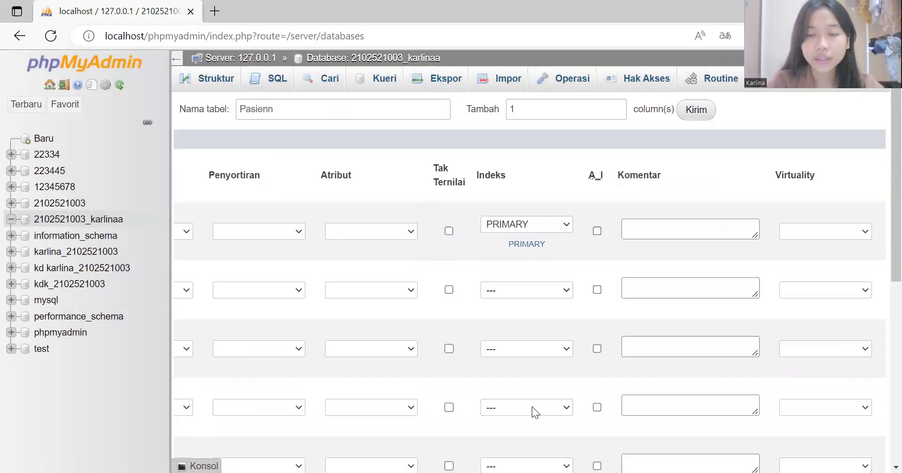
{"action": "scroll", "coordinate": [358, 348], "scroll_direction": "left", "scroll_amount": 5}
{"action": "scroll", "coordinate": [358, 348], "scroll_direction": "up", "scroll_amount": 1}
{"action": "scroll", "coordinate": [358, 348], "scroll_direction": "down", "scroll_amount": 10}
{"action": "left_click", "coordinate": [283, 419]}
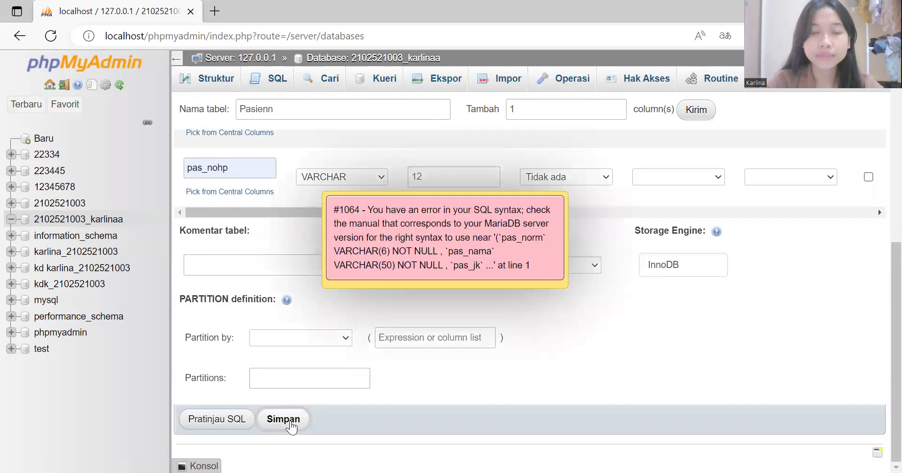
{"action": "left_click", "coordinate": [406, 261]}
Step: Review each column name from pas_norm through pas_nohp in the form
{"action": "scroll", "coordinate": [405, 255], "scroll_direction": "up", "scroll_amount": 7}
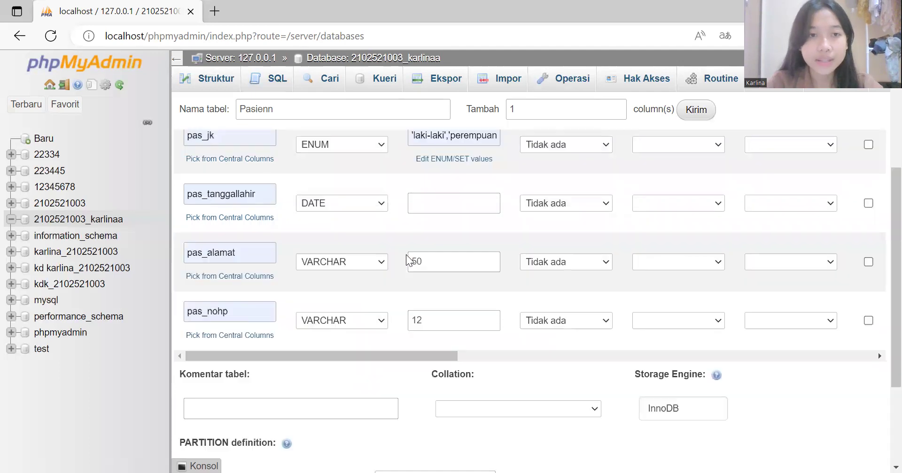
{"action": "left_click", "coordinate": [238, 222]}
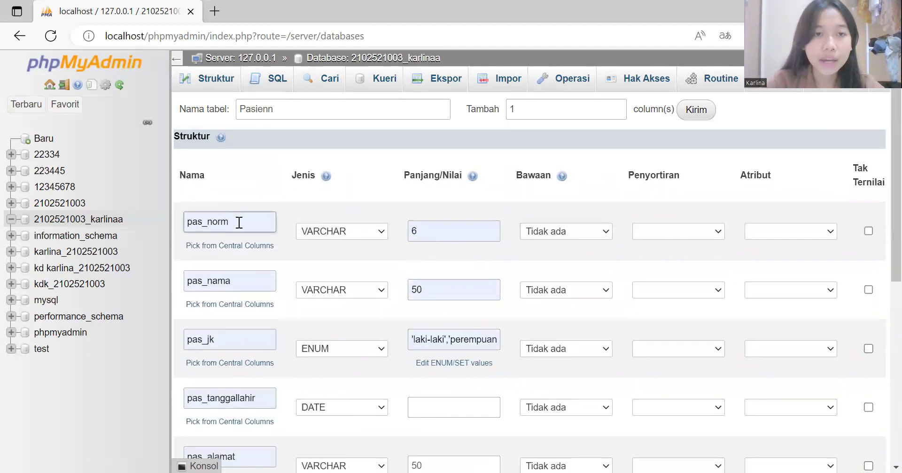
{"action": "left_click", "coordinate": [239, 222]}
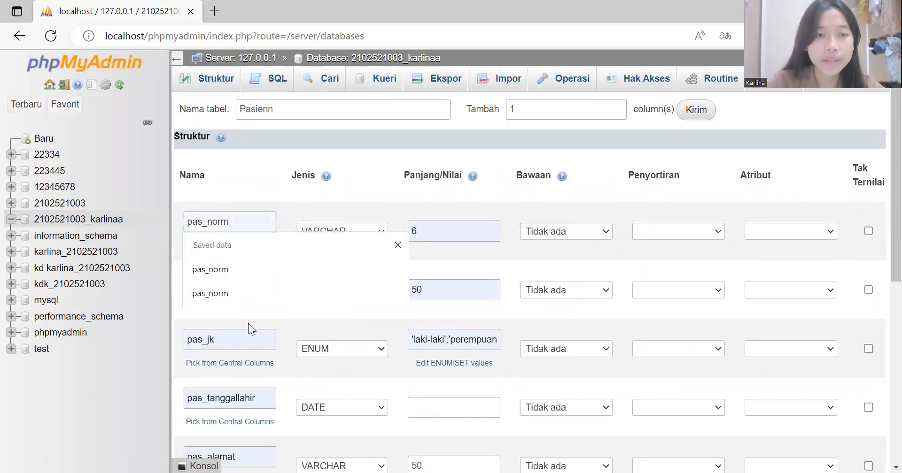
{"action": "left_click", "coordinate": [244, 336]}
{"action": "left_click", "coordinate": [248, 283]}
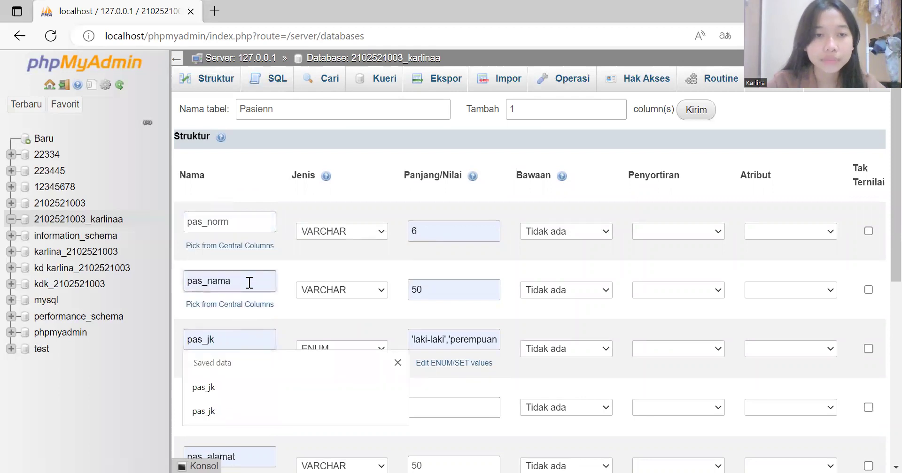
{"action": "scroll", "coordinate": [223, 353], "scroll_direction": "down", "scroll_amount": 2}
{"action": "left_click", "coordinate": [258, 312]}
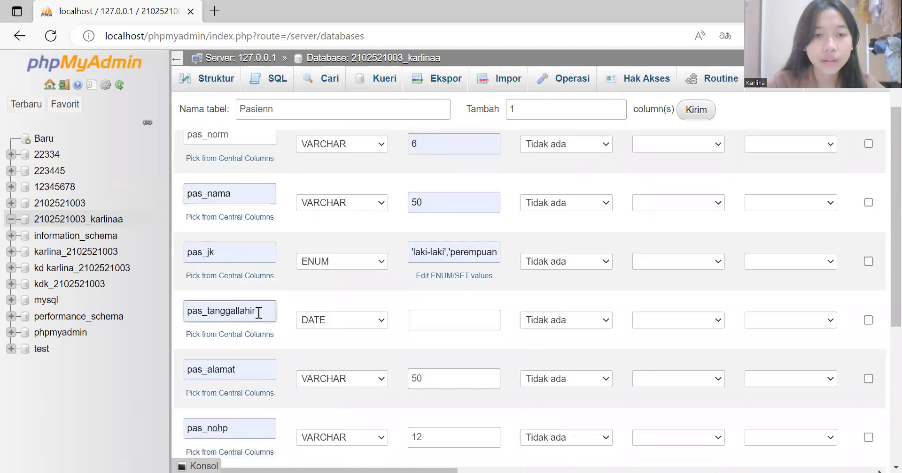
{"action": "left_click", "coordinate": [246, 370]}
{"action": "scroll", "coordinate": [246, 370], "scroll_direction": "down", "scroll_amount": 3}
{"action": "left_click", "coordinate": [245, 312]}
Step: Save the table again and dismiss the repeated #1064 syntax error
{"action": "left_click", "coordinate": [253, 406]}
{"action": "scroll", "coordinate": [253, 406], "scroll_direction": "down", "scroll_amount": 3}
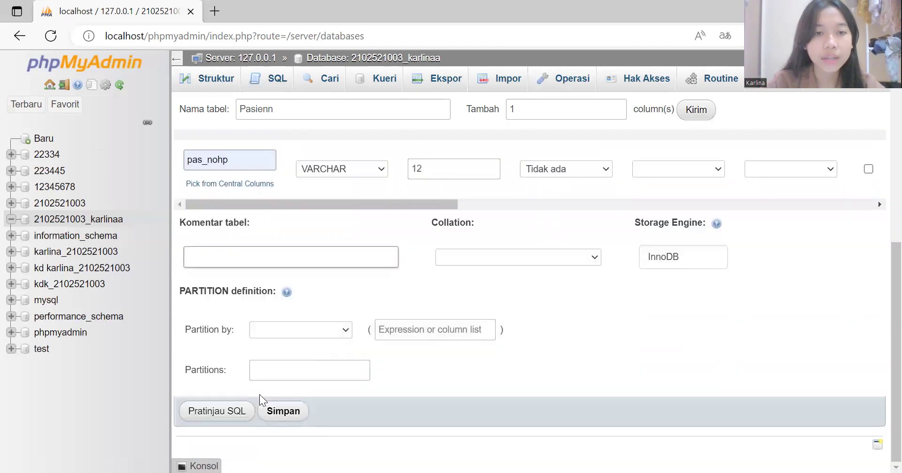
{"action": "left_click", "coordinate": [291, 418]}
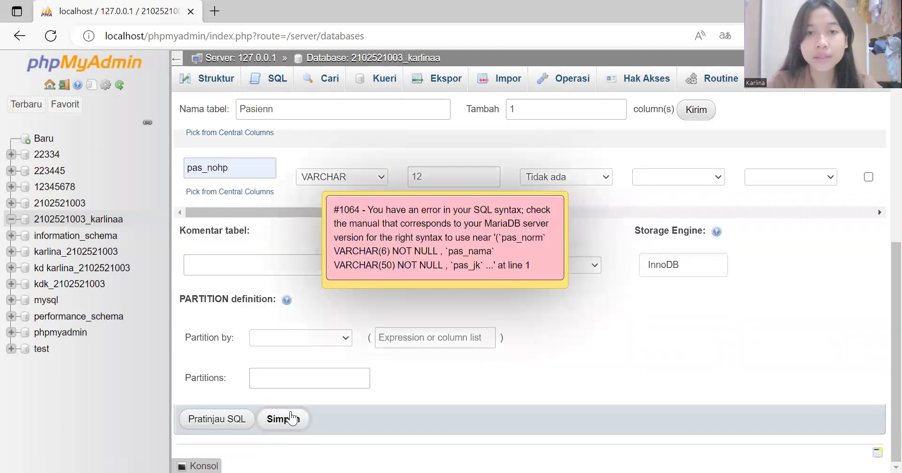
{"action": "left_click", "coordinate": [437, 230]}
{"action": "scroll", "coordinate": [438, 229], "scroll_direction": "up", "scroll_amount": 10}
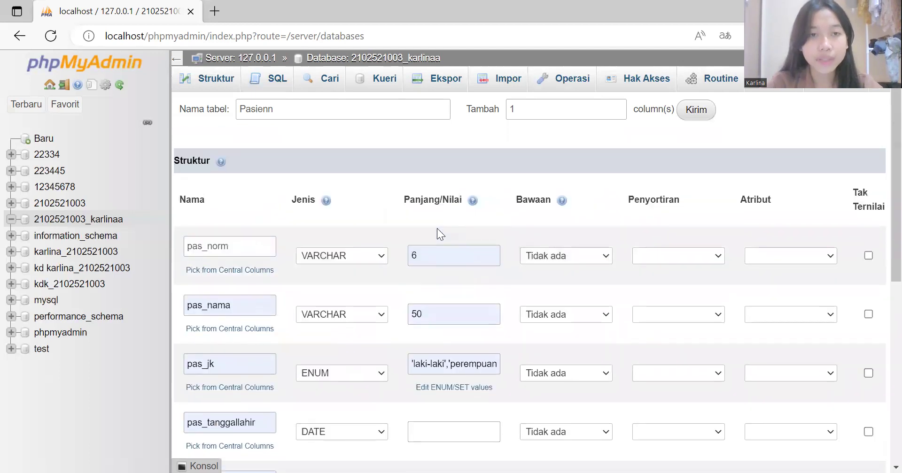
Step: Rename the table from Pasienn to Pasien z and save it
{"action": "left_click", "coordinate": [290, 111]}
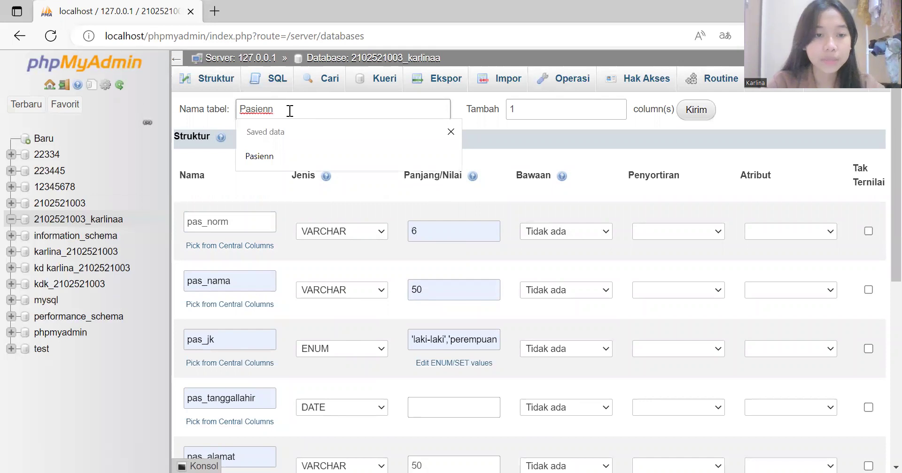
{"action": "key", "text": "BackSpace"}
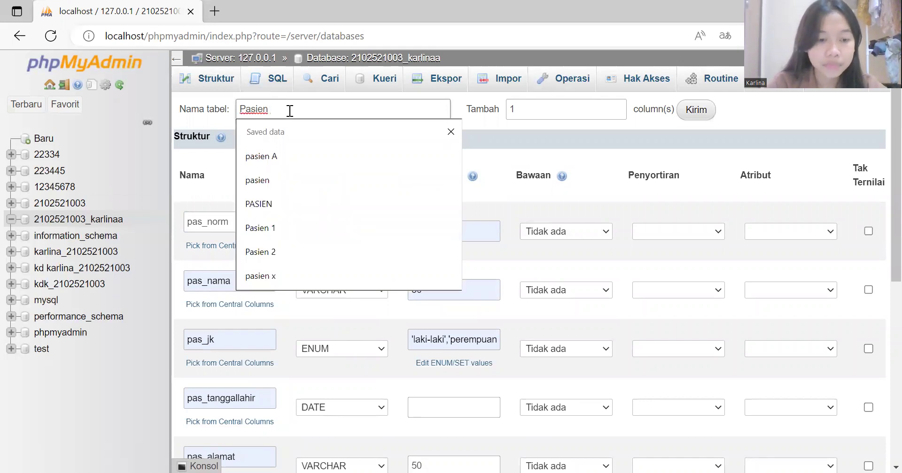
{"action": "type", "text": "z"}
{"action": "scroll", "coordinate": [271, 126], "scroll_direction": "down", "scroll_amount": 8}
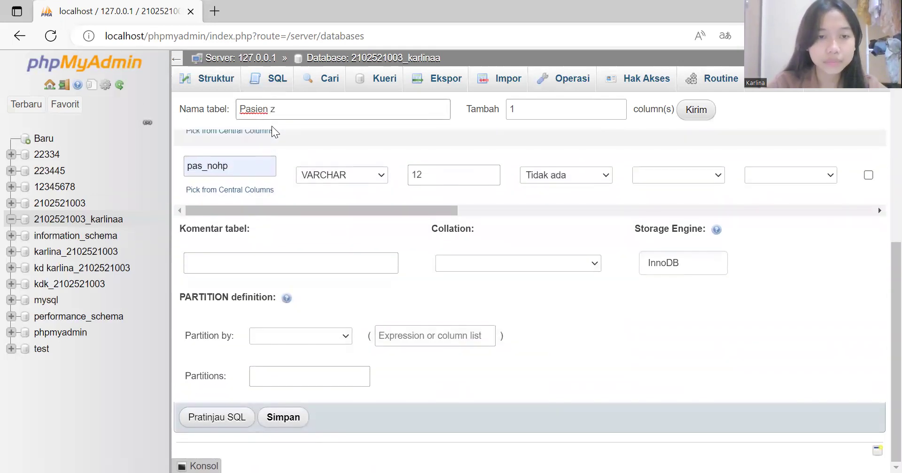
{"action": "left_click", "coordinate": [295, 426]}
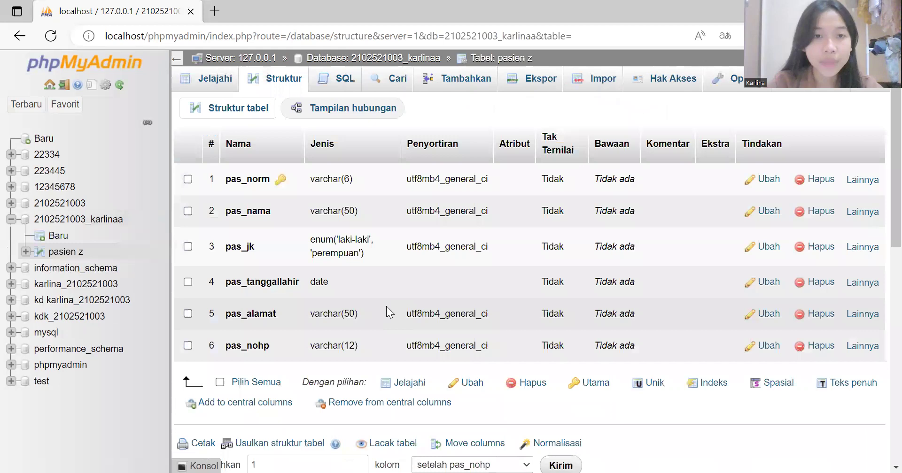
{"action": "left_click", "coordinate": [466, 80]}
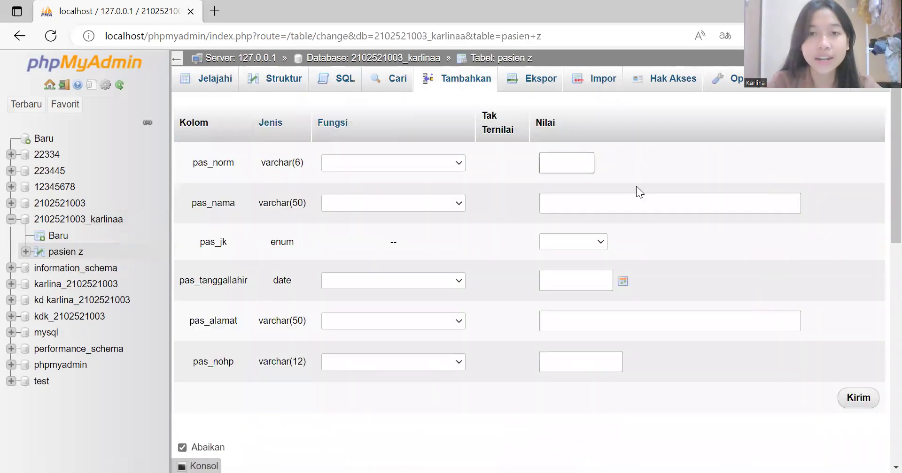
Step: Enter the patient's record number and name, gender perempuan, birth date 2022-12-04
{"action": "left_click", "coordinate": [561, 157]}
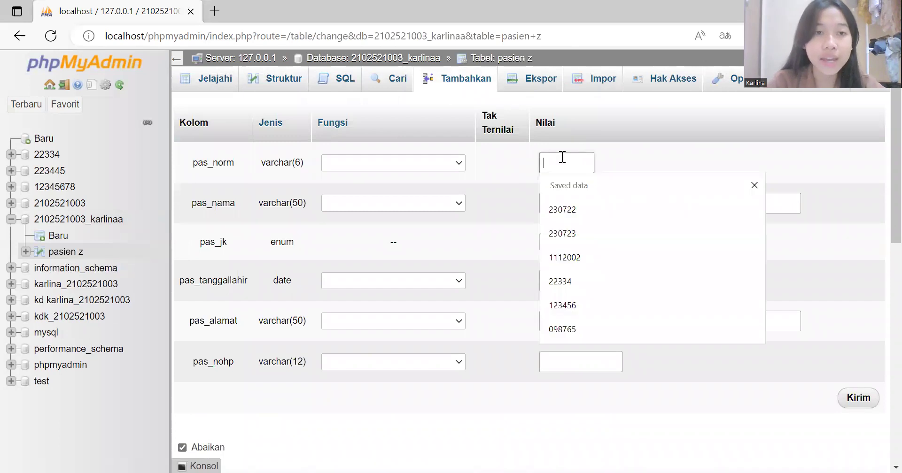
{"action": "left_click", "coordinate": [570, 208]}
{"action": "left_click", "coordinate": [579, 211]}
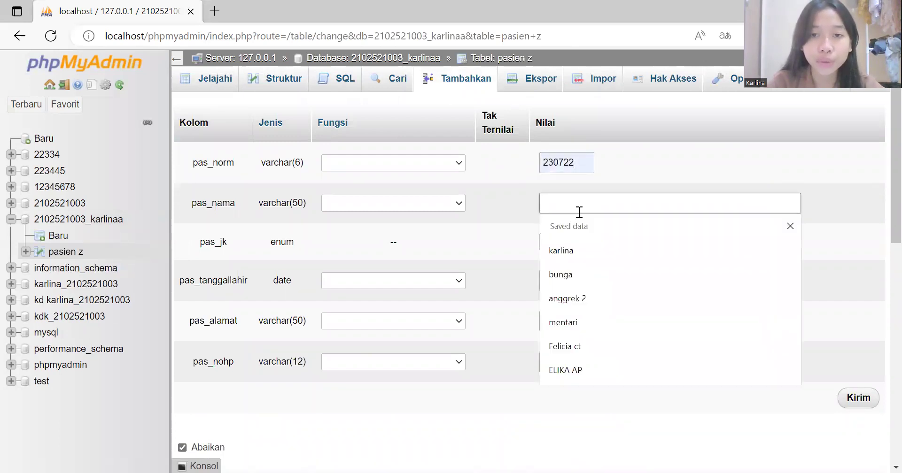
{"action": "left_click", "coordinate": [574, 339]}
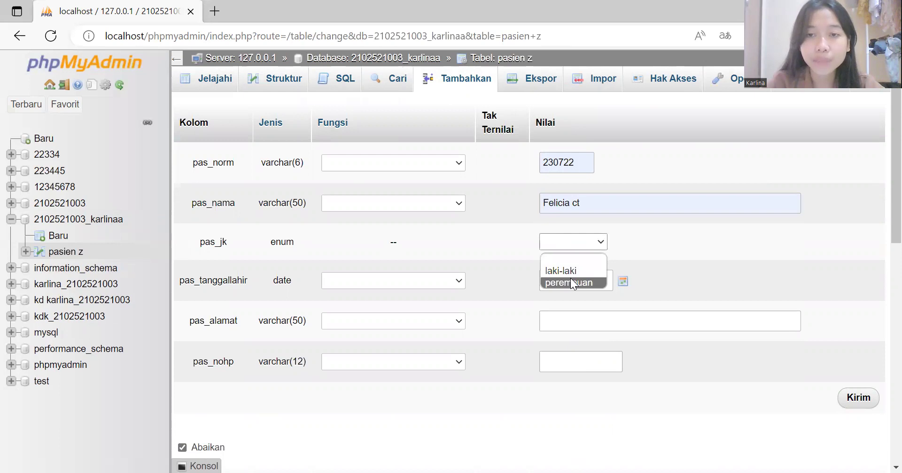
{"action": "left_click", "coordinate": [570, 280]}
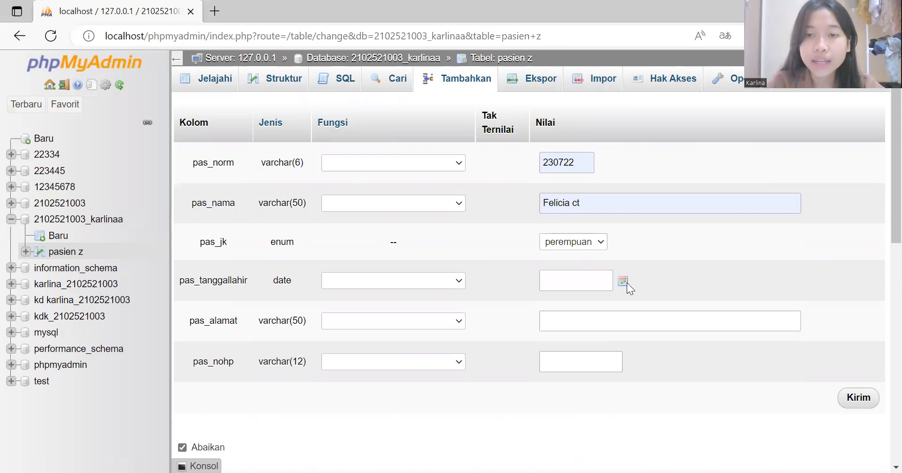
{"action": "left_click", "coordinate": [626, 283]}
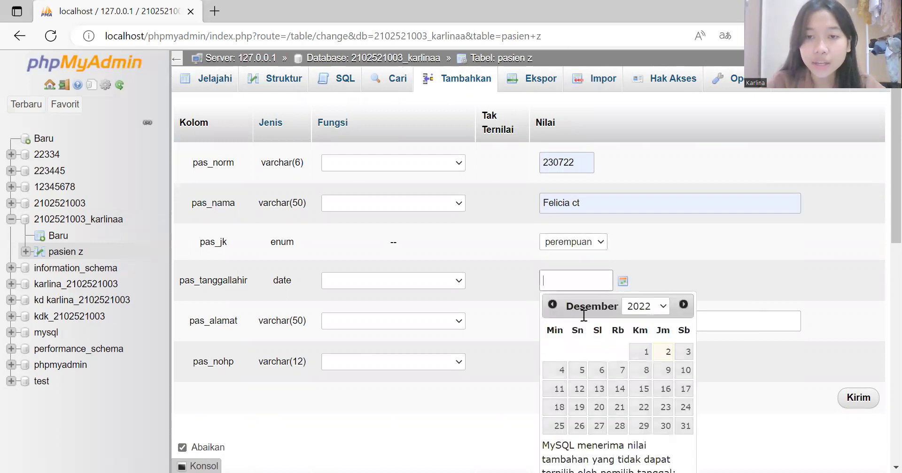
{"action": "left_click", "coordinate": [562, 371]}
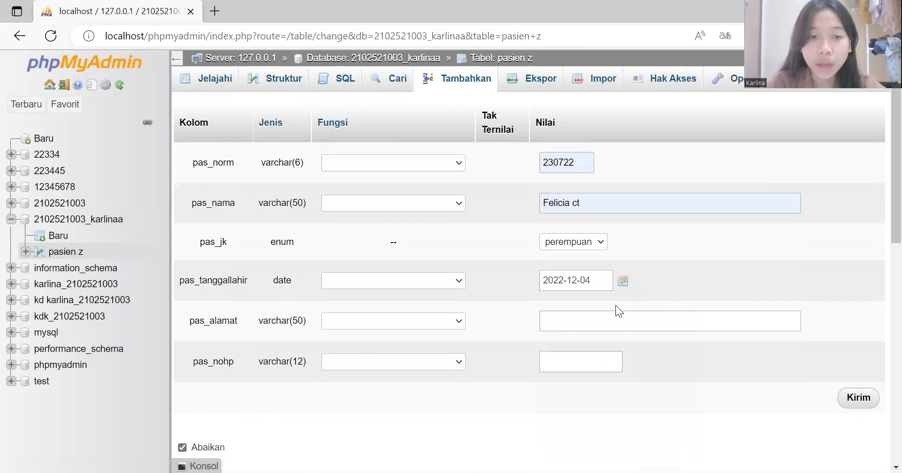
Step: Fill in the patient's address and phone number and submit the row
{"action": "left_click", "coordinate": [610, 322]}
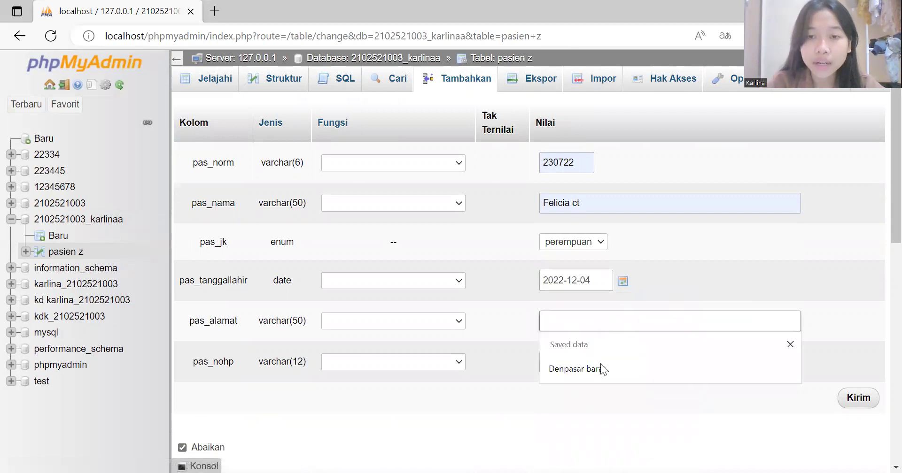
{"action": "left_click", "coordinate": [602, 369]}
{"action": "left_click", "coordinate": [586, 364]}
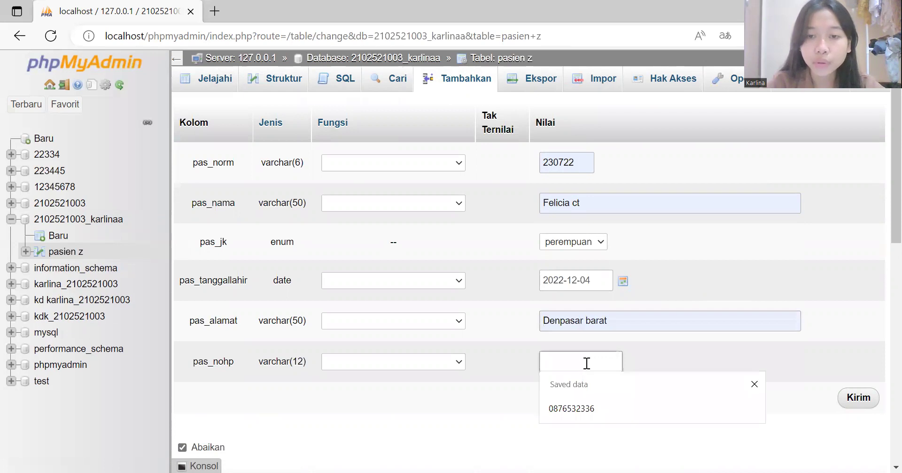
{"action": "left_click", "coordinate": [588, 408]}
{"action": "scroll", "coordinate": [663, 400], "scroll_direction": "down", "scroll_amount": 2}
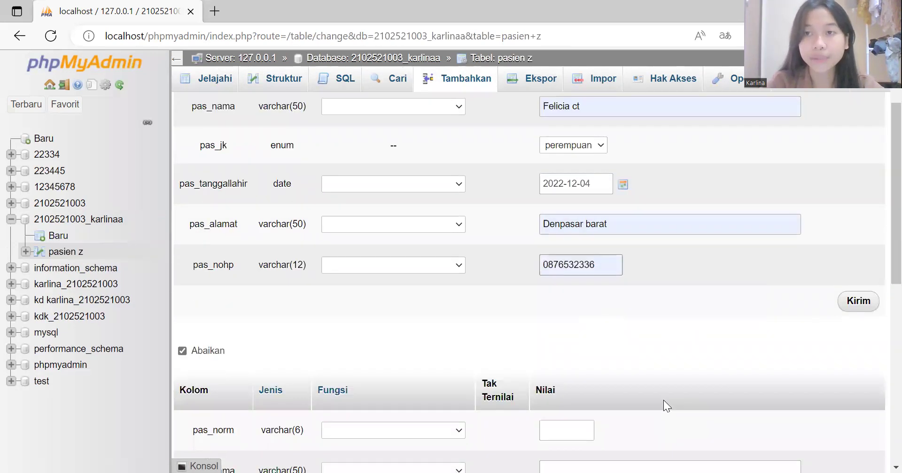
{"action": "left_click", "coordinate": [859, 295]}
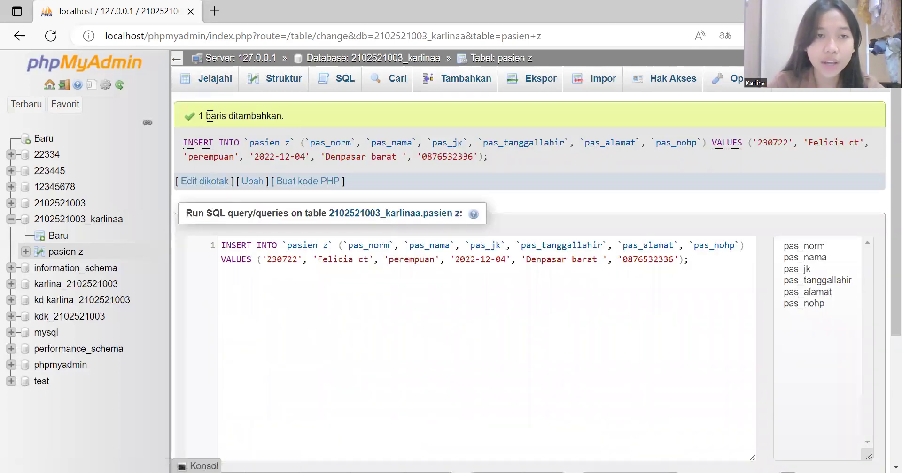
{"action": "left_click", "coordinate": [214, 84]}
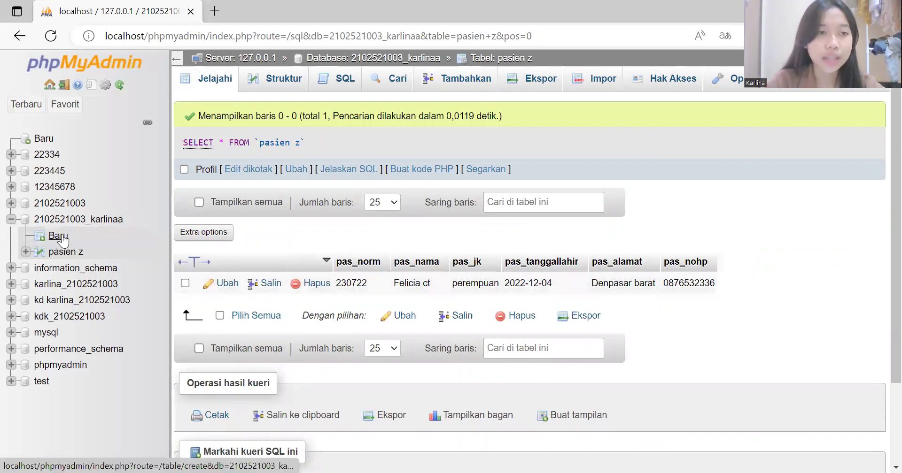
{"action": "left_click", "coordinate": [80, 220]}
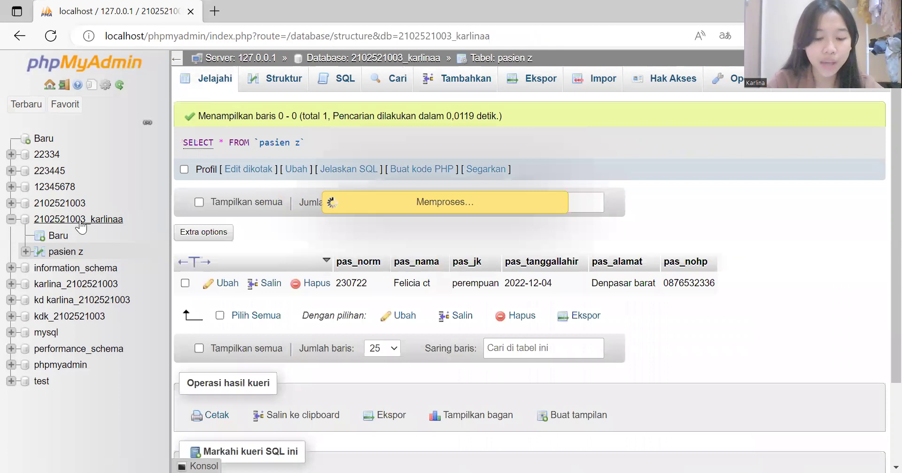
{"action": "left_click", "coordinate": [245, 380]}
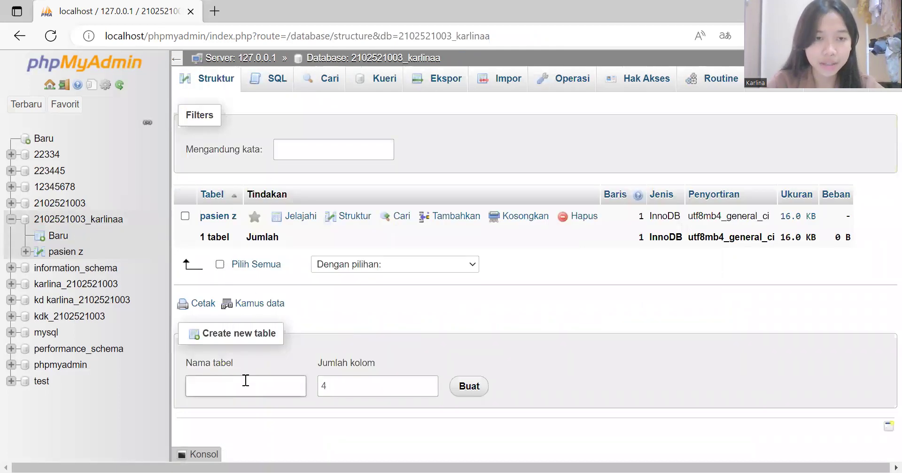
Step: Start a new table named spesialis with 2 columns
{"action": "type", "text": "spes"}
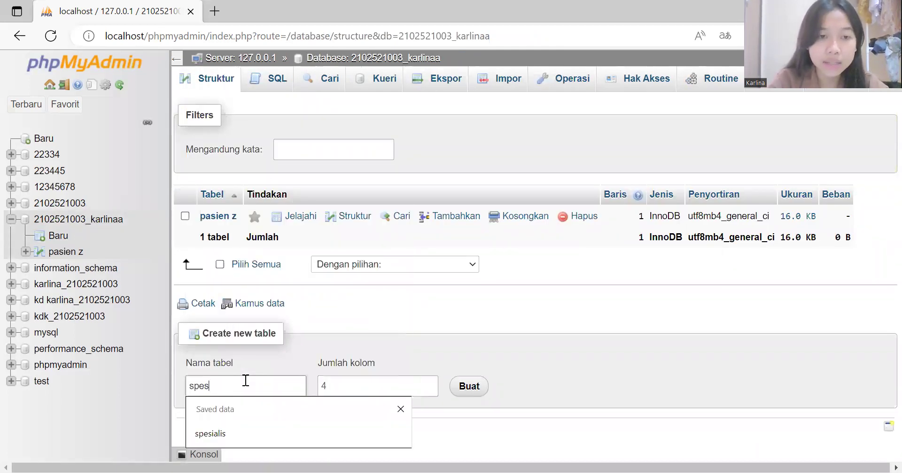
{"action": "left_click", "coordinate": [233, 438]}
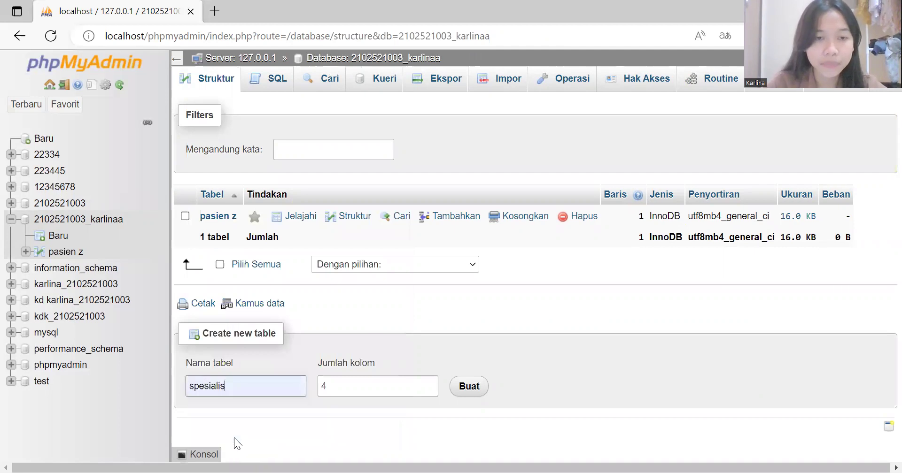
{"action": "left_click", "coordinate": [352, 396]}
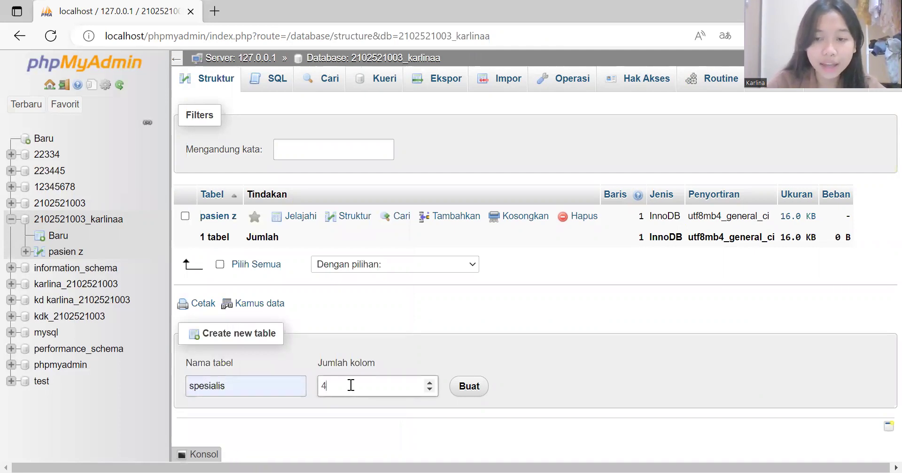
{"action": "type", "text": "2"}
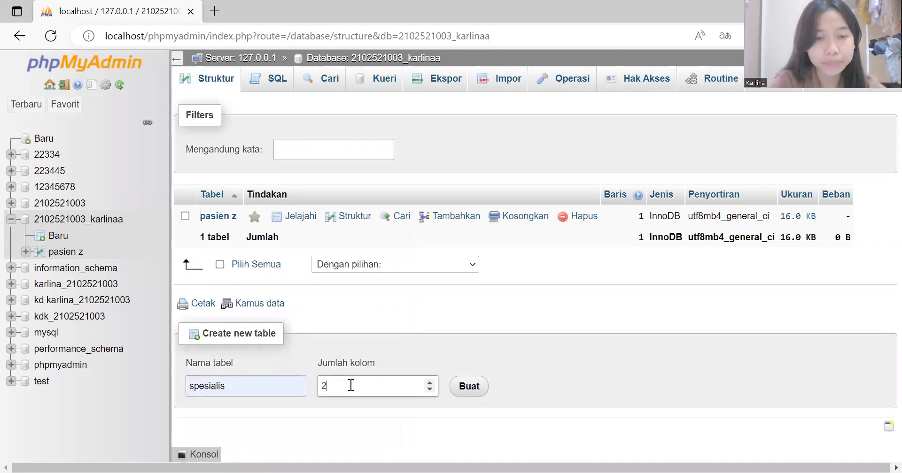
{"action": "left_click", "coordinate": [470, 388]}
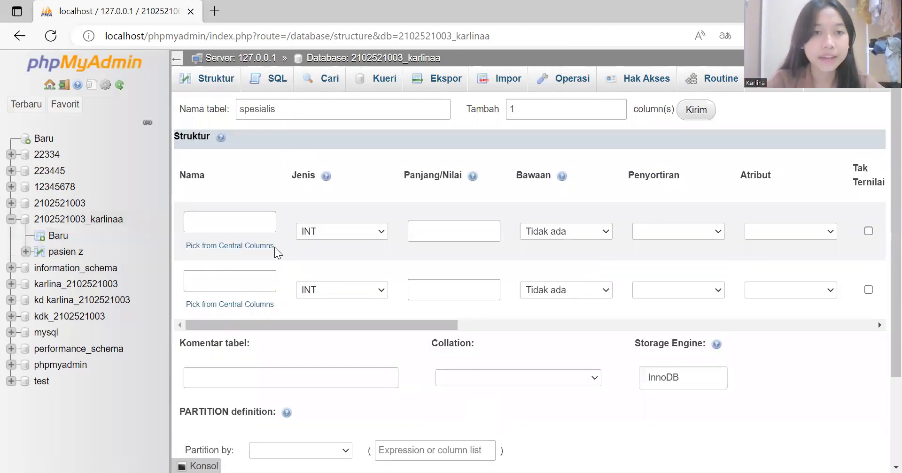
Step: Define the first column sp_id as VARCHAR with length 6
{"action": "left_click", "coordinate": [253, 228]}
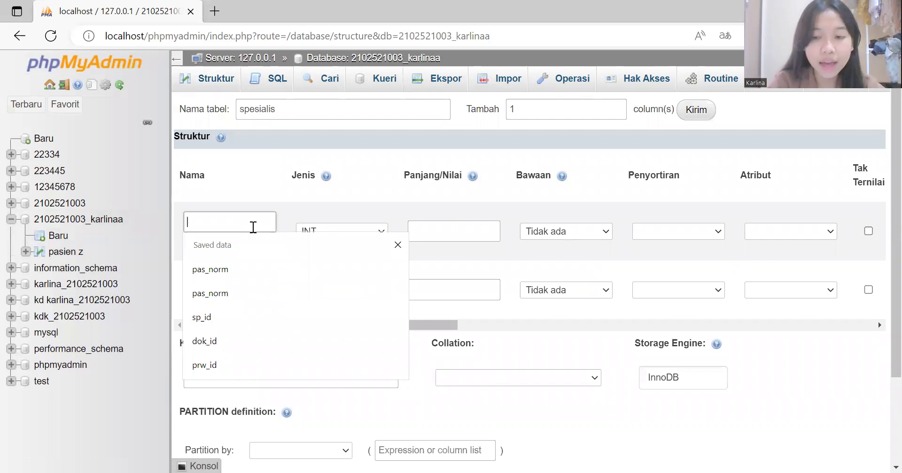
{"action": "type", "text": "sp_id"}
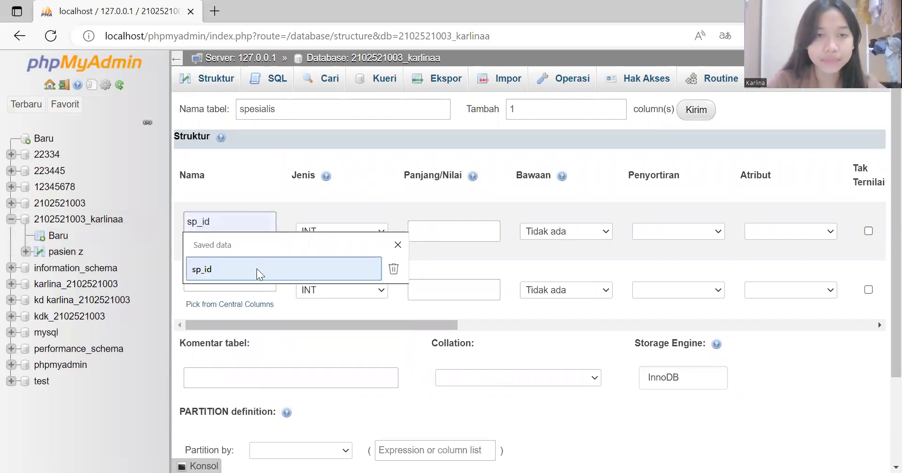
{"action": "left_click", "coordinate": [257, 273]}
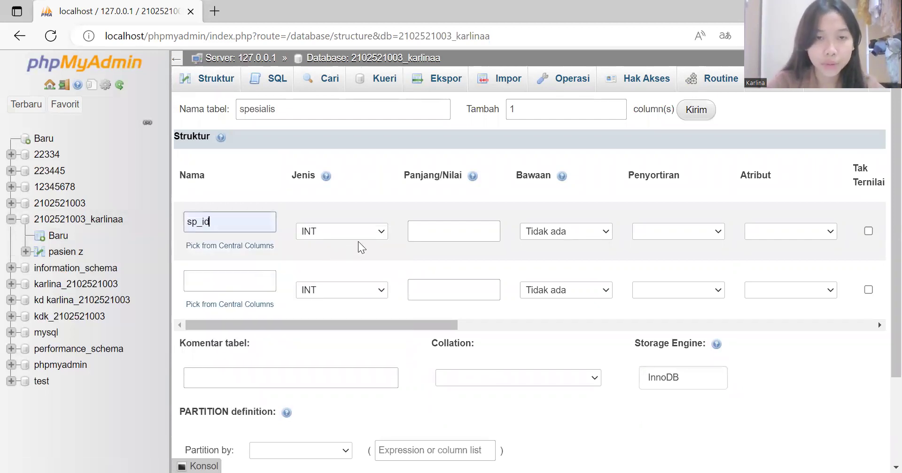
{"action": "left_click", "coordinate": [384, 234]}
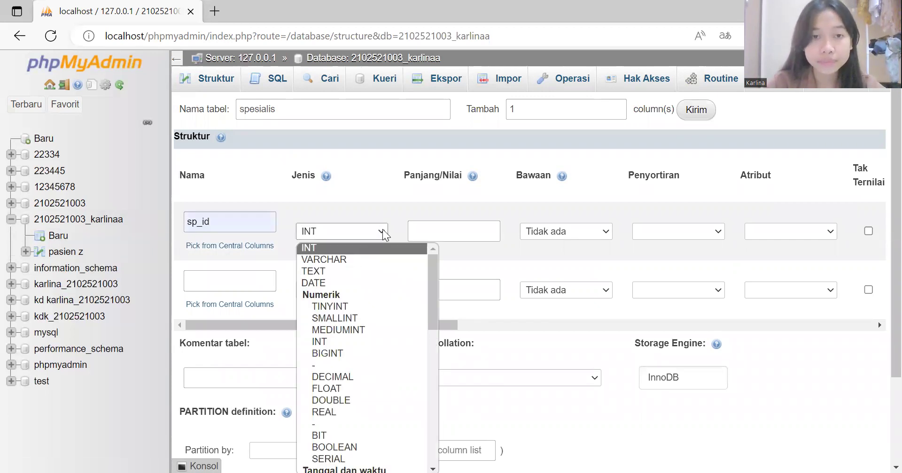
{"action": "left_click", "coordinate": [435, 238]}
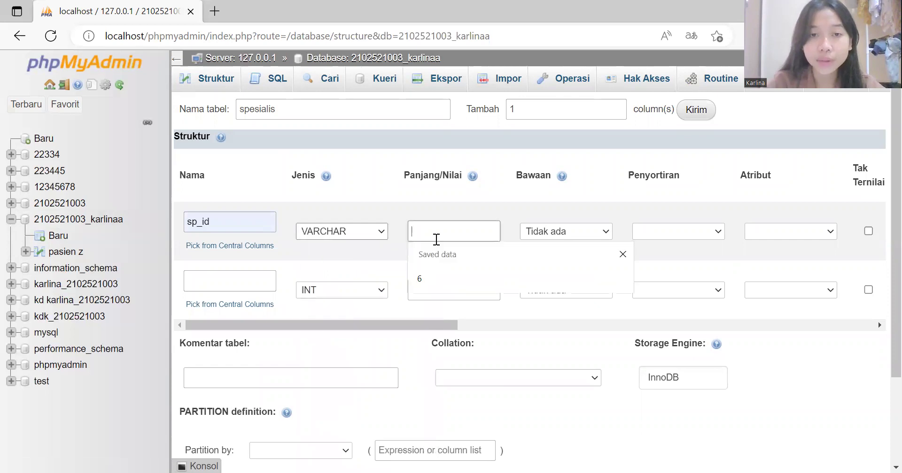
{"action": "left_click", "coordinate": [435, 280]}
Step: Define sp_nama as VARCHAR with length 50 and save the spesialis table
{"action": "left_click", "coordinate": [247, 272]}
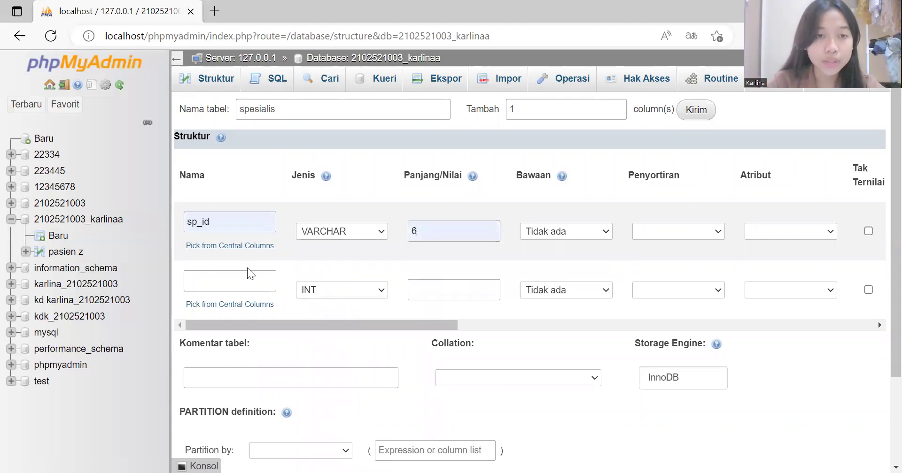
{"action": "left_click", "coordinate": [246, 272]}
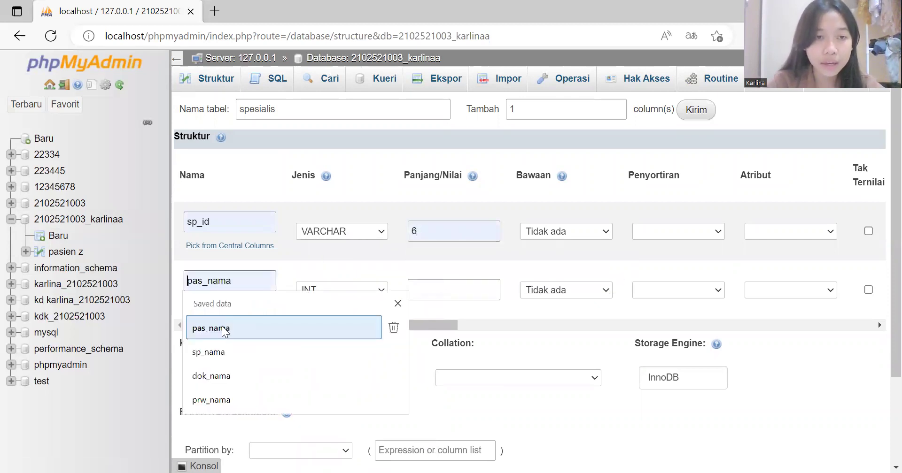
{"action": "left_click", "coordinate": [219, 356]}
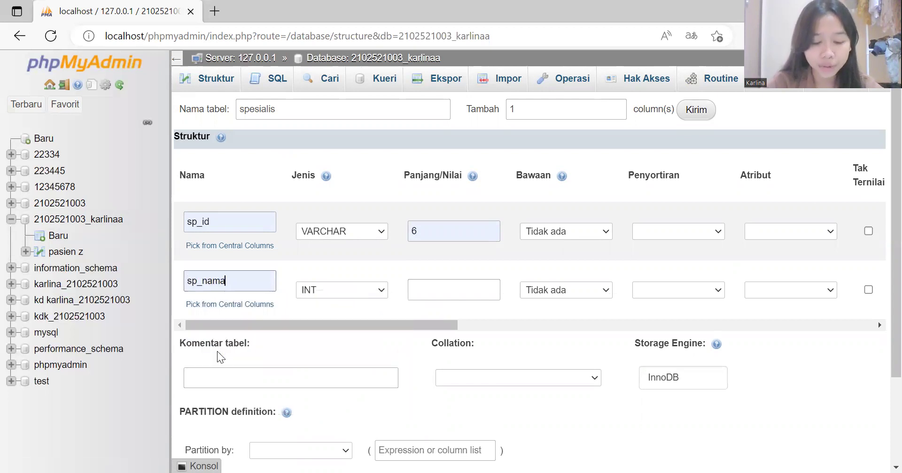
{"action": "left_click", "coordinate": [381, 293]}
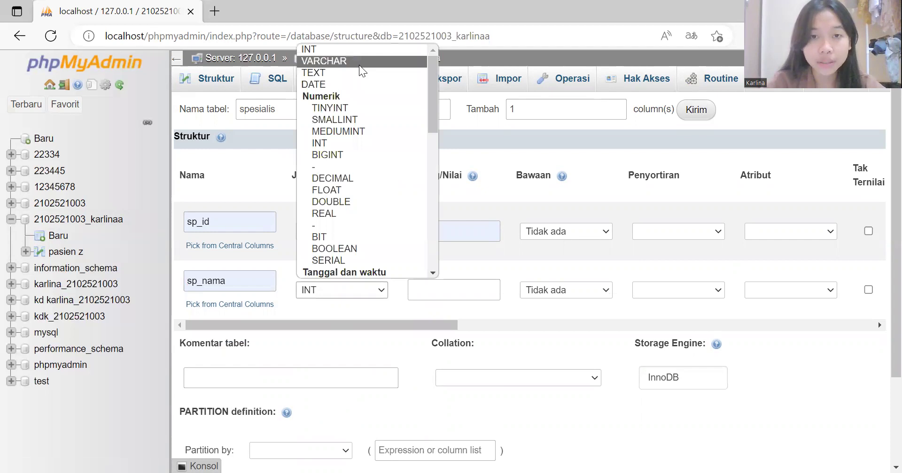
{"action": "left_click", "coordinate": [360, 71]}
{"action": "left_click", "coordinate": [441, 290]}
{"action": "left_click", "coordinate": [437, 337]}
{"action": "scroll", "coordinate": [440, 337], "scroll_direction": "down", "scroll_amount": 3}
{"action": "scroll", "coordinate": [437, 334], "scroll_direction": "up", "scroll_amount": 1}
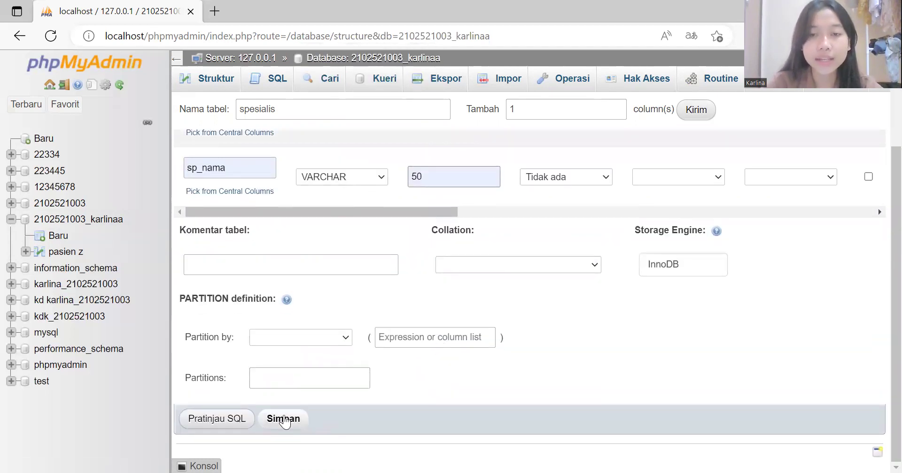
{"action": "left_click", "coordinate": [283, 419]}
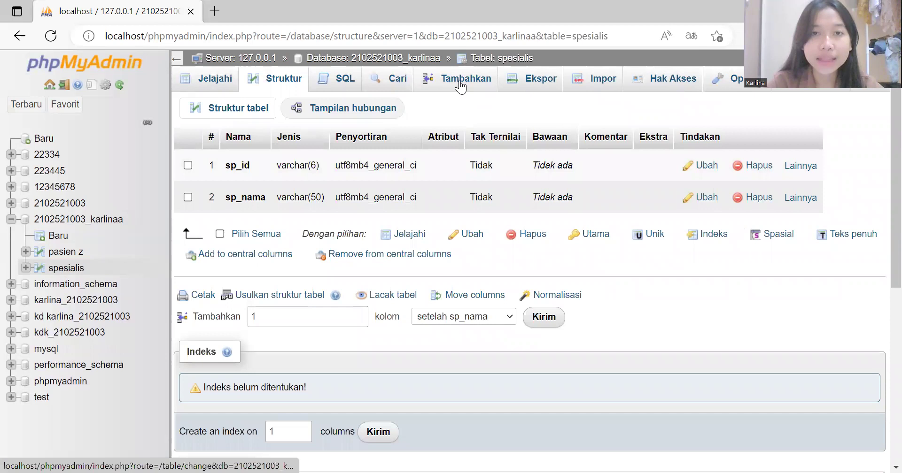
Step: Insert a spesialis row with sp_id 123456 and a specialist name, then browse and return
{"action": "left_click", "coordinate": [459, 85]}
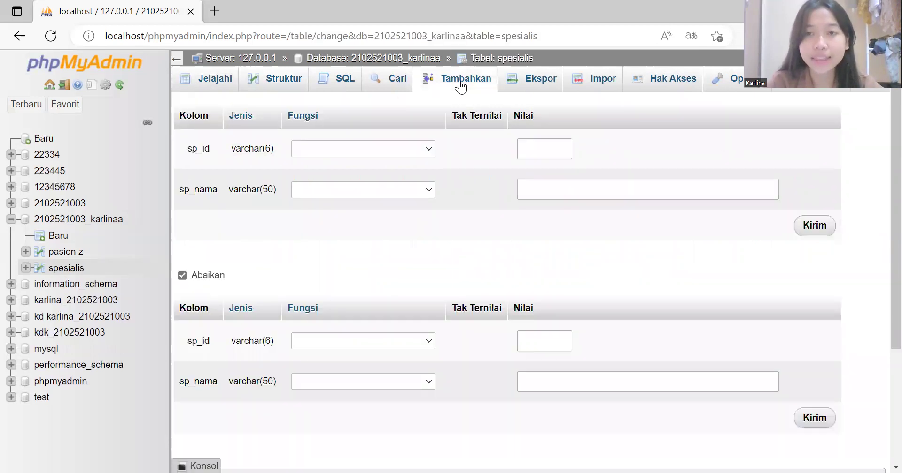
{"action": "left_click", "coordinate": [543, 148]}
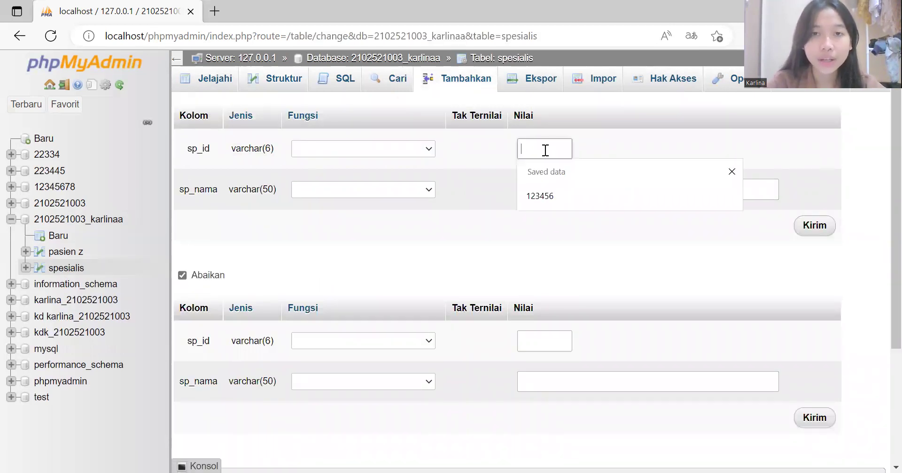
{"action": "left_click", "coordinate": [548, 188]}
{"action": "left_click", "coordinate": [548, 189]}
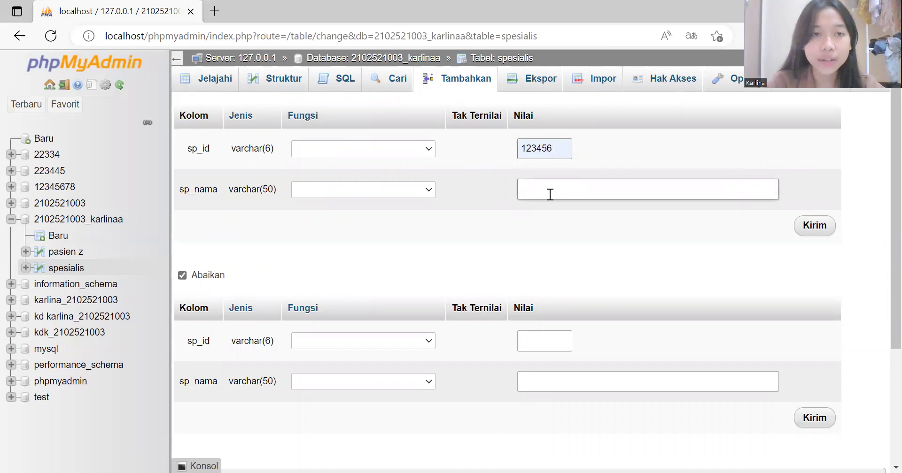
{"action": "left_click", "coordinate": [552, 236]}
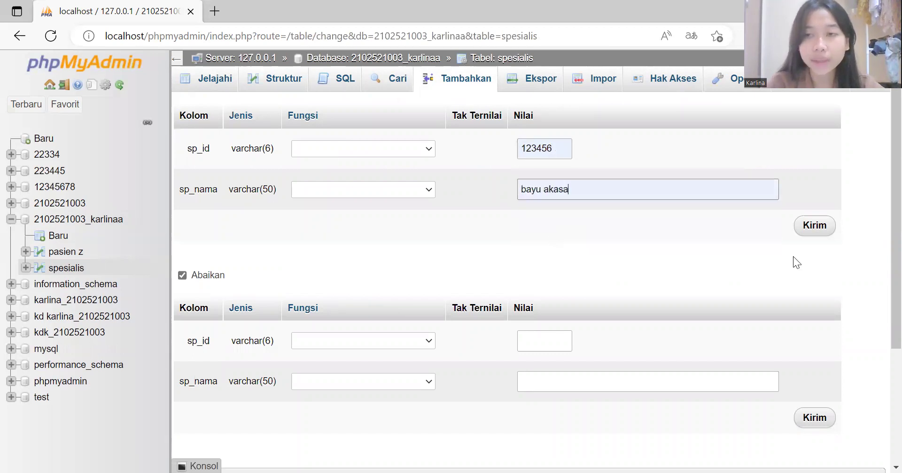
{"action": "left_click", "coordinate": [815, 226]}
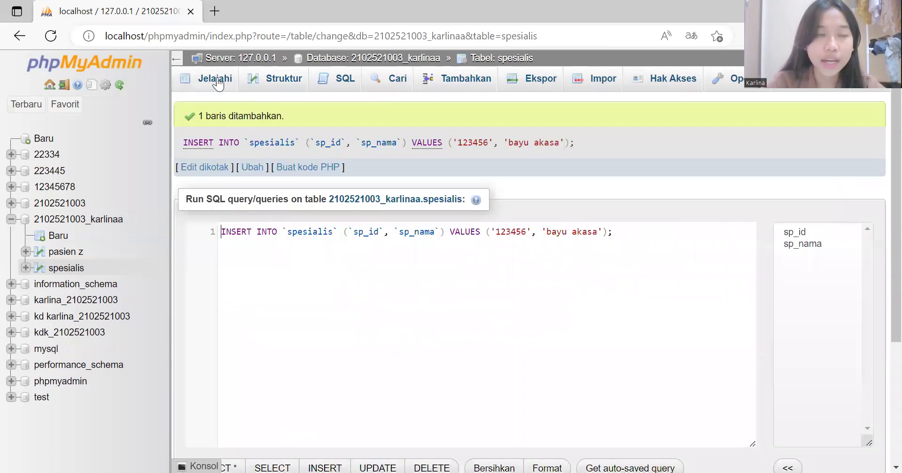
{"action": "left_click", "coordinate": [216, 79]}
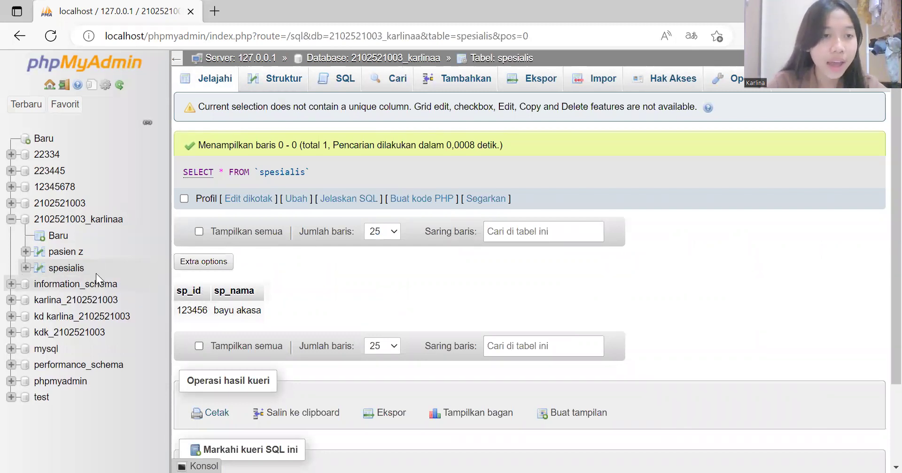
{"action": "left_click", "coordinate": [80, 227]}
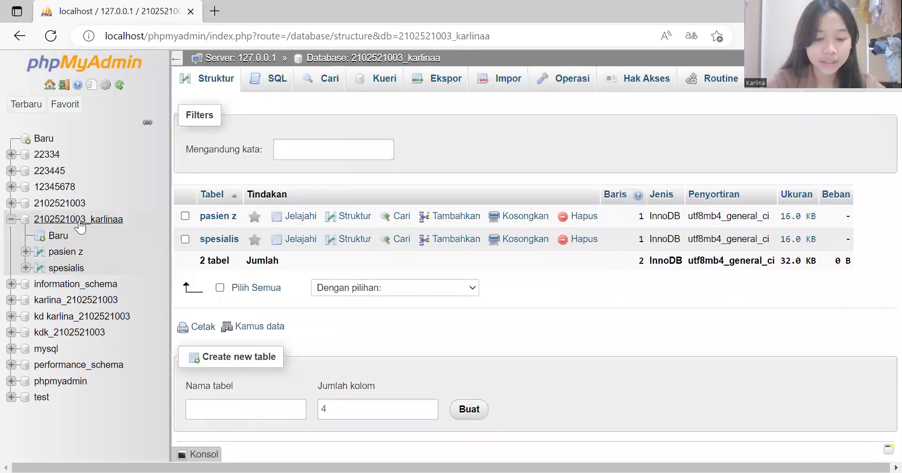
Step: Create a new table named dokter with 7 columns
{"action": "left_click", "coordinate": [267, 404]}
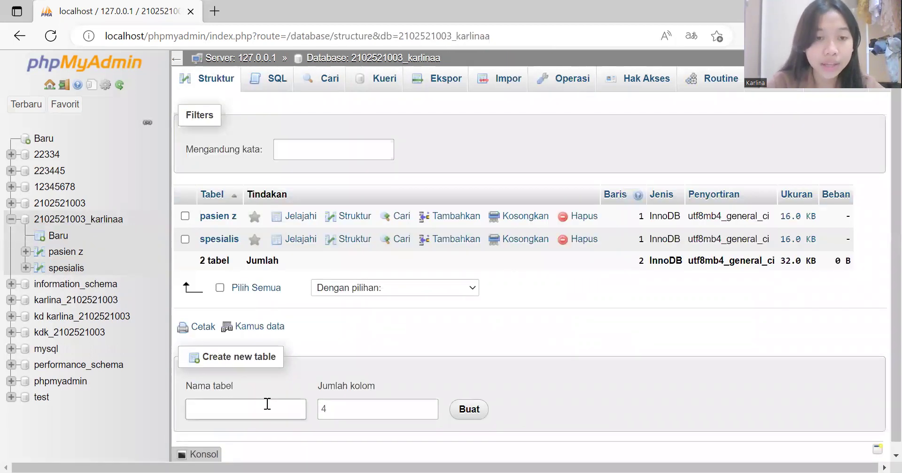
{"action": "left_click", "coordinate": [267, 404]}
{"action": "type", "text": "dokter"}
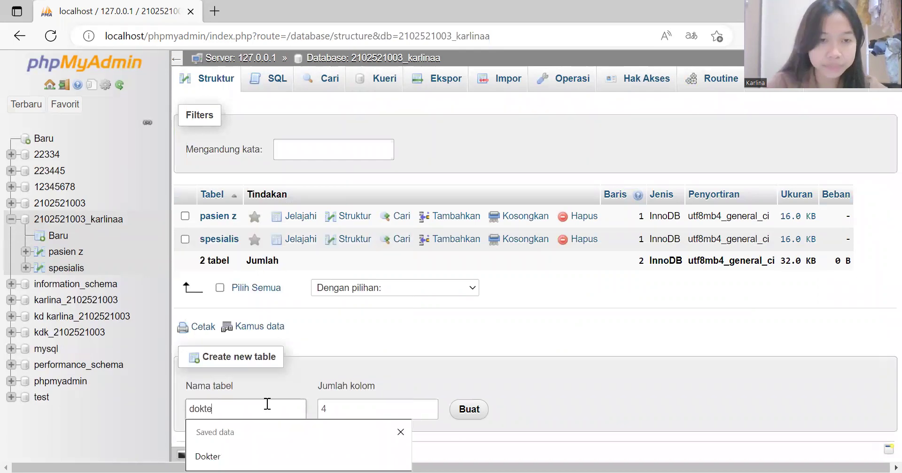
{"action": "left_click", "coordinate": [375, 406]}
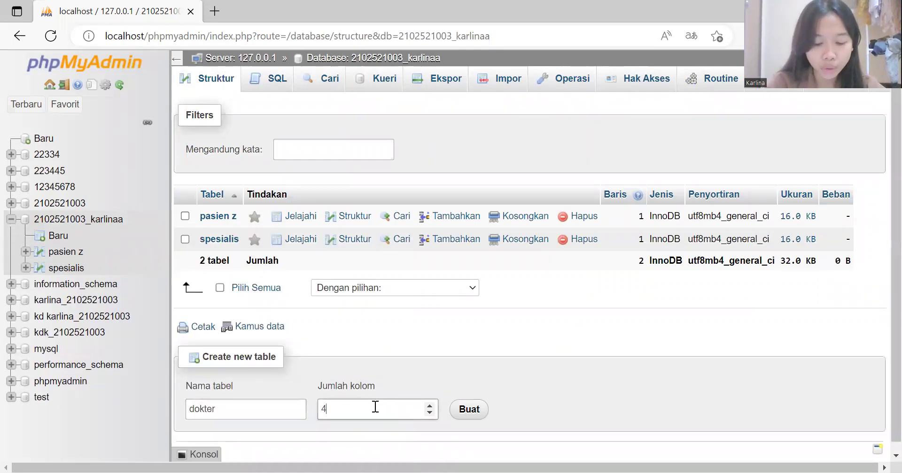
{"action": "key", "text": "BackSpace"}
{"action": "type", "text": "7"}
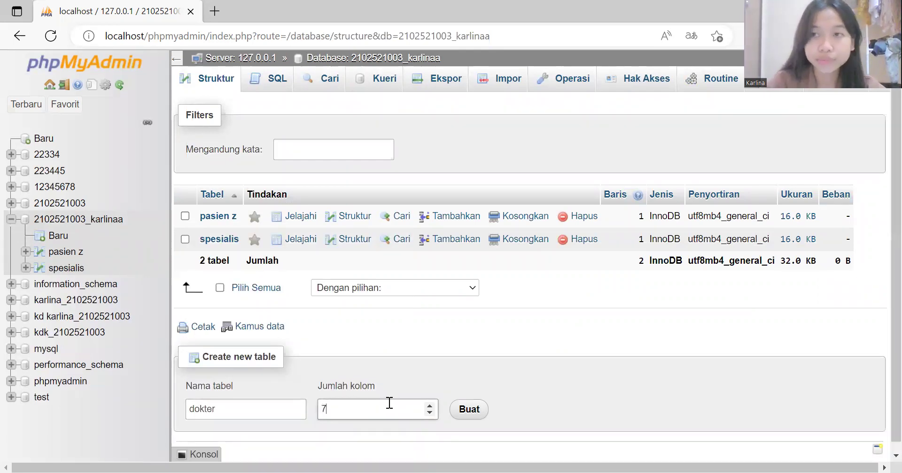
{"action": "scroll", "coordinate": [492, 419], "scroll_direction": "down", "scroll_amount": 1}
{"action": "left_click", "coordinate": [482, 404]}
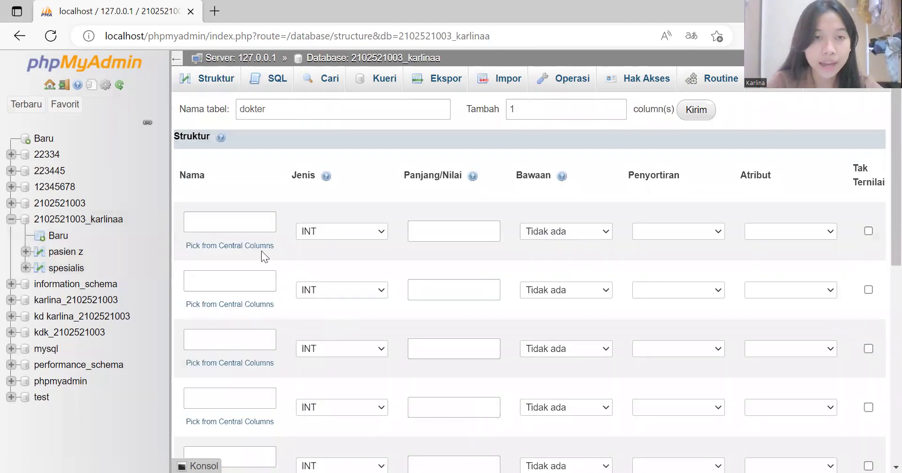
Step: Define the first two columns as dok_id VARCHAR(6) and dok_nama VARCHAR(50)
{"action": "left_click", "coordinate": [255, 226]}
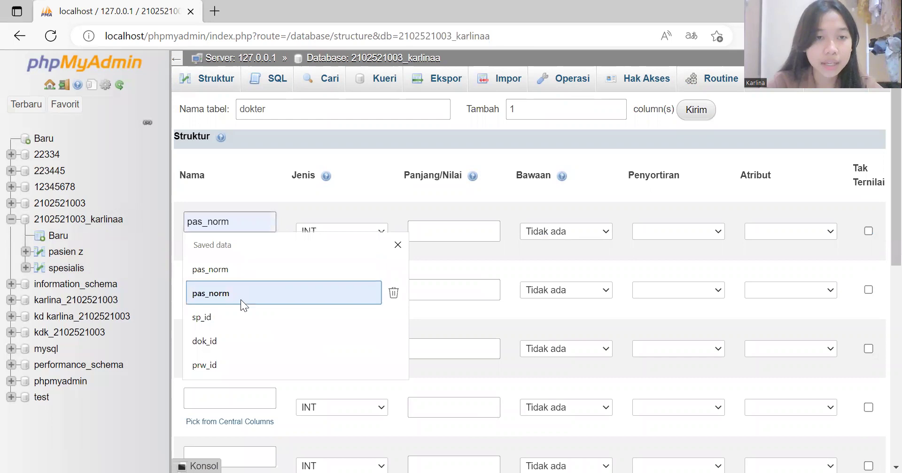
{"action": "left_click", "coordinate": [231, 340]}
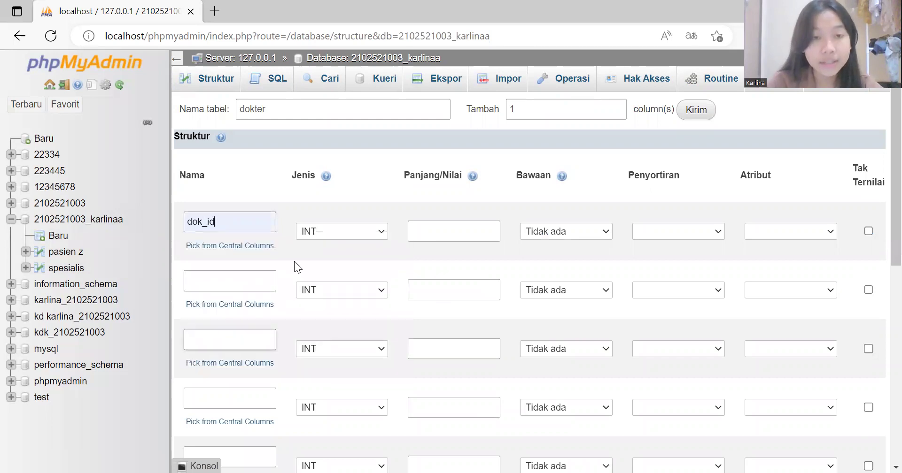
{"action": "left_click", "coordinate": [379, 233]}
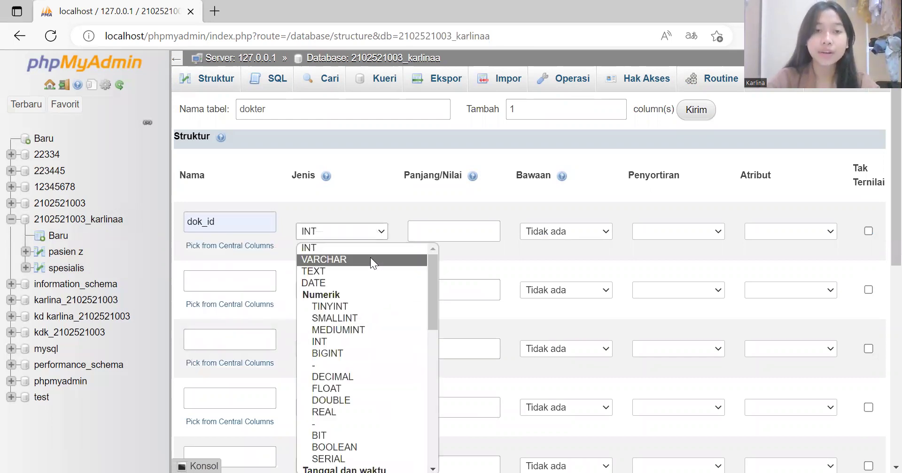
{"action": "left_click", "coordinate": [370, 260]}
{"action": "left_click", "coordinate": [453, 230]}
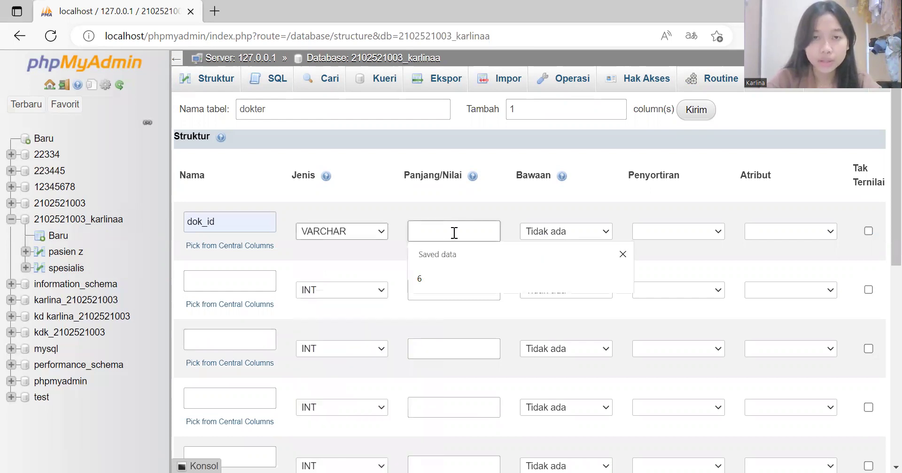
{"action": "left_click", "coordinate": [448, 277]}
{"action": "left_click", "coordinate": [232, 278]}
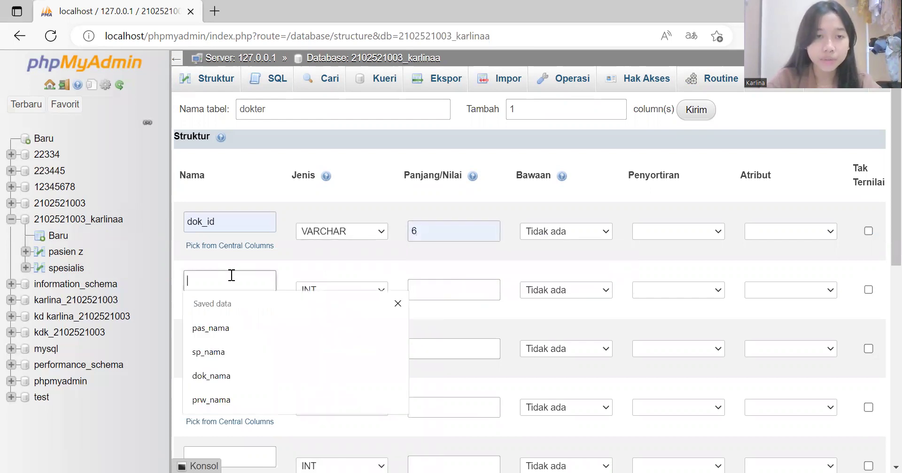
{"action": "left_click", "coordinate": [218, 378]}
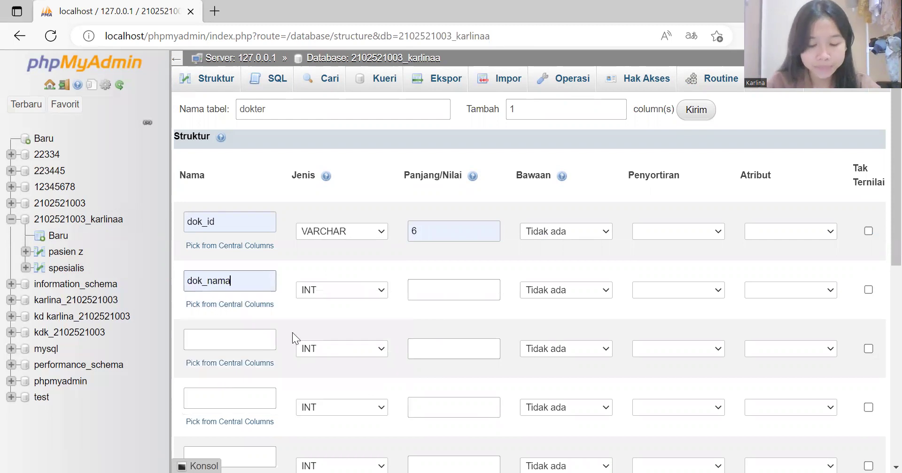
{"action": "left_click", "coordinate": [382, 292]}
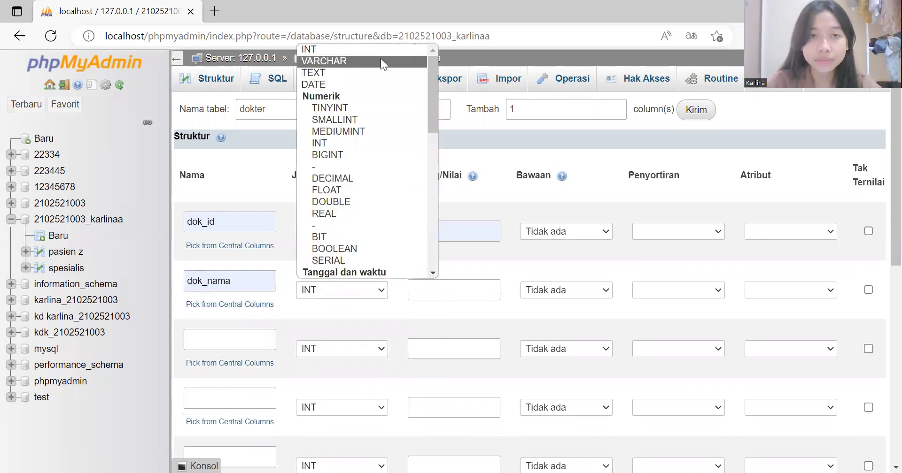
{"action": "left_click", "coordinate": [435, 285]}
{"action": "type", "text": "50"}
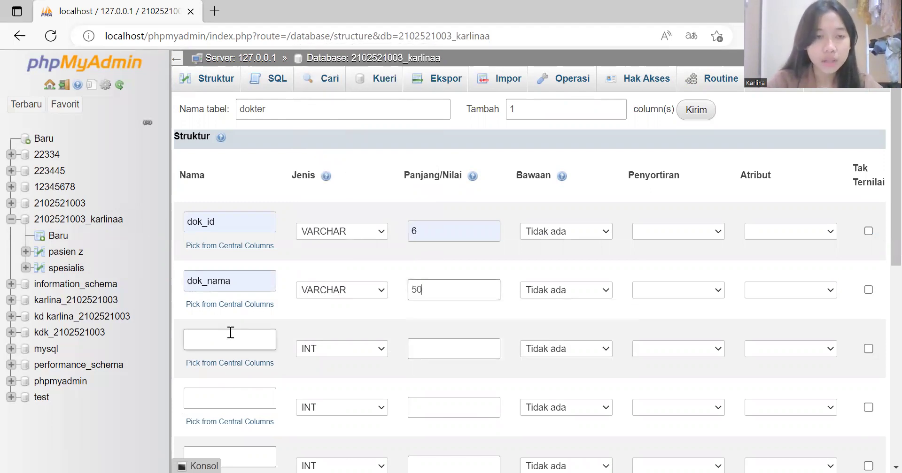
Step: Add dok_jk as an ENUM of 'laki-laki','perempuan'
{"action": "left_click", "coordinate": [230, 333]}
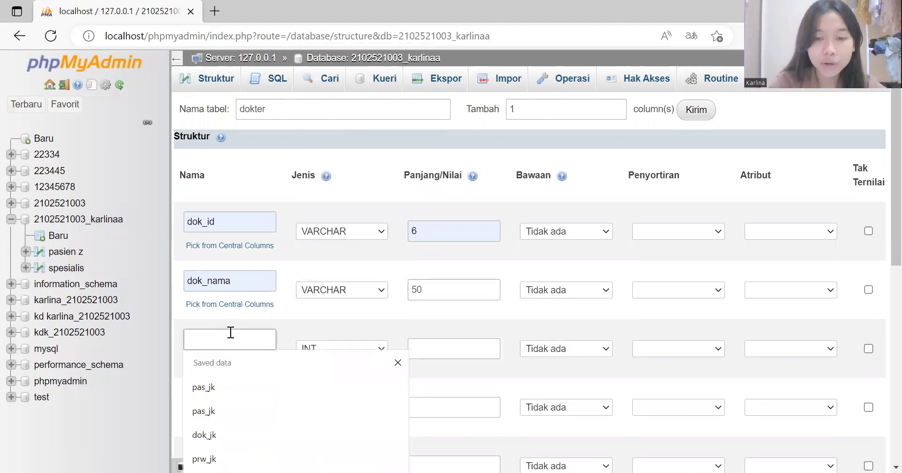
{"action": "type", "text": "dok_jk"}
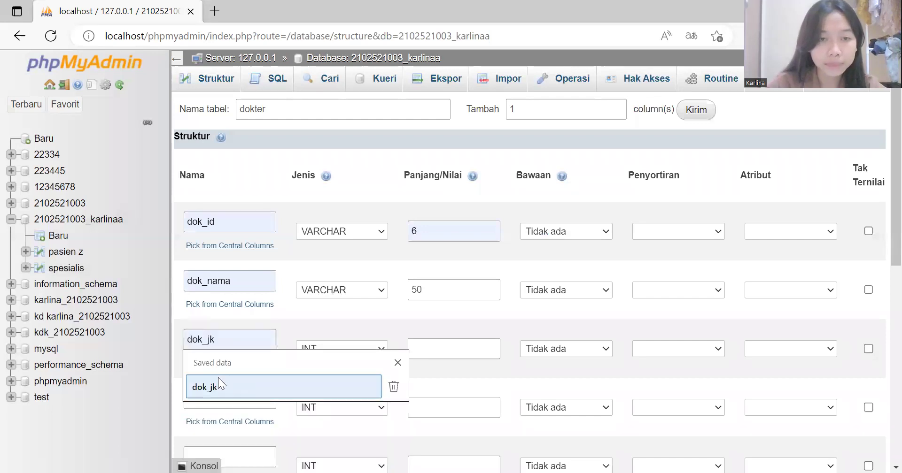
{"action": "left_click", "coordinate": [218, 378]}
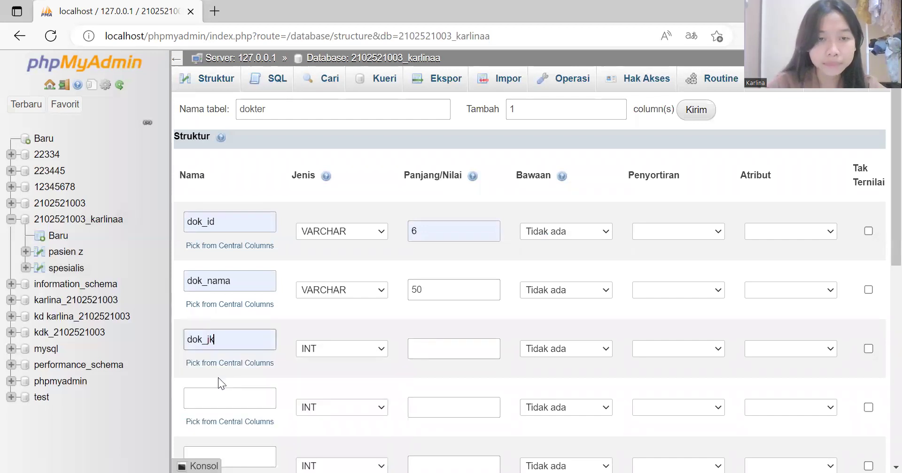
{"action": "left_click", "coordinate": [377, 353]}
{"action": "scroll", "coordinate": [324, 244], "scroll_direction": "down", "scroll_amount": 5}
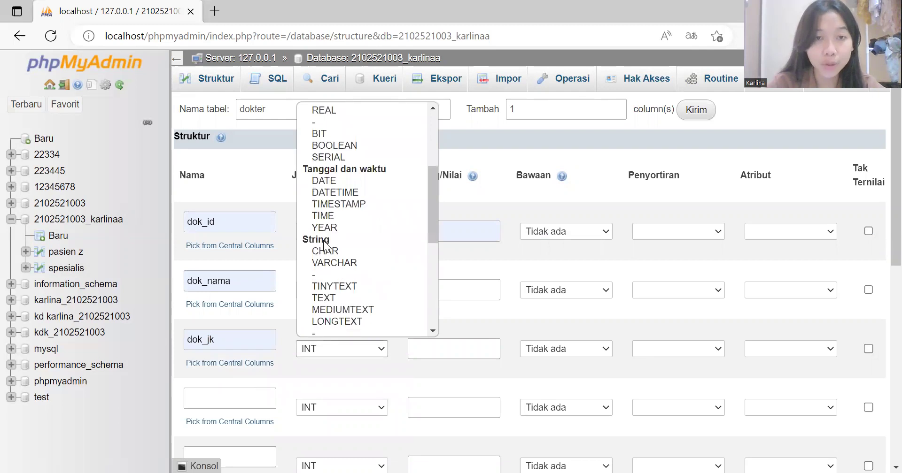
{"action": "scroll", "coordinate": [324, 245], "scroll_direction": "down", "scroll_amount": 5}
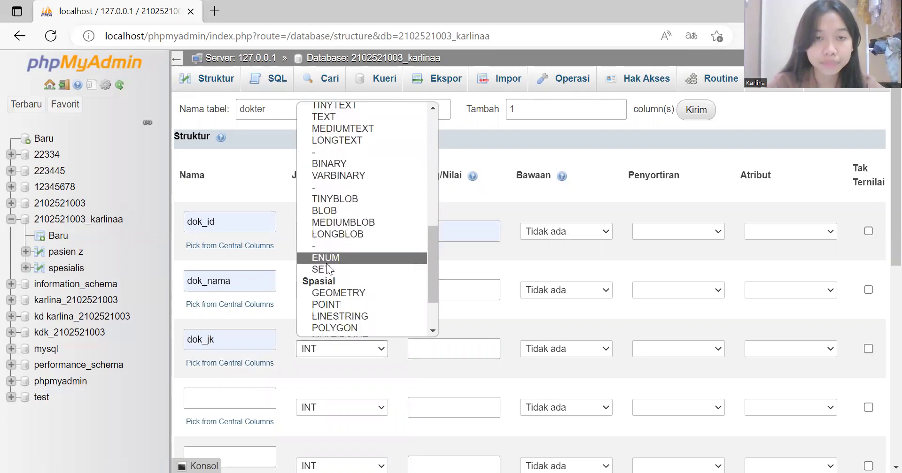
{"action": "left_click", "coordinate": [328, 258]}
{"action": "left_click", "coordinate": [469, 342]}
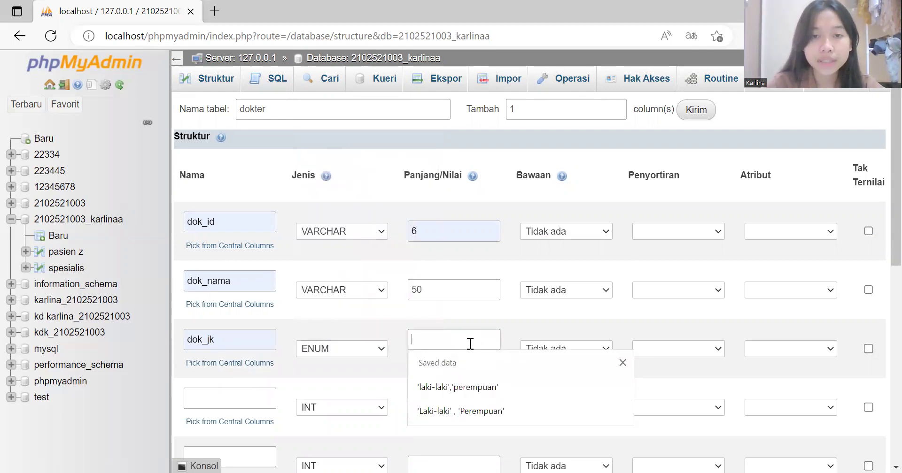
{"action": "left_click", "coordinate": [452, 389]}
{"action": "left_click", "coordinate": [253, 402]}
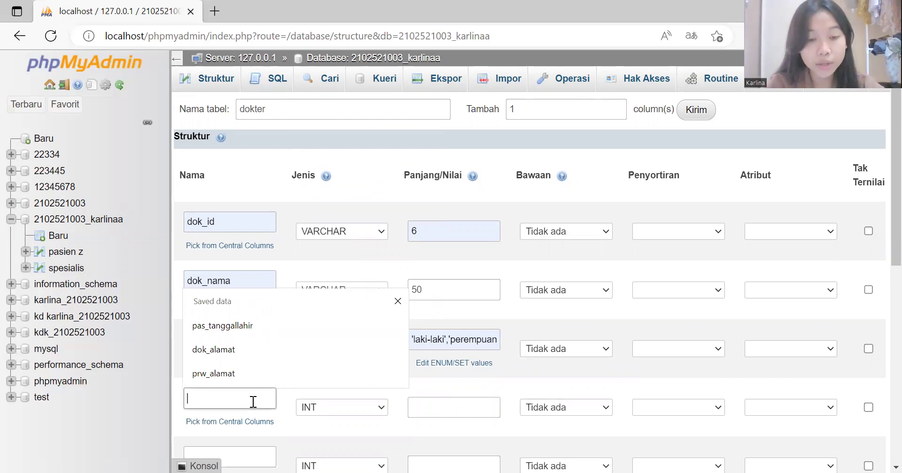
Step: Add dok_alamat as VARCHAR(50) and dok_nohp as VARCHAR(12)
{"action": "left_click", "coordinate": [210, 350]}
{"action": "left_click", "coordinate": [381, 407]}
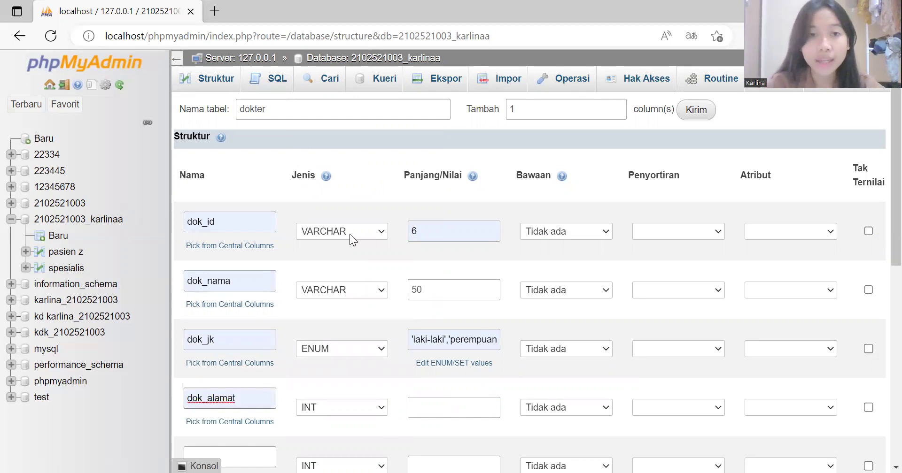
{"action": "left_click", "coordinate": [475, 404]}
{"action": "left_click", "coordinate": [456, 451]}
{"action": "scroll", "coordinate": [435, 375], "scroll_direction": "down", "scroll_amount": 5}
{"action": "left_click", "coordinate": [263, 227]}
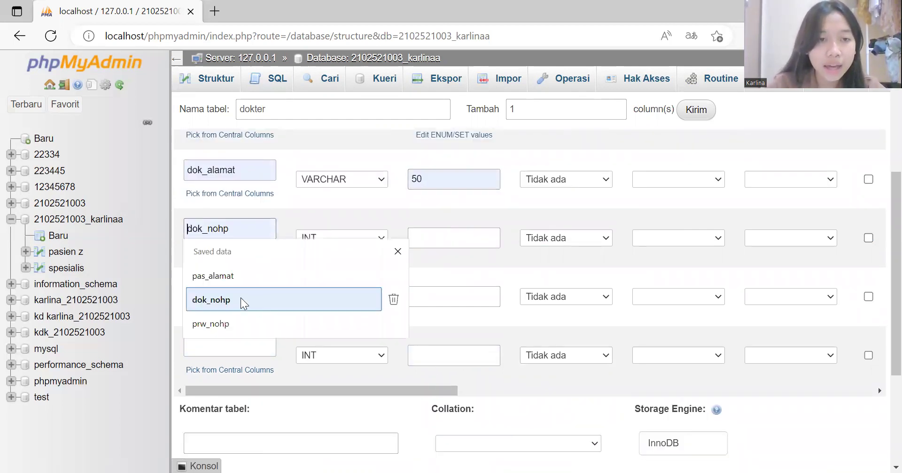
{"action": "left_click", "coordinate": [241, 300]}
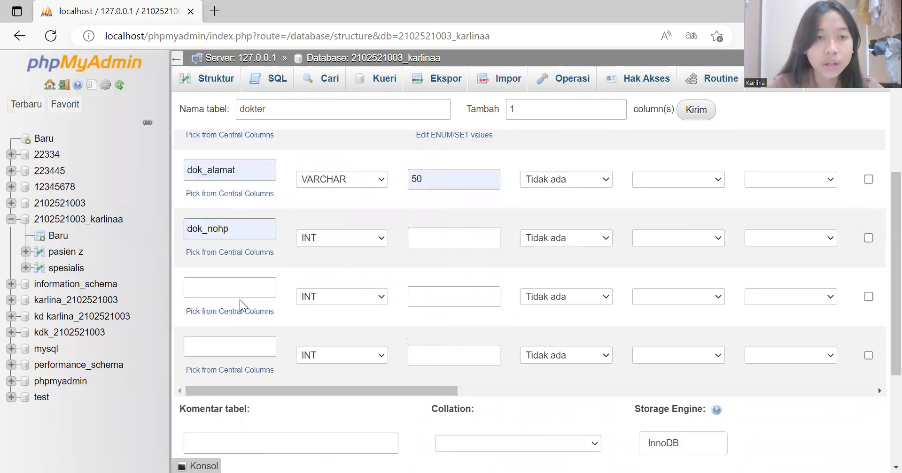
{"action": "left_click", "coordinate": [381, 240]}
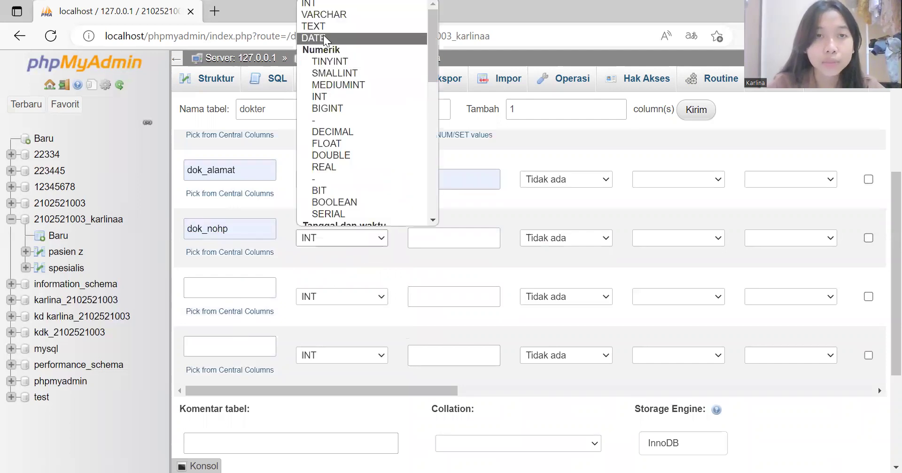
{"action": "left_click", "coordinate": [321, 20]}
{"action": "left_click", "coordinate": [431, 239]}
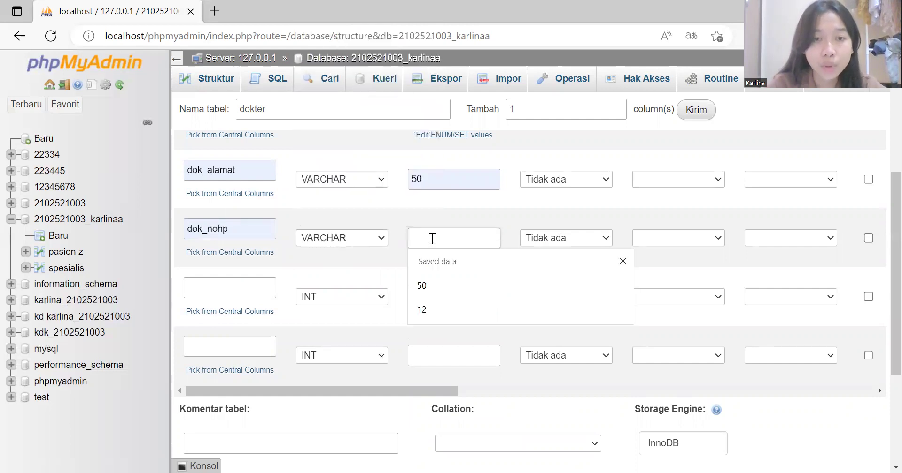
{"action": "type", "text": "12"}
Step: Add dok_tanggallahir as DATE and sp_id as VARCHAR(6), then save the dokter table
{"action": "left_click", "coordinate": [250, 289]}
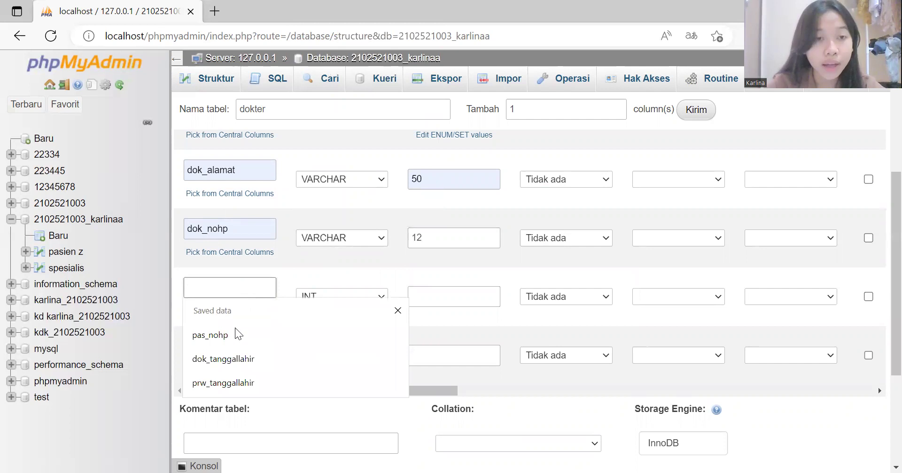
{"action": "left_click", "coordinate": [226, 359]}
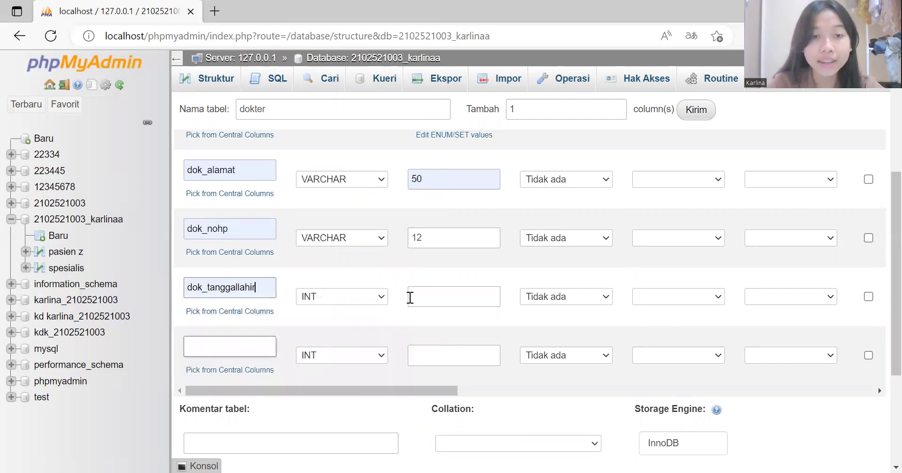
{"action": "left_click", "coordinate": [384, 297]}
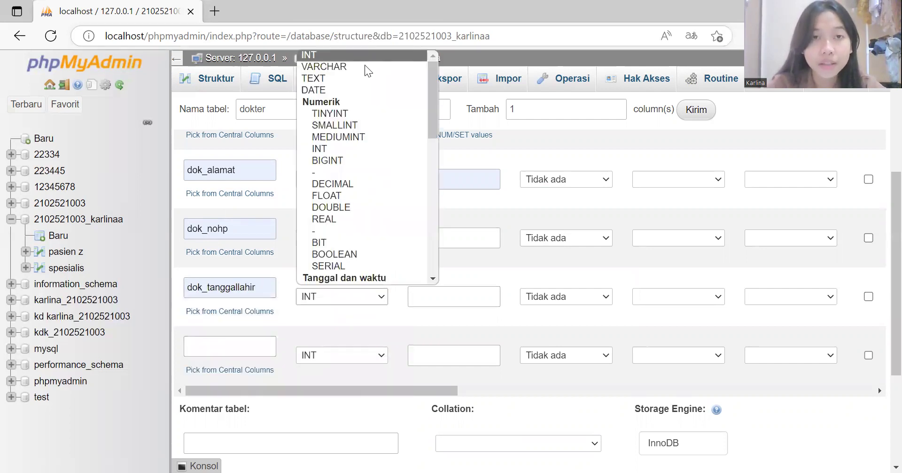
{"action": "left_click", "coordinate": [360, 90]}
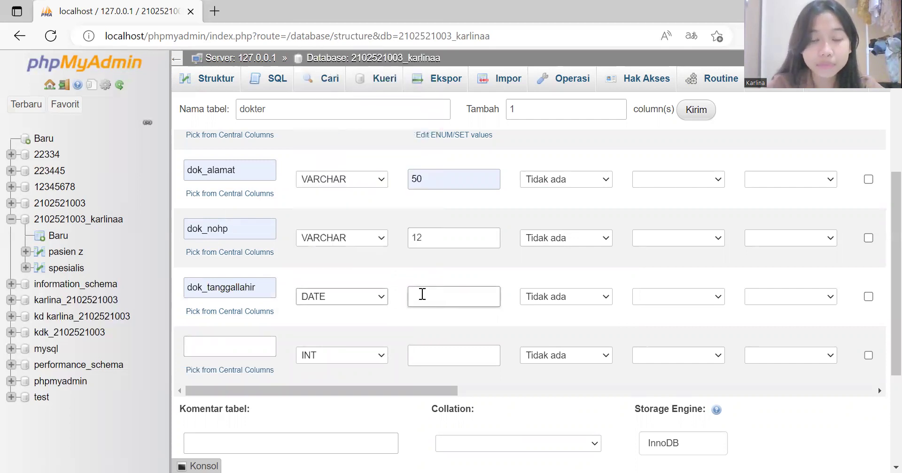
{"action": "left_click", "coordinate": [244, 343]}
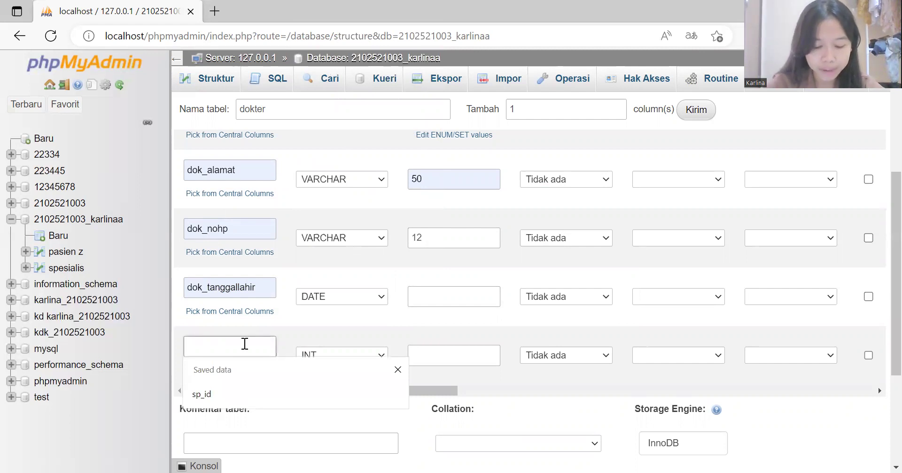
{"action": "left_click", "coordinate": [227, 392]}
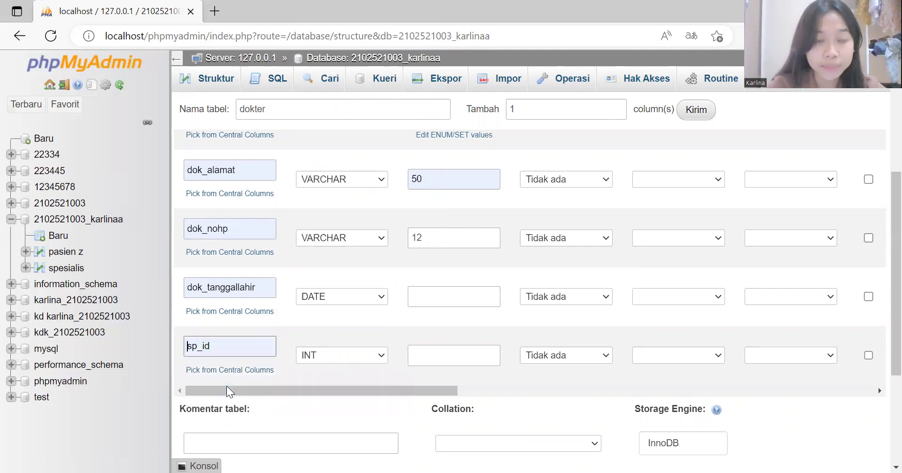
{"action": "left_click", "coordinate": [385, 356]}
{"action": "left_click", "coordinate": [378, 127]}
{"action": "left_click", "coordinate": [428, 359]}
{"action": "type", "text": "6"}
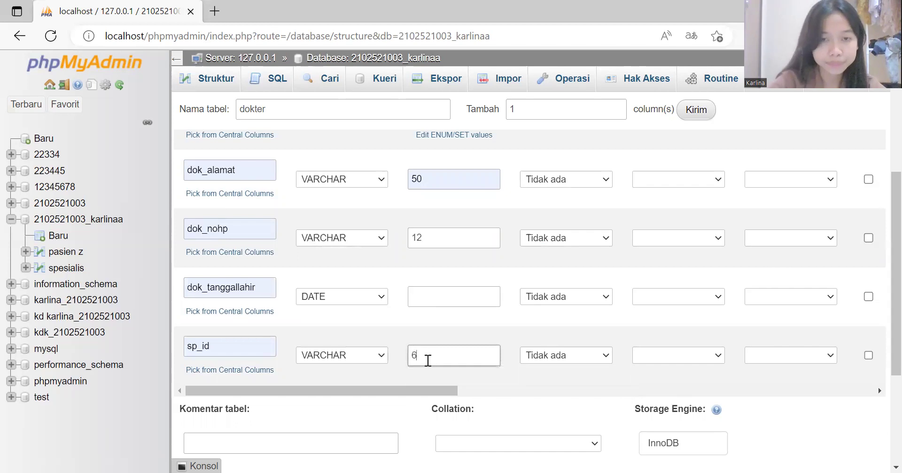
{"action": "scroll", "coordinate": [428, 361], "scroll_direction": "down", "scroll_amount": 4}
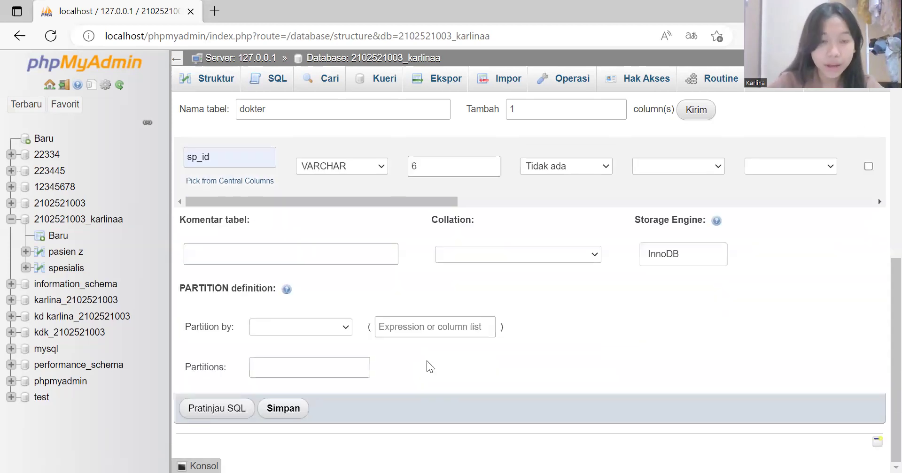
{"action": "left_click", "coordinate": [277, 425]}
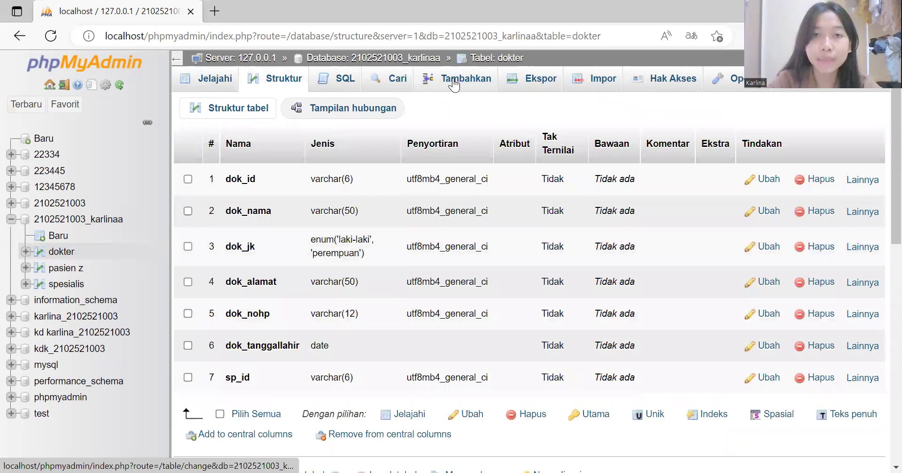
Step: Start a new dokter row with ID 98765, the doctor's name, gender laki-laki, address and phone number
{"action": "left_click", "coordinate": [454, 84]}
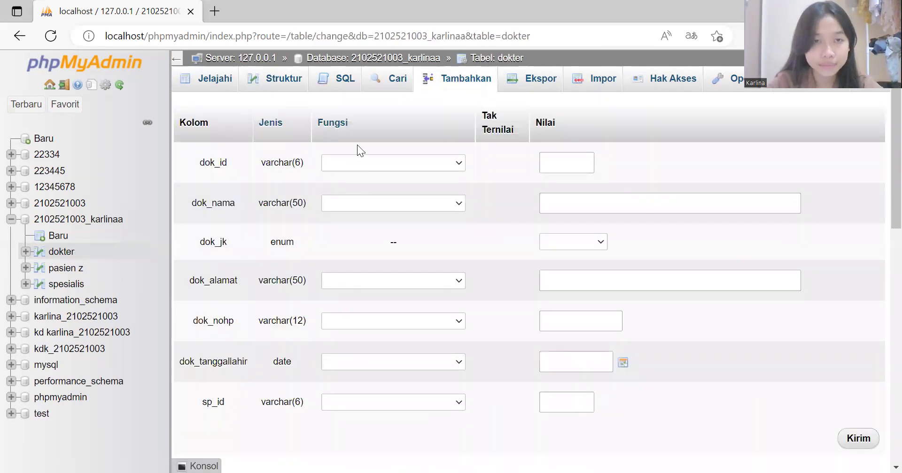
{"action": "left_click", "coordinate": [563, 156]}
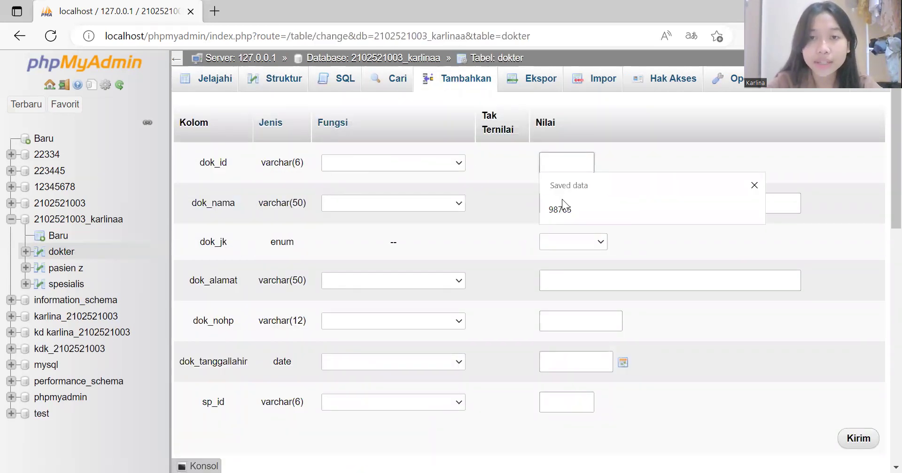
{"action": "left_click", "coordinate": [560, 209]}
{"action": "left_click", "coordinate": [560, 203]}
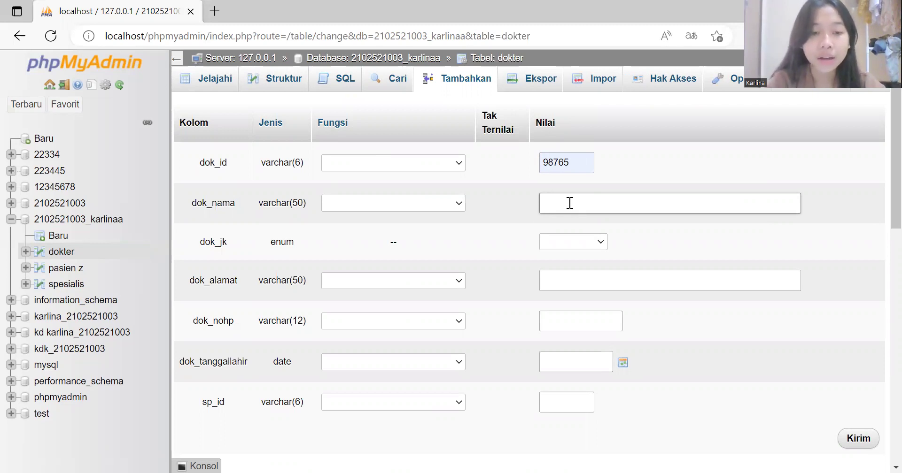
{"action": "type", "text": "Bisma"}
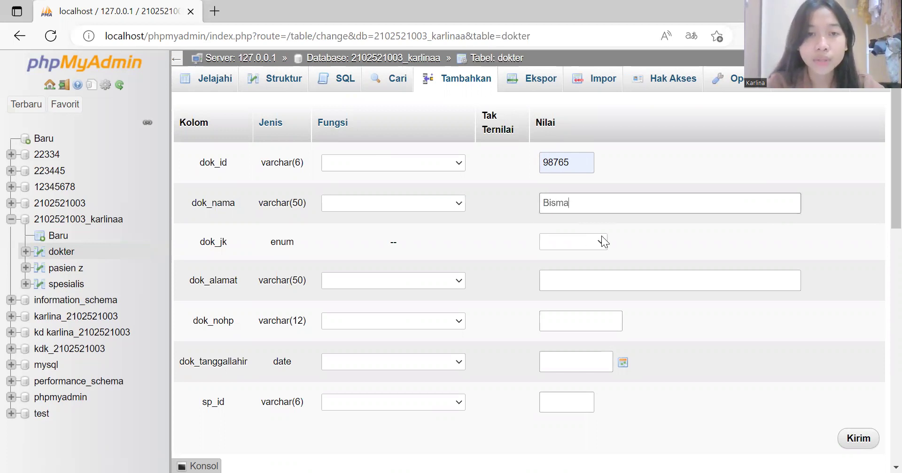
{"action": "key", "text": "Tab"}
{"action": "key", "text": "alt+Down"}
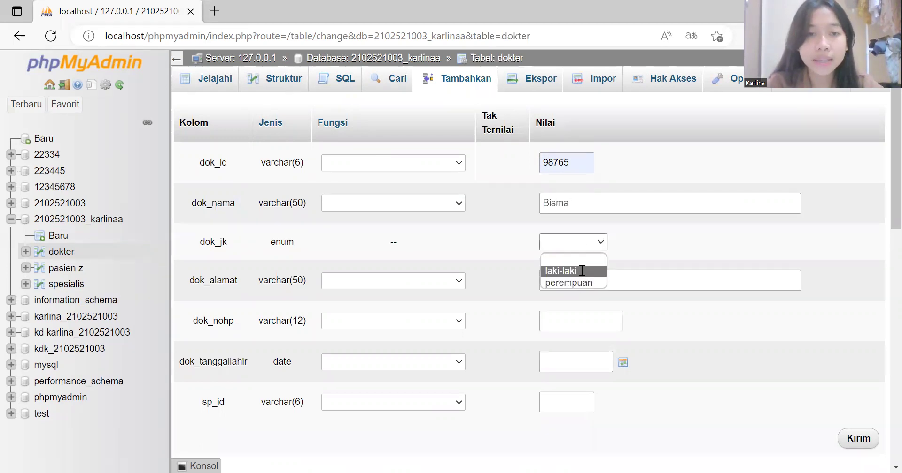
{"action": "left_click", "coordinate": [587, 288]}
{"action": "type", "text": "de"}
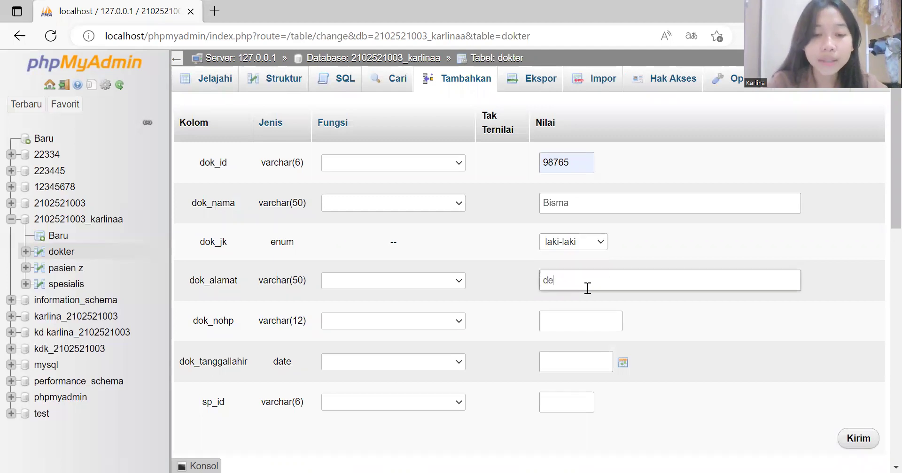
{"action": "type", "text": "npasar utara"}
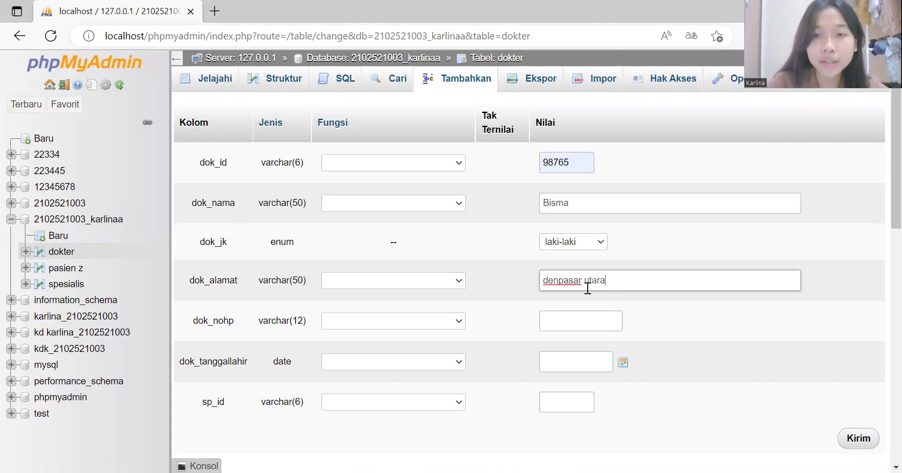
{"action": "left_click", "coordinate": [581, 323]}
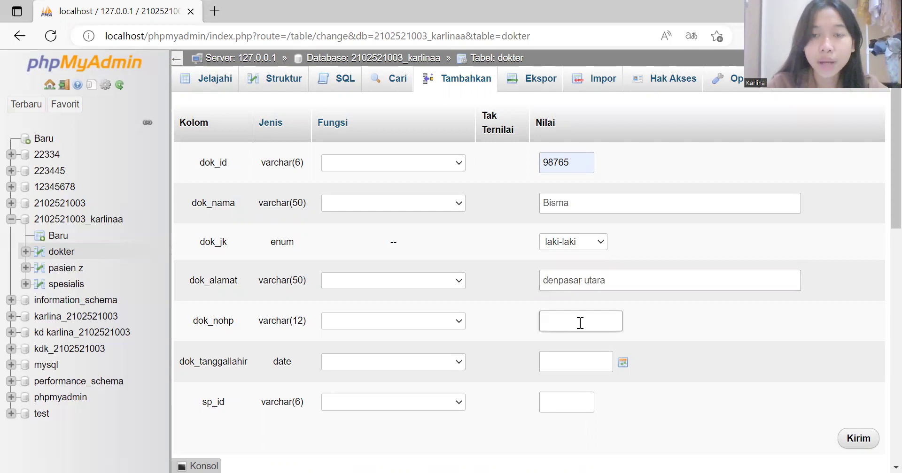
{"action": "type", "text": "34679004"}
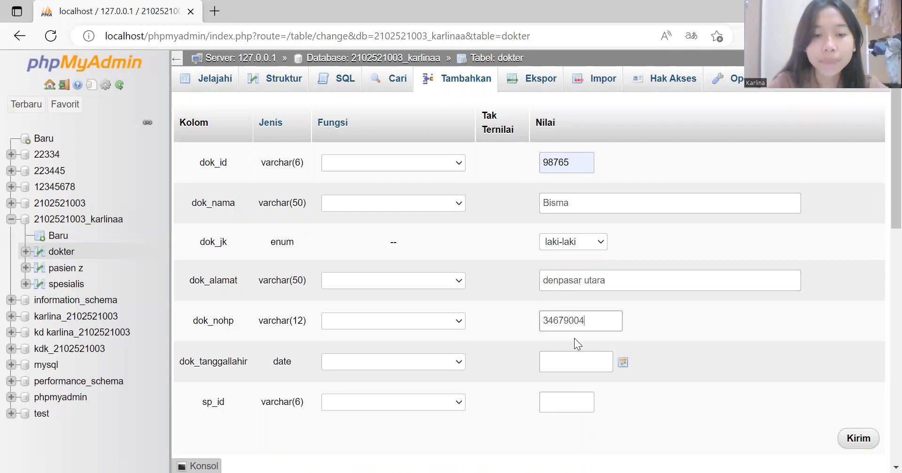
Step: Set birth date 2022-12-22 and sp_id 123456, then submit the record
{"action": "left_click", "coordinate": [625, 362]}
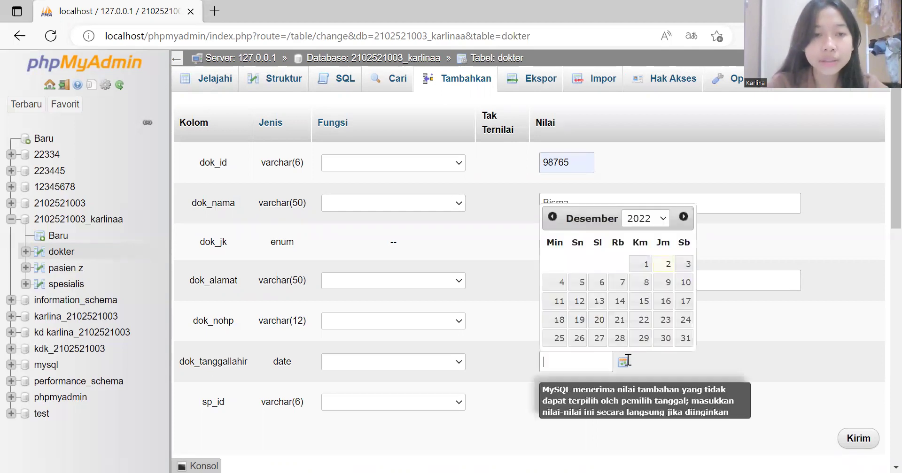
{"action": "left_click", "coordinate": [644, 324]}
{"action": "left_click", "coordinate": [674, 377]}
{"action": "left_click", "coordinate": [582, 398]}
{"action": "left_click", "coordinate": [569, 450]}
{"action": "left_click", "coordinate": [851, 446]}
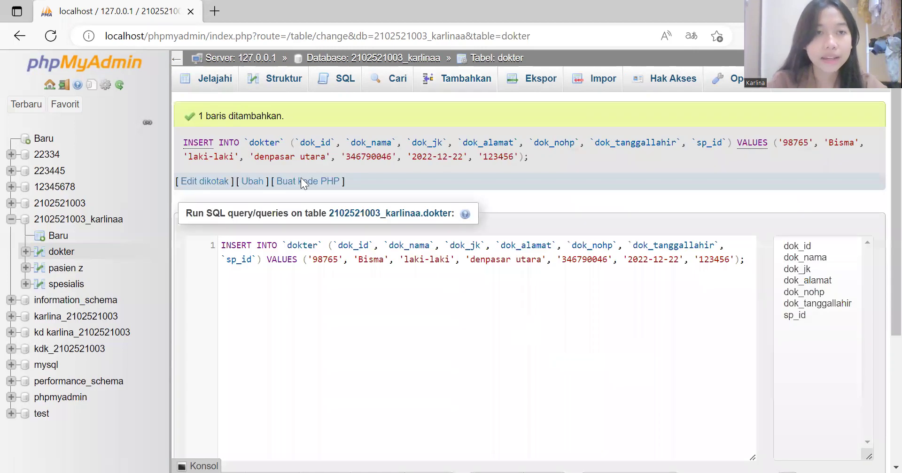
{"action": "left_click", "coordinate": [214, 89]}
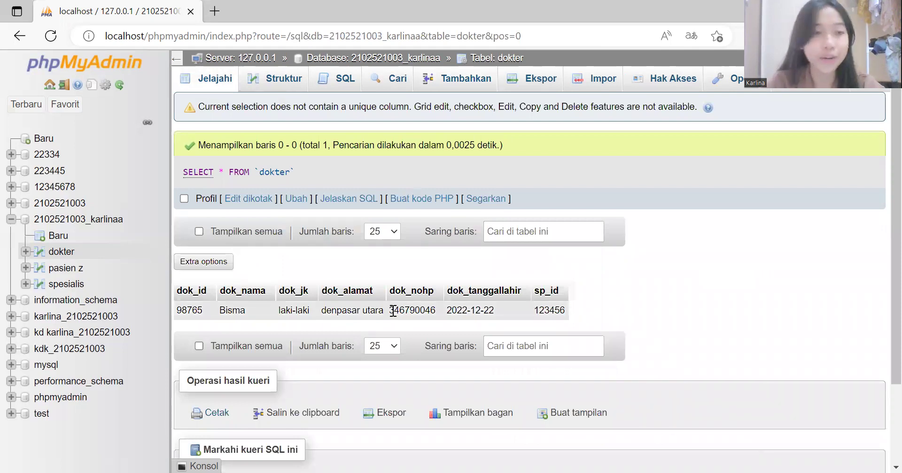
{"action": "left_click", "coordinate": [96, 225]}
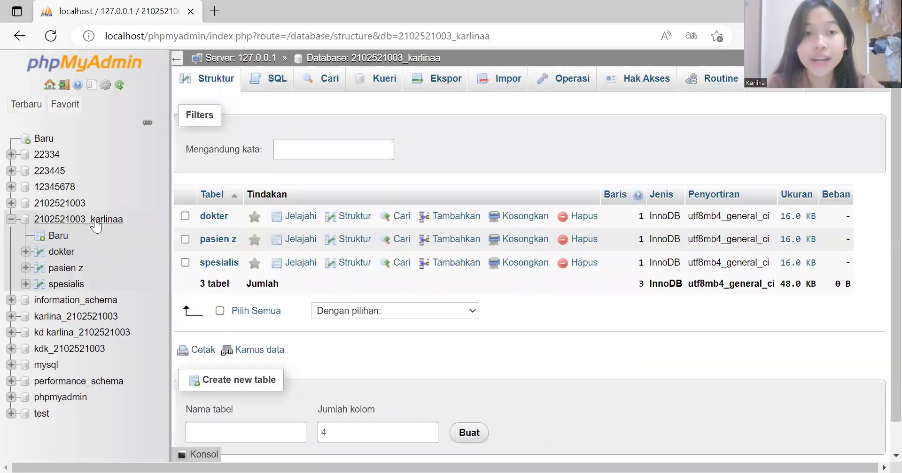
Step: Create a new table named perawat with 6 columns
{"action": "left_click", "coordinate": [247, 432]}
{"action": "type", "text": "p"}
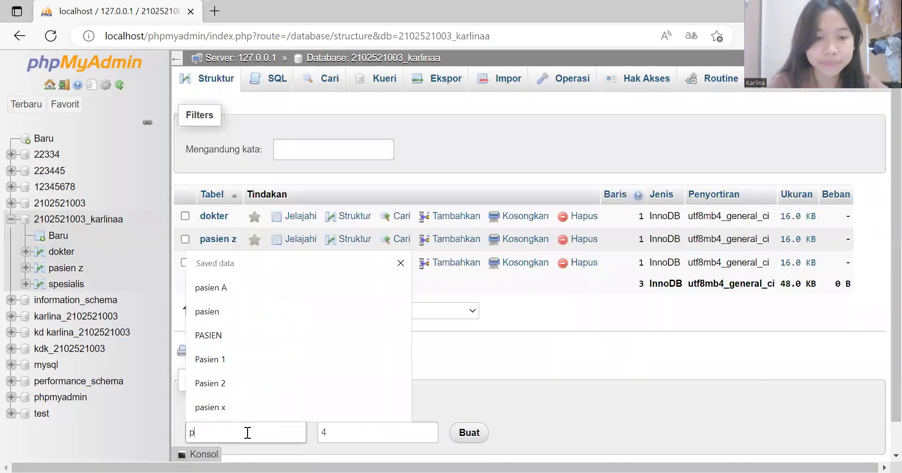
{"action": "type", "text": "erawat"}
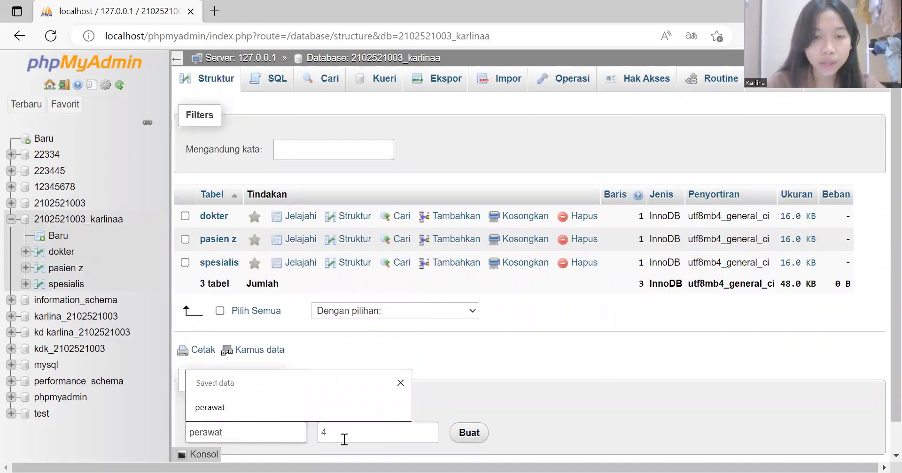
{"action": "left_click", "coordinate": [345, 440]}
{"action": "key", "text": "BackSpace"}
{"action": "type", "text": "6"}
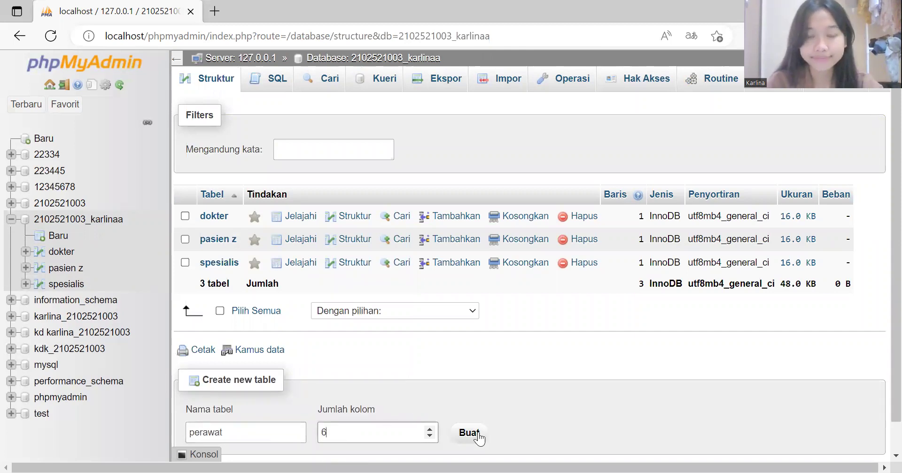
{"action": "left_click", "coordinate": [478, 433]}
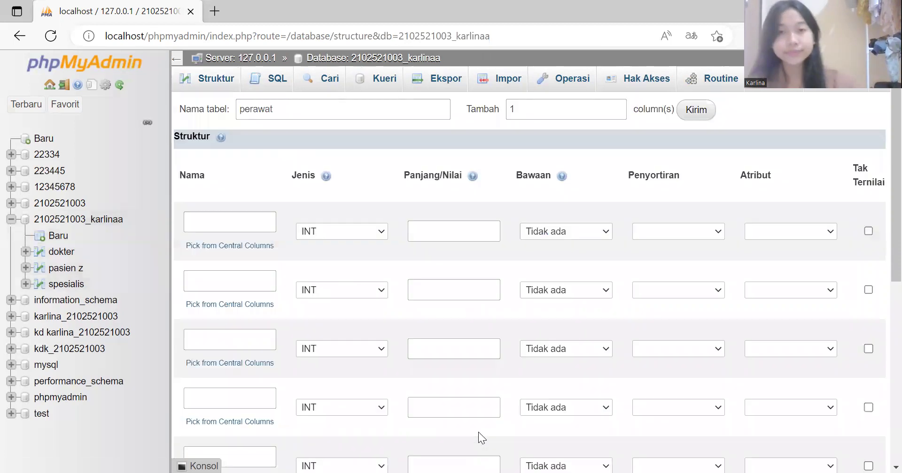
Step: Define the first perawat column as prw_id VARCHAR(6)
{"action": "left_click", "coordinate": [209, 231]}
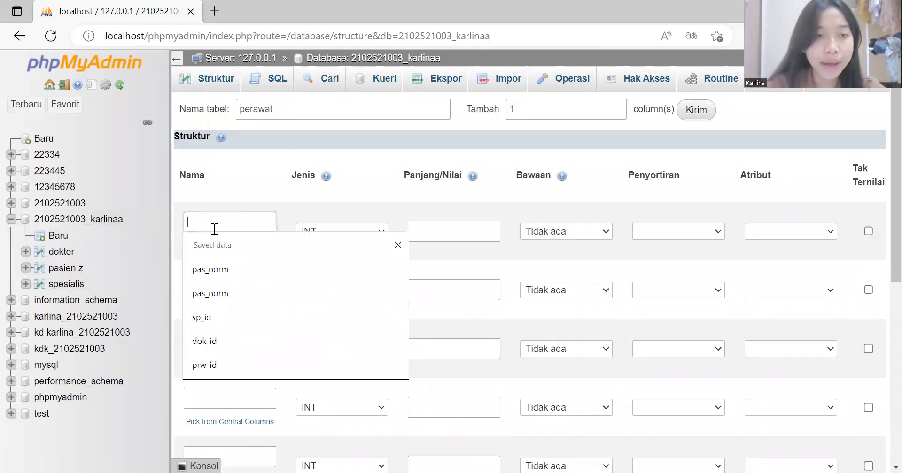
{"action": "left_click", "coordinate": [212, 358]}
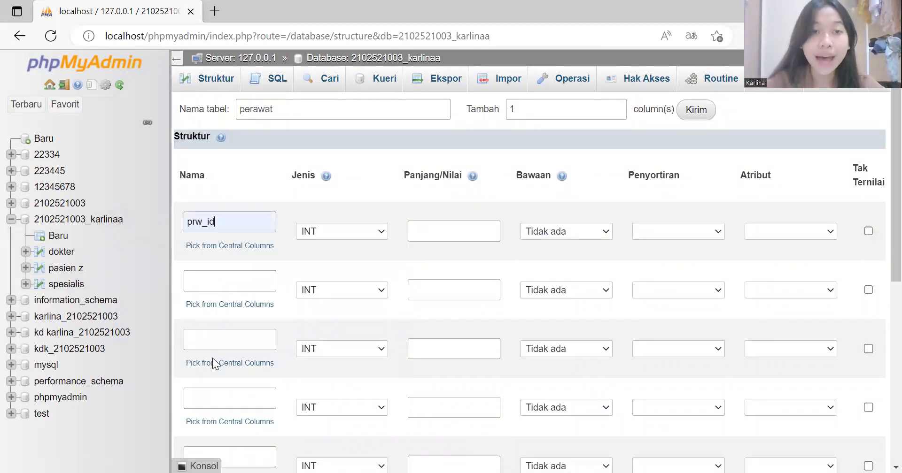
{"action": "left_click", "coordinate": [382, 234]}
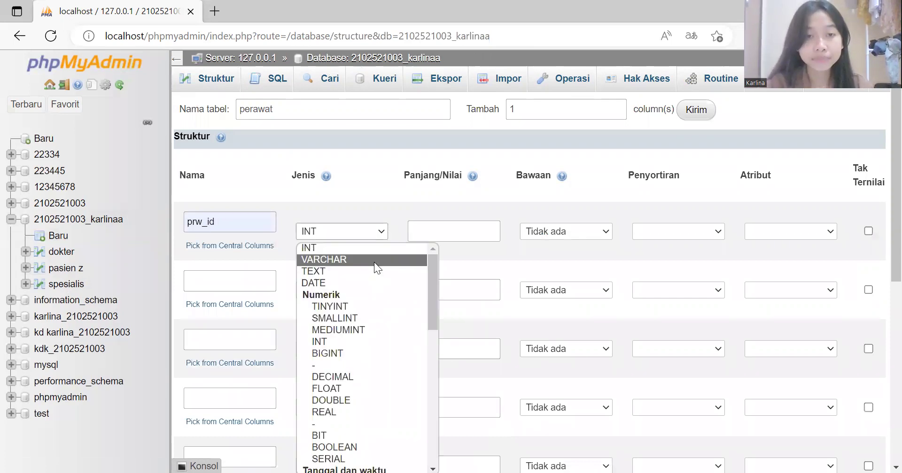
{"action": "left_click", "coordinate": [375, 261]}
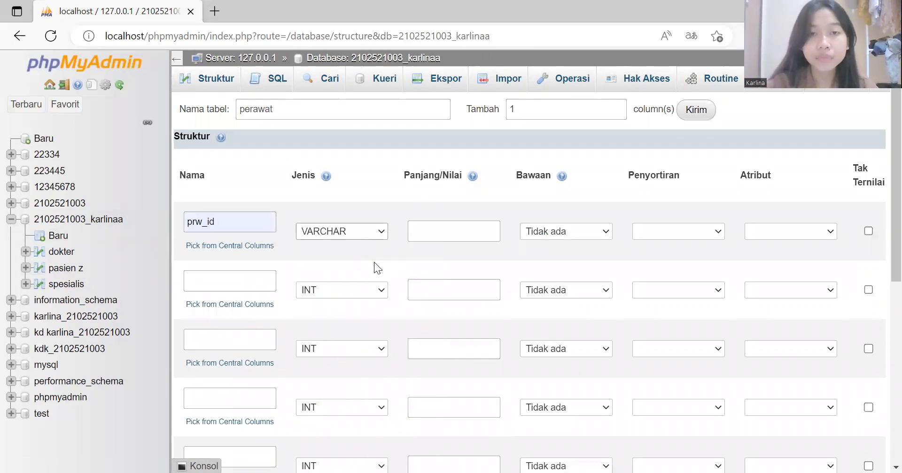
{"action": "left_click", "coordinate": [462, 230]}
{"action": "type", "text": "6"}
{"action": "key", "text": "Escape"}
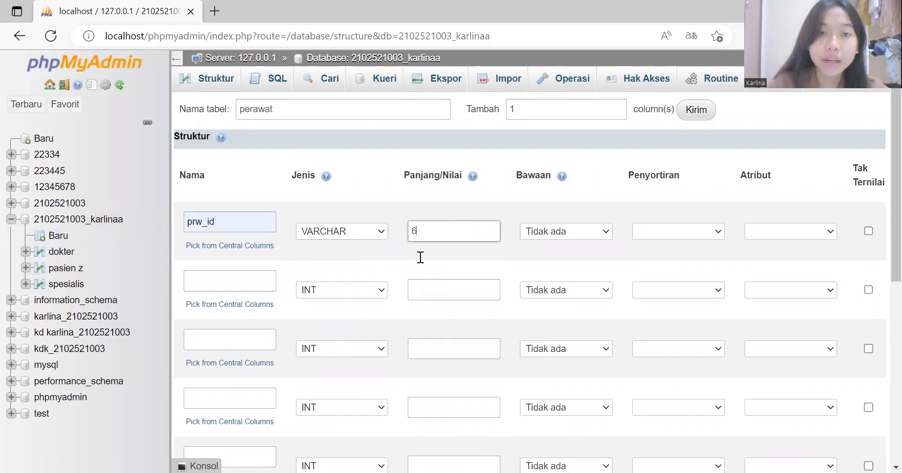
Step: Define the second column as prw_nama VARCHAR(50)
{"action": "left_click", "coordinate": [222, 280]}
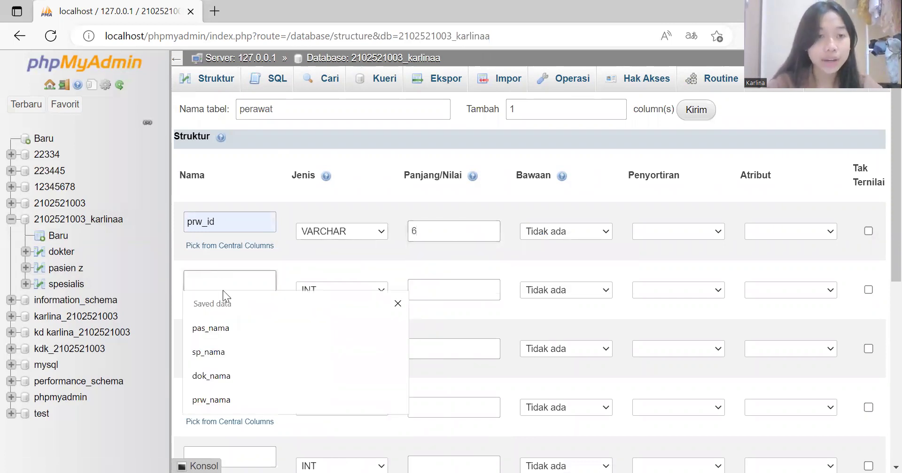
{"action": "left_click", "coordinate": [211, 400]}
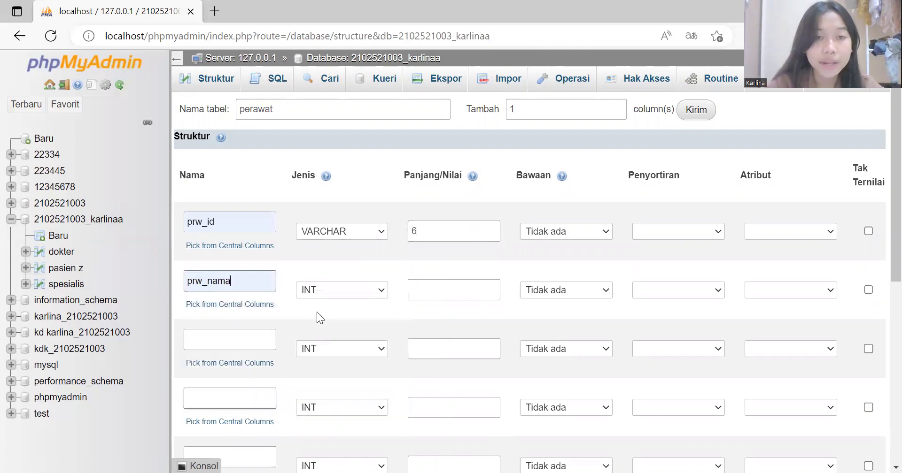
{"action": "left_click", "coordinate": [380, 292]}
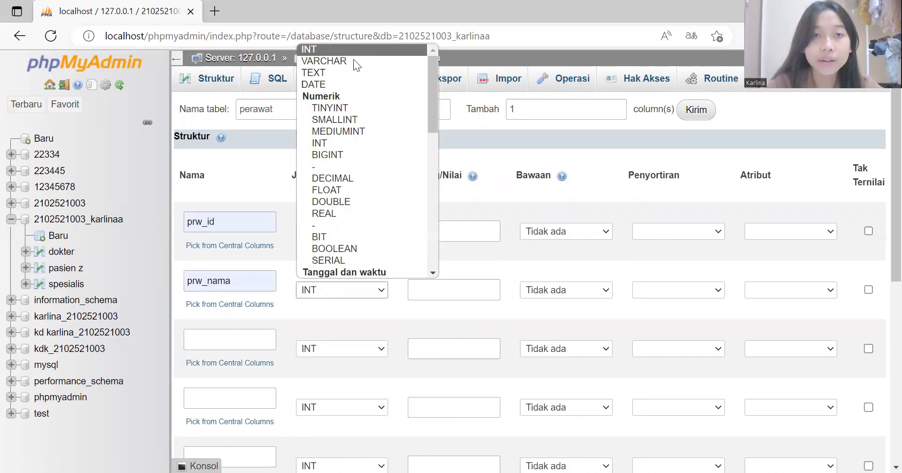
{"action": "left_click", "coordinate": [353, 60]}
{"action": "left_click", "coordinate": [477, 288]}
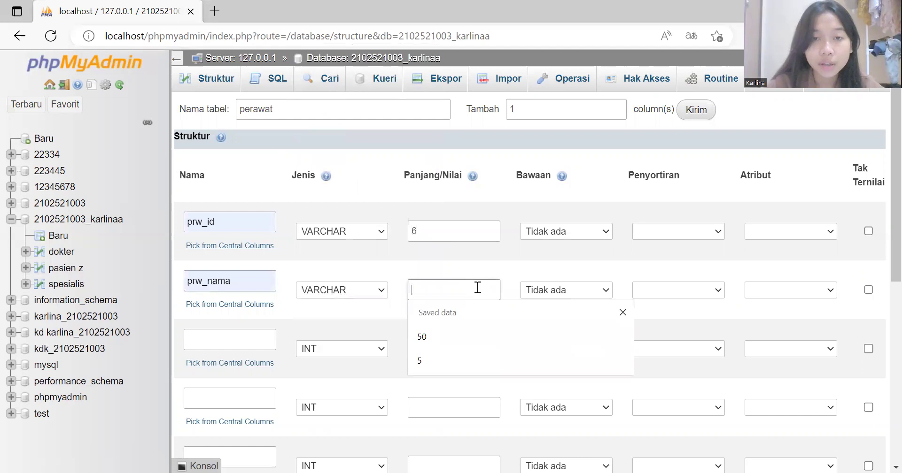
{"action": "left_click", "coordinate": [455, 335]}
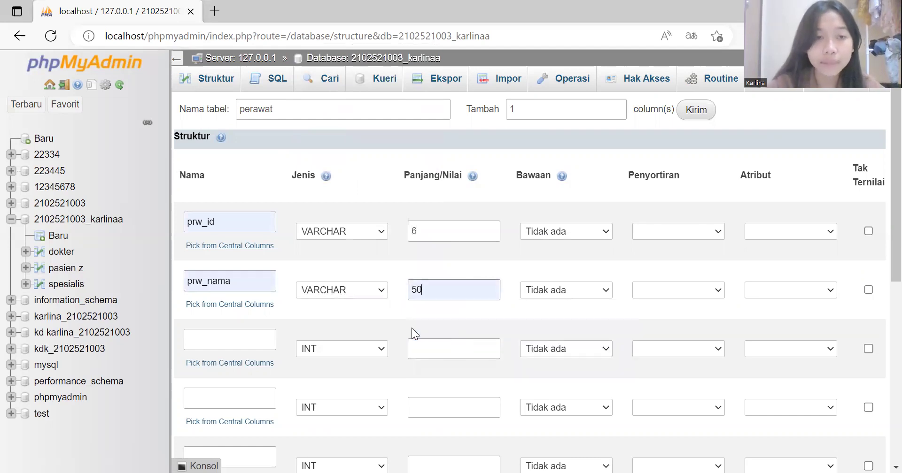
Step: Define the third column prw_jk as an ENUM of 'laki-laki','perempuan'
{"action": "left_click", "coordinate": [242, 345]}
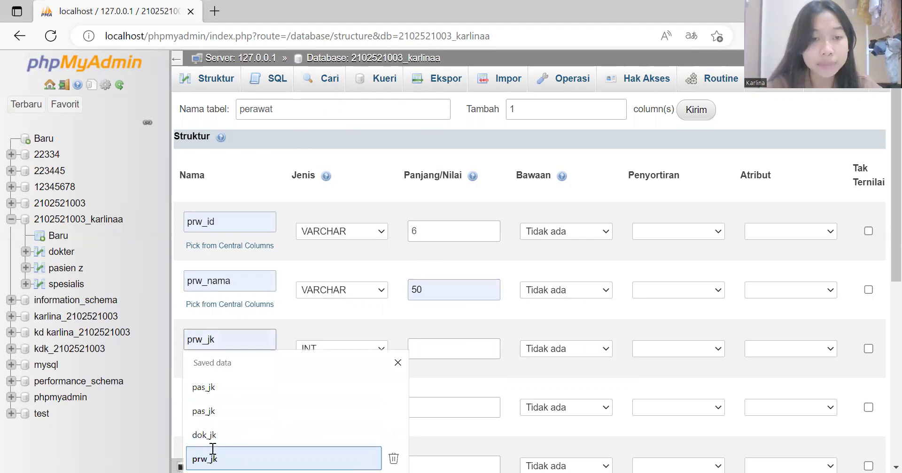
{"action": "left_click", "coordinate": [212, 451]}
{"action": "left_click", "coordinate": [384, 349]}
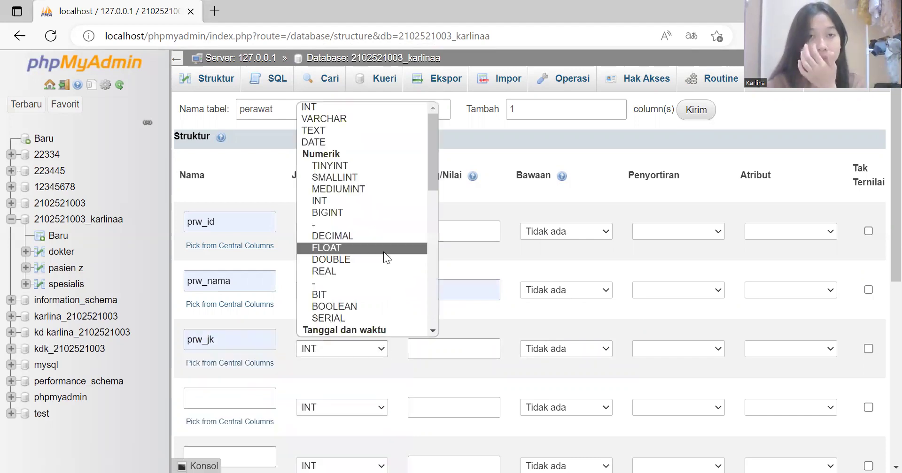
{"action": "scroll", "coordinate": [358, 281], "scroll_direction": "down", "scroll_amount": 2}
{"action": "scroll", "coordinate": [357, 282], "scroll_direction": "down", "scroll_amount": 9}
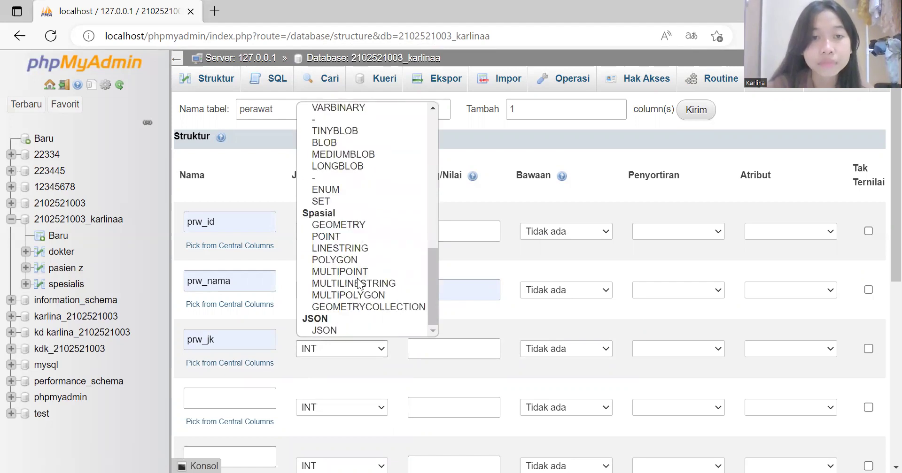
{"action": "left_click", "coordinate": [342, 190]}
{"action": "left_click", "coordinate": [446, 341]}
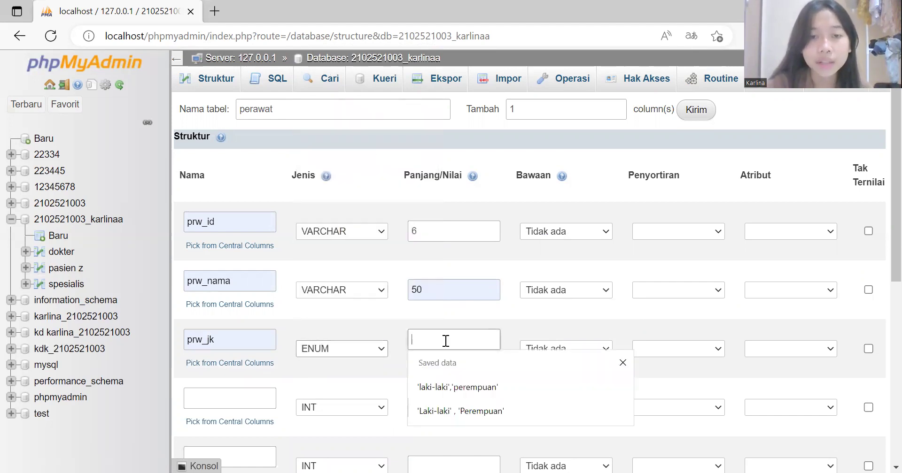
{"action": "left_click", "coordinate": [449, 380]}
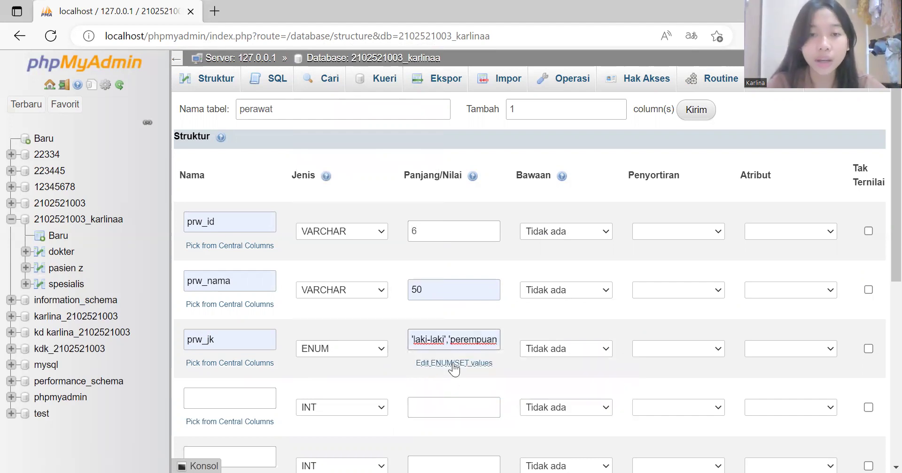
{"action": "left_click", "coordinate": [225, 402]}
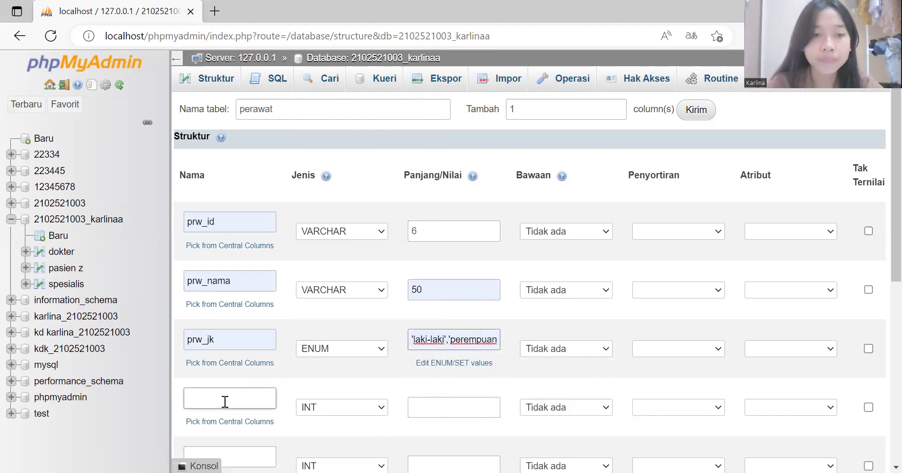
Step: Define the fourth column as prw_alamat VARCHAR(50)
{"action": "left_click", "coordinate": [225, 402]}
{"action": "left_click", "coordinate": [219, 380]}
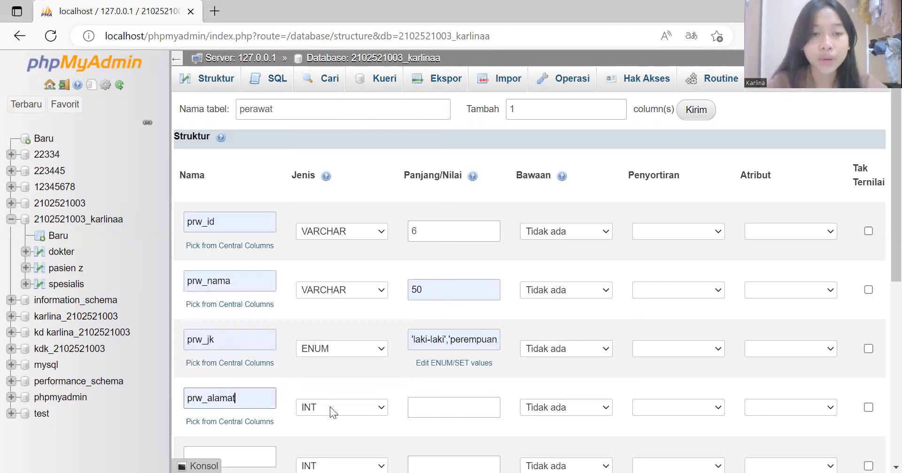
{"action": "left_click", "coordinate": [382, 408]}
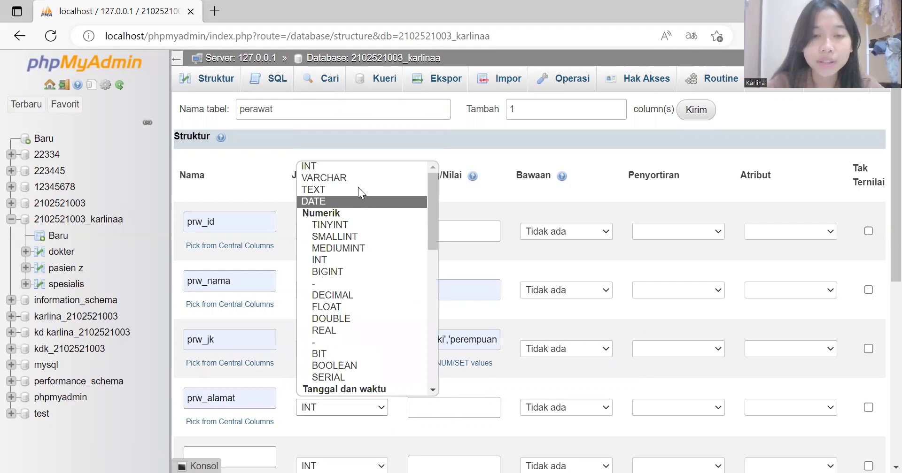
{"action": "key", "text": "v"}
{"action": "left_click", "coordinate": [453, 398]}
{"action": "left_click", "coordinate": [448, 404]}
{"action": "type", "text": "5"}
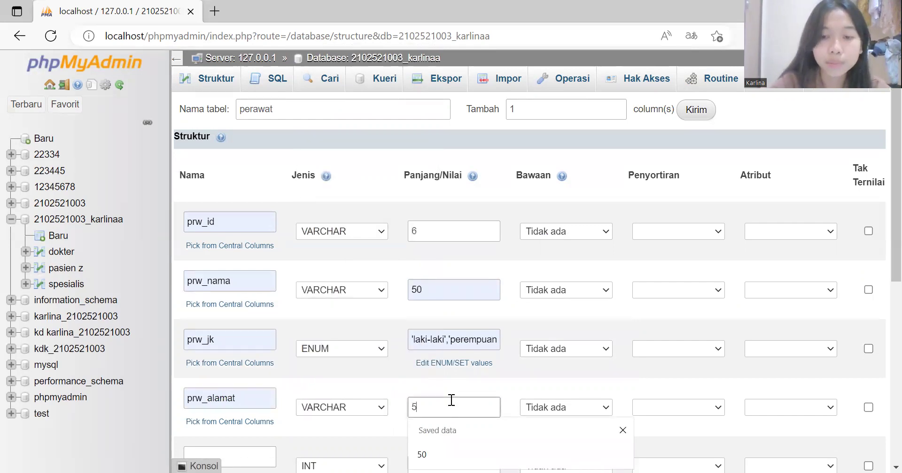
{"action": "type", "text": "0"}
{"action": "scroll", "coordinate": [450, 399], "scroll_direction": "down", "scroll_amount": 5}
Step: Add prw_nohp as VARCHAR(12) and prw_tanggallahir as DATE
{"action": "left_click", "coordinate": [247, 205]}
{"action": "left_click", "coordinate": [247, 204]}
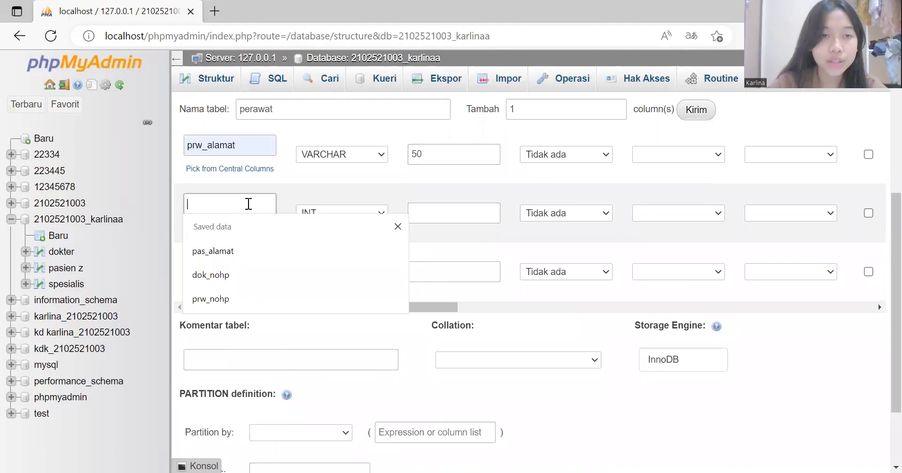
{"action": "left_click", "coordinate": [233, 304]}
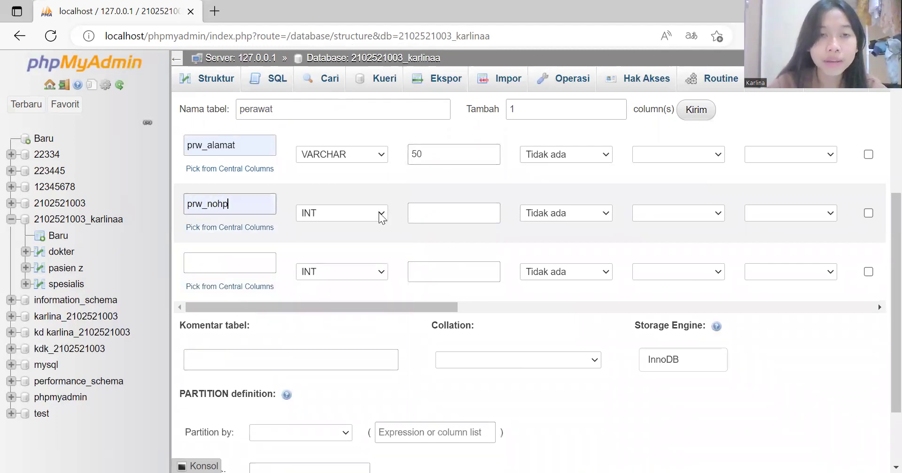
{"action": "left_click", "coordinate": [367, 217]}
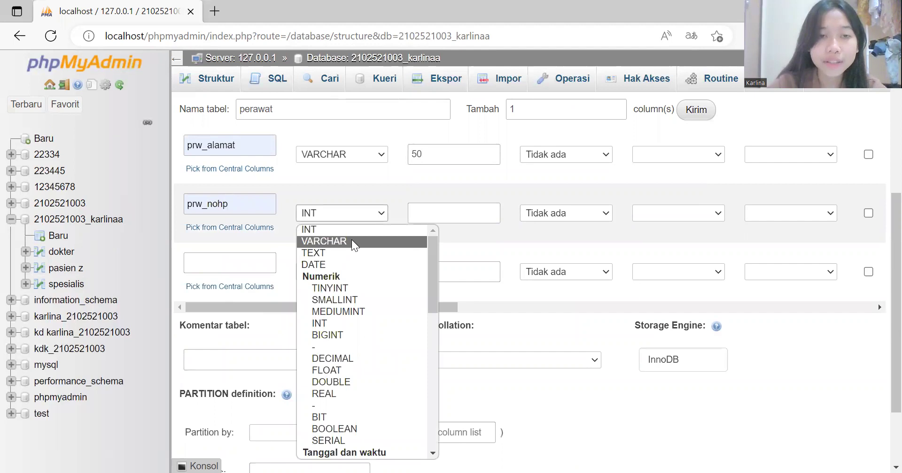
{"action": "left_click", "coordinate": [354, 242]}
{"action": "left_click", "coordinate": [461, 217]}
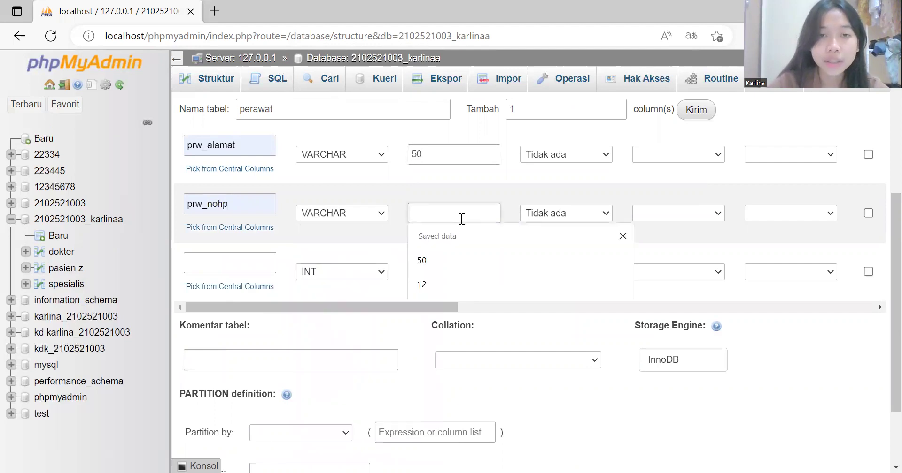
{"action": "left_click", "coordinate": [437, 295]}
{"action": "left_click", "coordinate": [262, 257]}
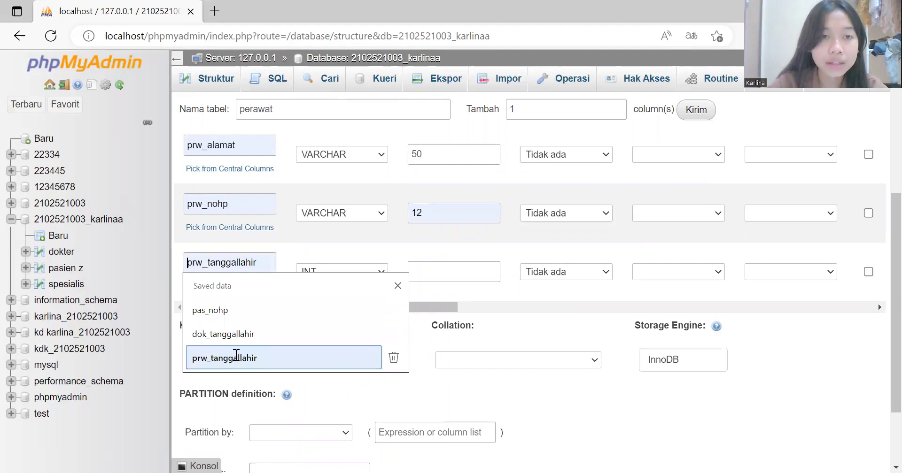
{"action": "left_click", "coordinate": [236, 355]}
{"action": "left_click", "coordinate": [384, 273]}
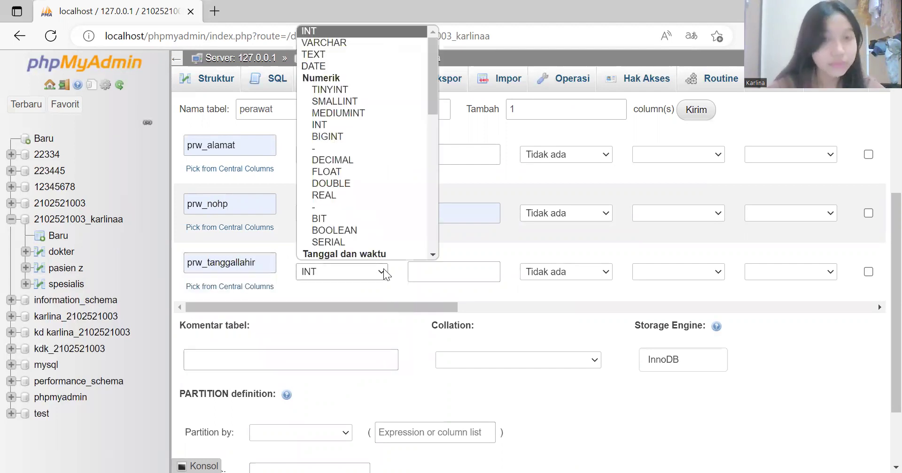
{"action": "left_click", "coordinate": [347, 68]}
Step: Save the perawat table and bring up its insert-row form
{"action": "scroll", "coordinate": [357, 240], "scroll_direction": "down", "scroll_amount": 2}
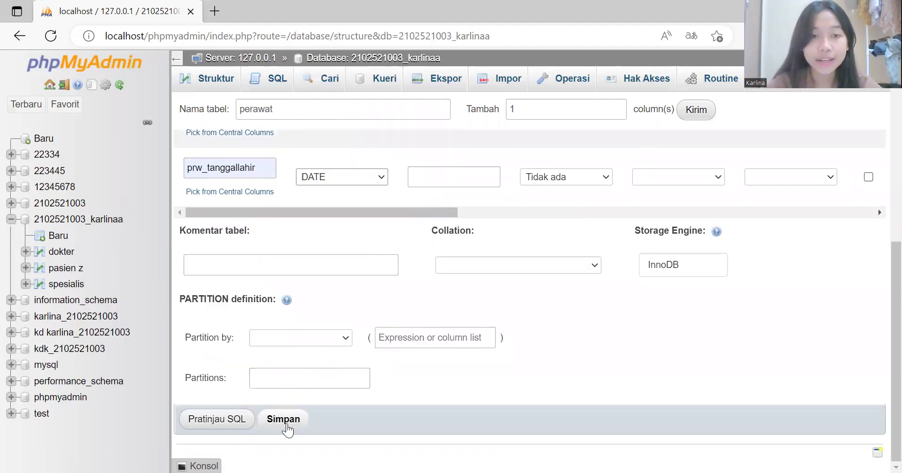
{"action": "left_click", "coordinate": [285, 420]}
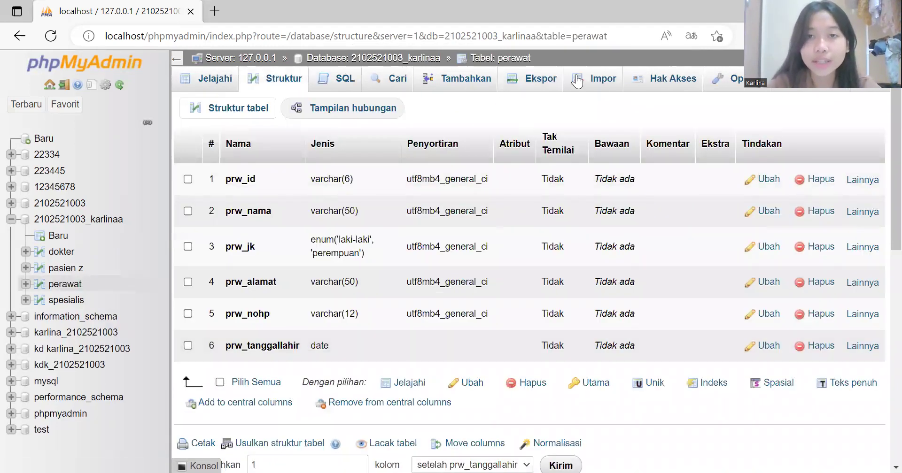
{"action": "left_click", "coordinate": [438, 85]}
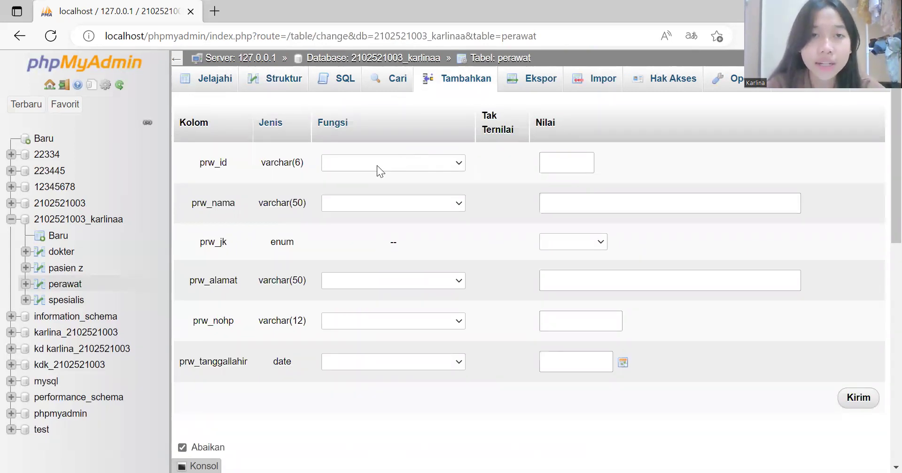
Step: Fill in the nurse's ID and name from saved entries and set gender to perempuan
{"action": "left_click", "coordinate": [556, 170]}
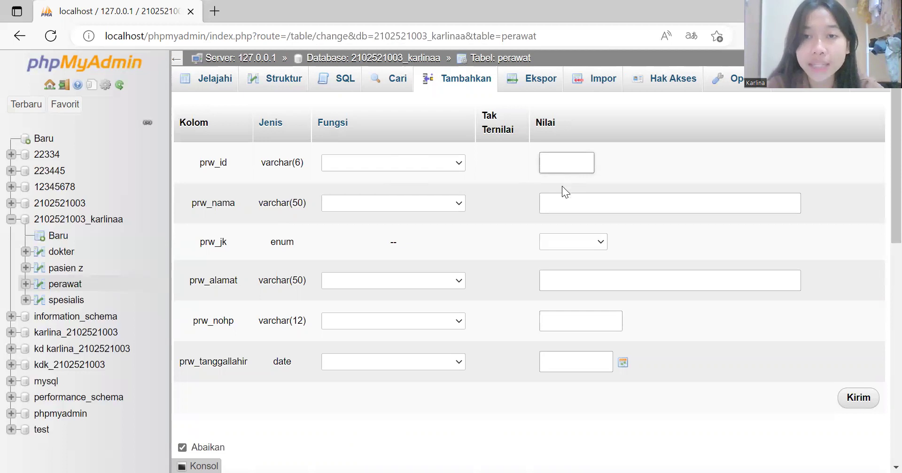
{"action": "left_click", "coordinate": [564, 227]}
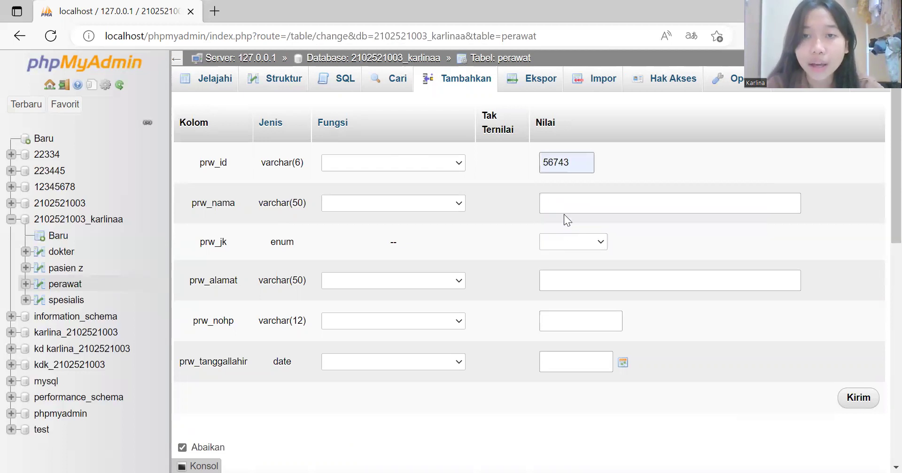
{"action": "left_click", "coordinate": [565, 200]}
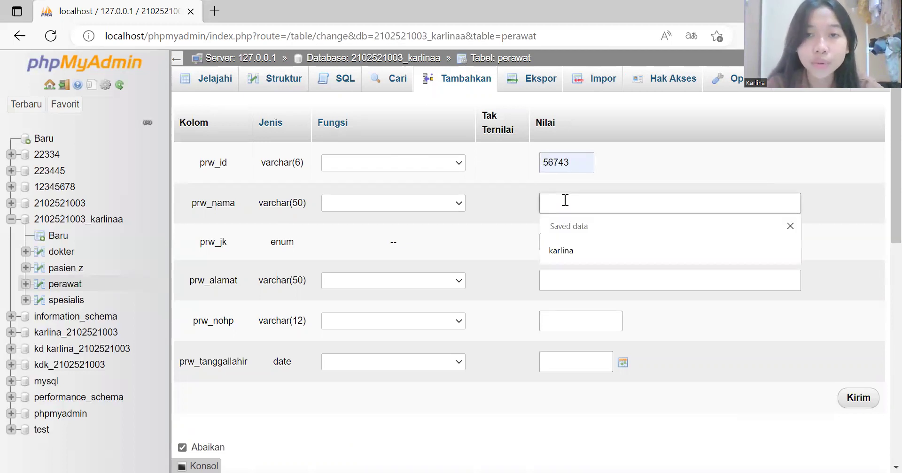
{"action": "left_click", "coordinate": [561, 248]}
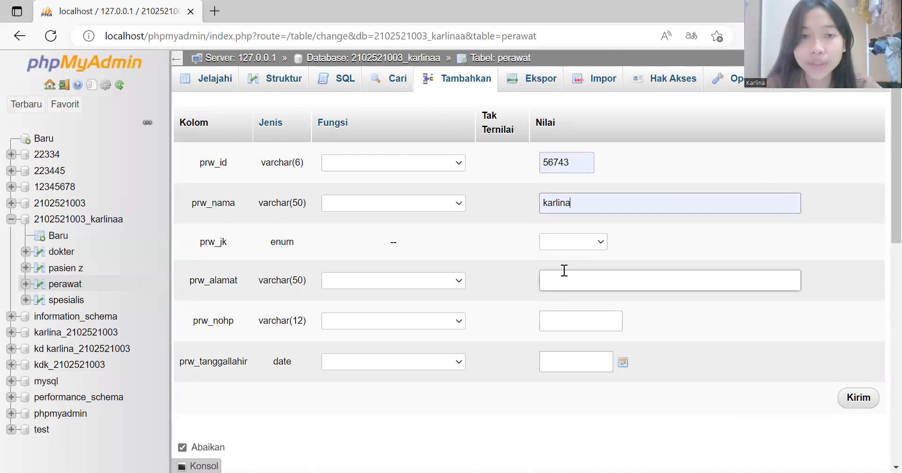
{"action": "left_click", "coordinate": [601, 242]}
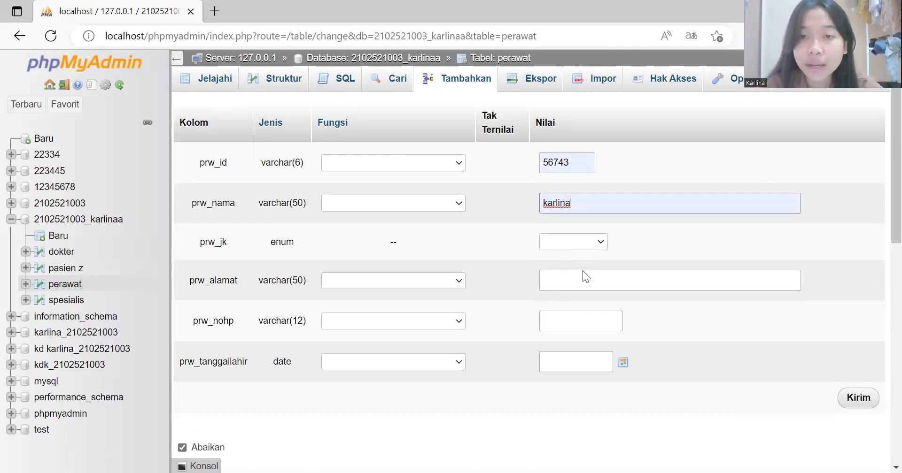
{"action": "left_click", "coordinate": [581, 283]}
Step: Fill in the address, phone number and birth date 2022-12-11, then submit the row
{"action": "left_click", "coordinate": [579, 285]}
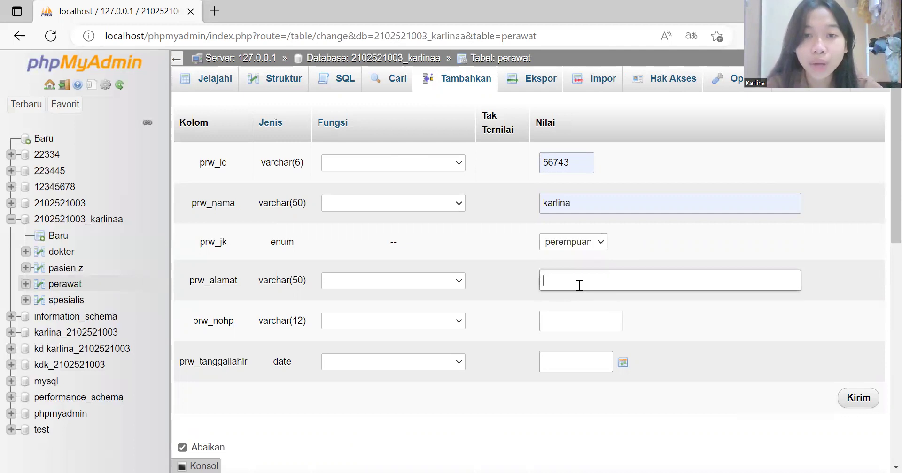
{"action": "left_click", "coordinate": [577, 329]}
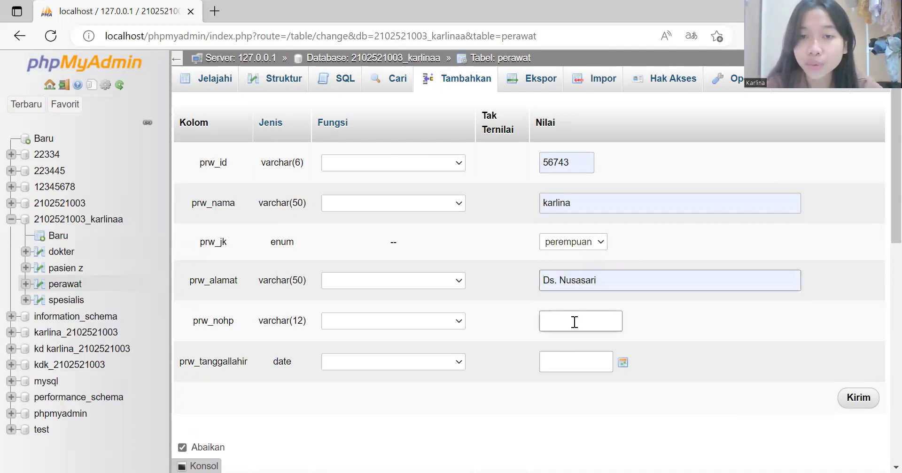
{"action": "left_click", "coordinate": [574, 321]}
{"action": "left_click", "coordinate": [566, 370]}
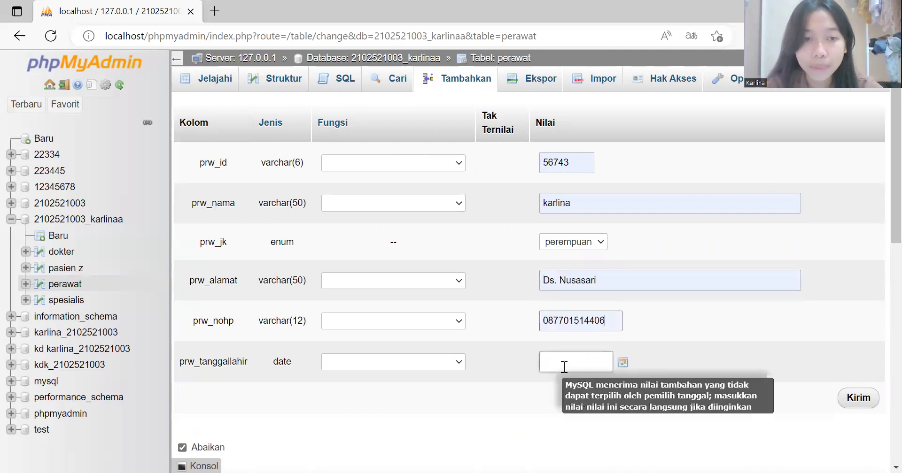
{"action": "left_click", "coordinate": [568, 362]}
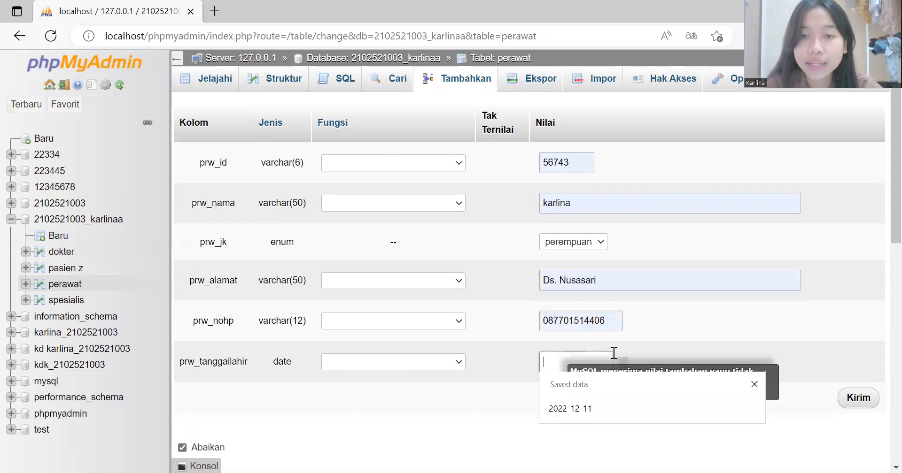
{"action": "left_click", "coordinate": [567, 404]}
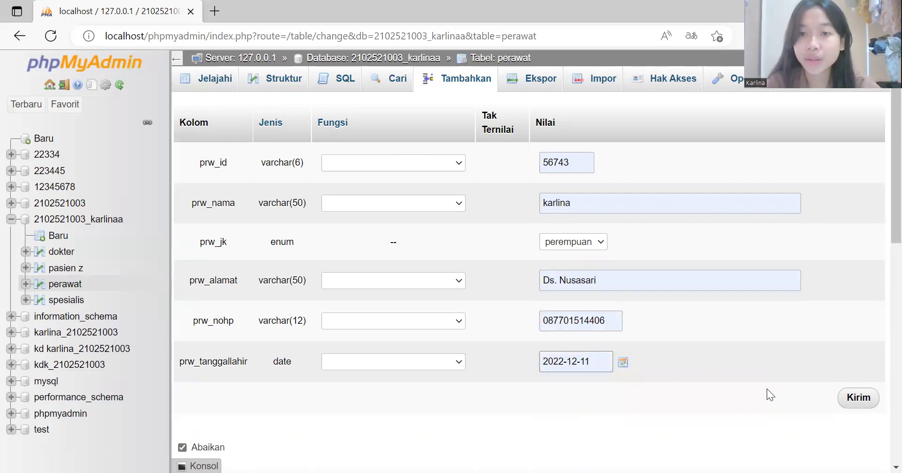
{"action": "left_click", "coordinate": [867, 403]}
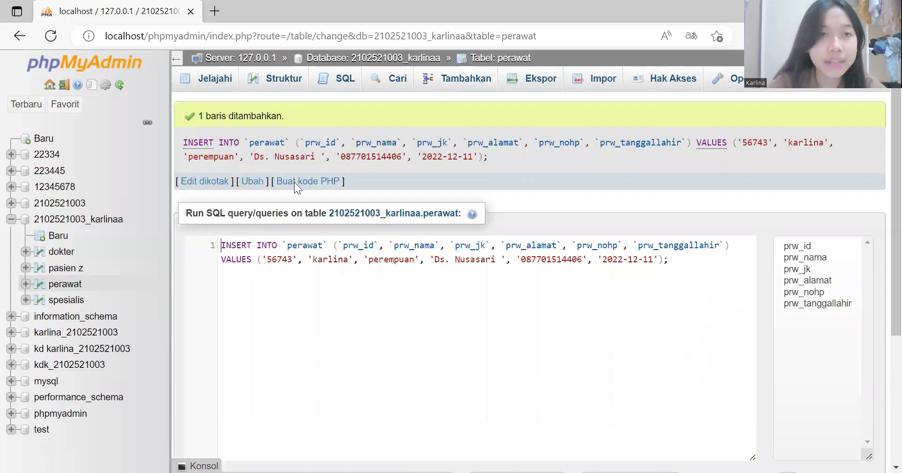
{"action": "left_click", "coordinate": [208, 79]}
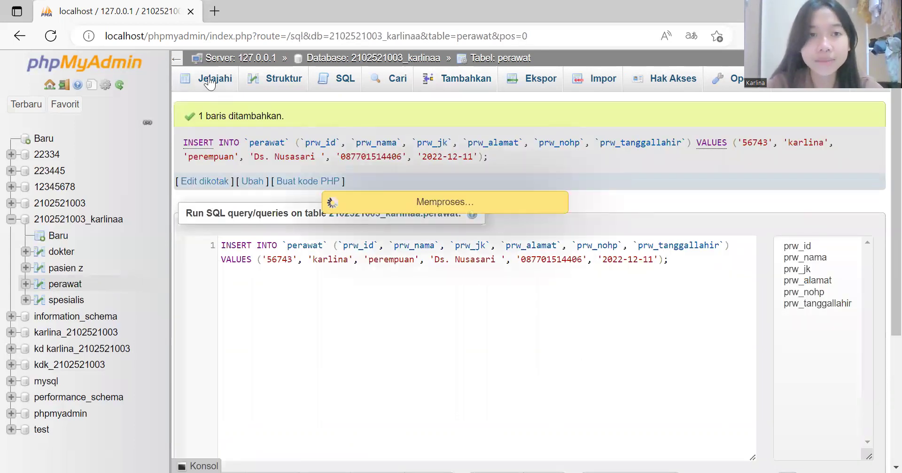
{"action": "scroll", "coordinate": [292, 365], "scroll_direction": "down", "scroll_amount": 2}
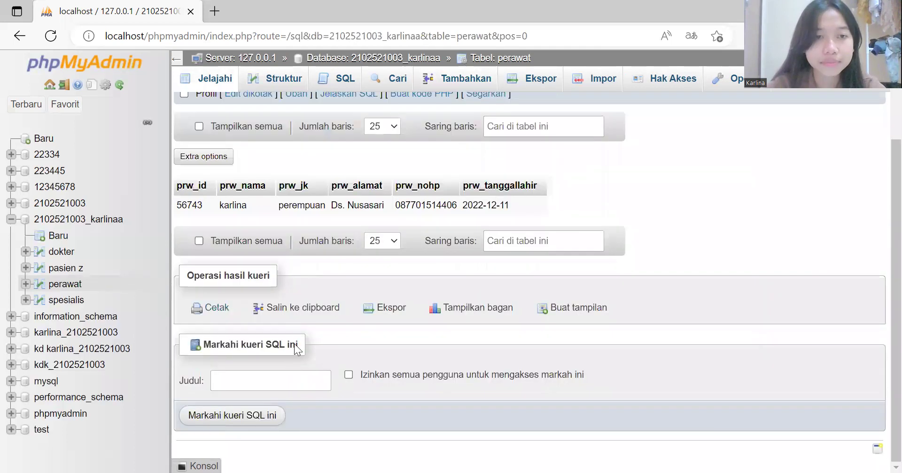
{"action": "left_click", "coordinate": [85, 220]}
{"action": "scroll", "coordinate": [314, 359], "scroll_direction": "down", "scroll_amount": 2}
{"action": "left_click", "coordinate": [258, 397]}
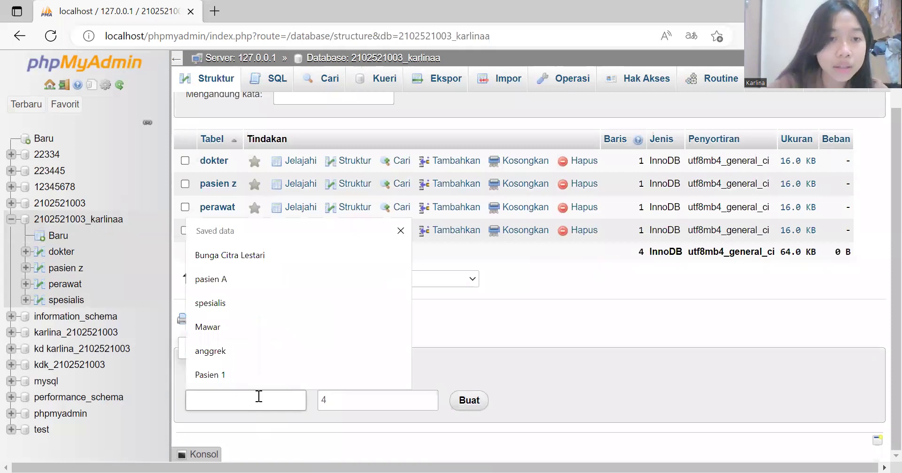
{"action": "type", "text": "rawat jalan"}
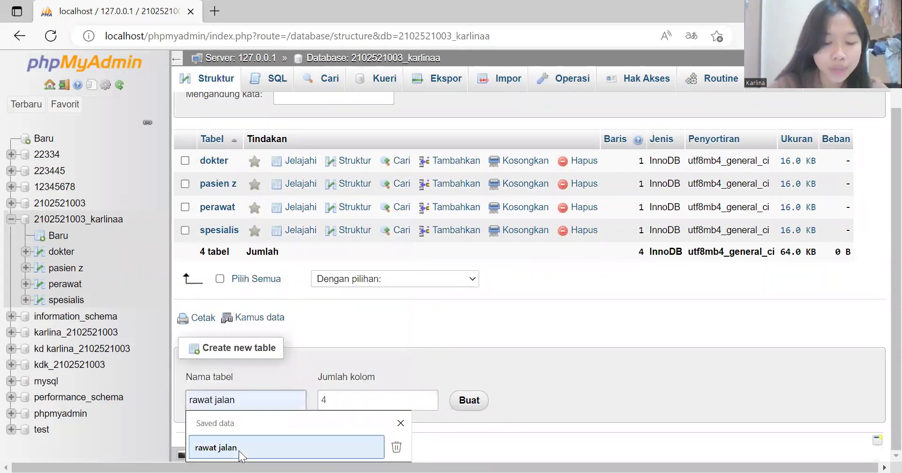
{"action": "left_click", "coordinate": [238, 451]}
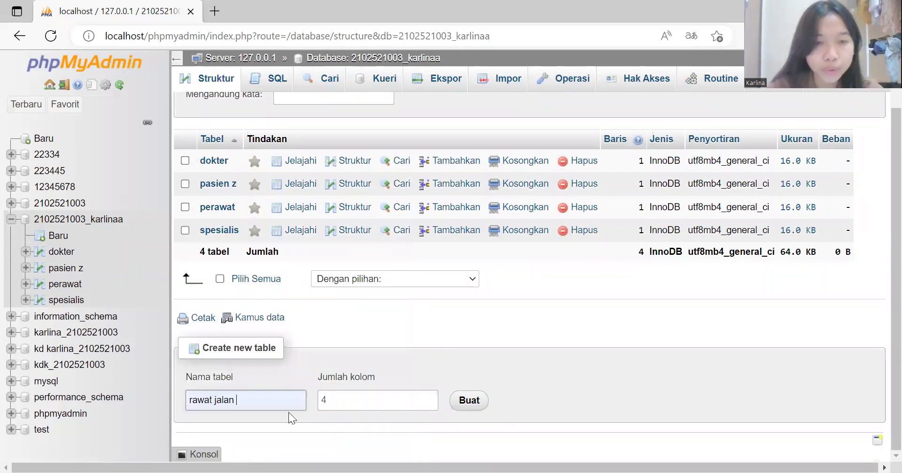
{"action": "left_click", "coordinate": [363, 400]}
{"action": "key", "text": "BackSpace"}
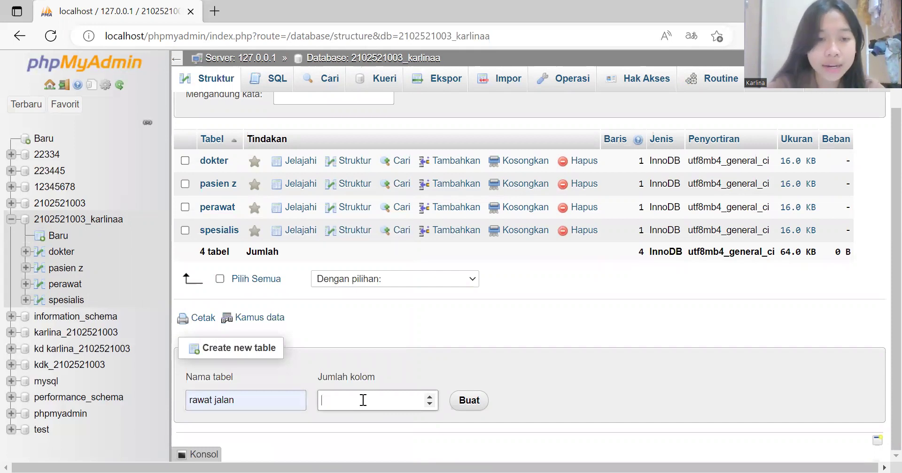
{"action": "type", "text": "15"}
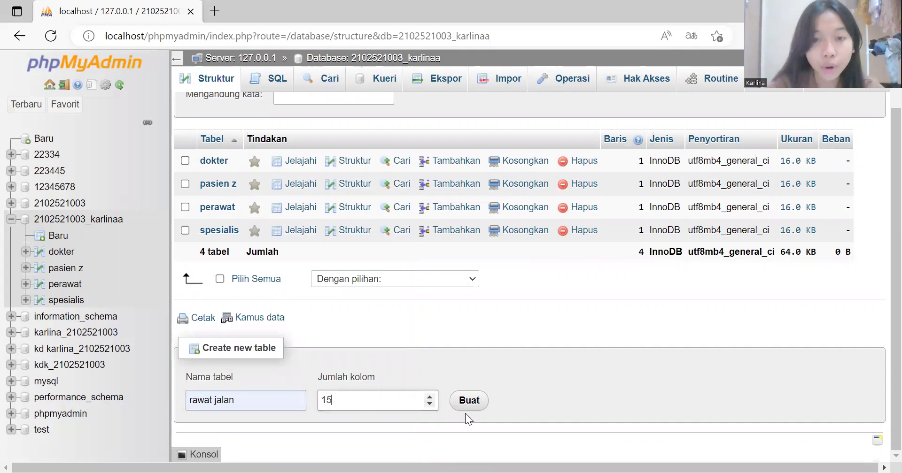
{"action": "left_click", "coordinate": [470, 402]}
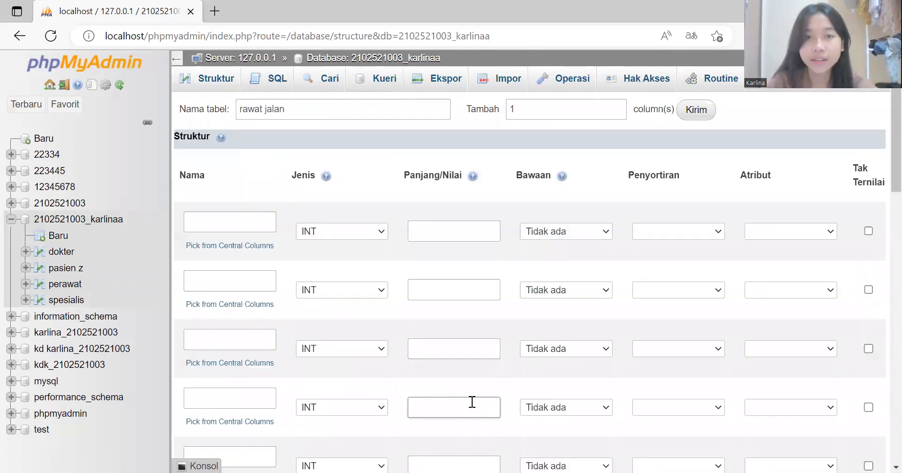
Step: Define the first column as rj_noregister, VARCHAR with length 6
{"action": "left_click", "coordinate": [245, 225]}
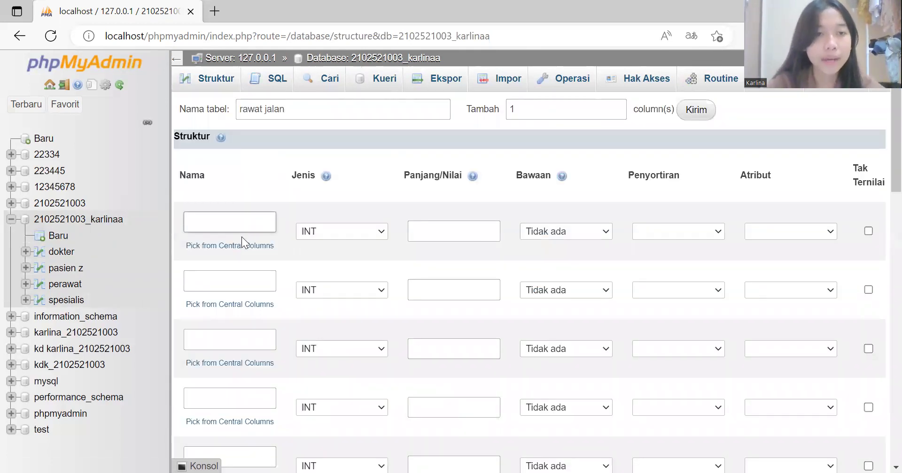
{"action": "key", "text": "Down"}
{"action": "key", "text": "Down"}
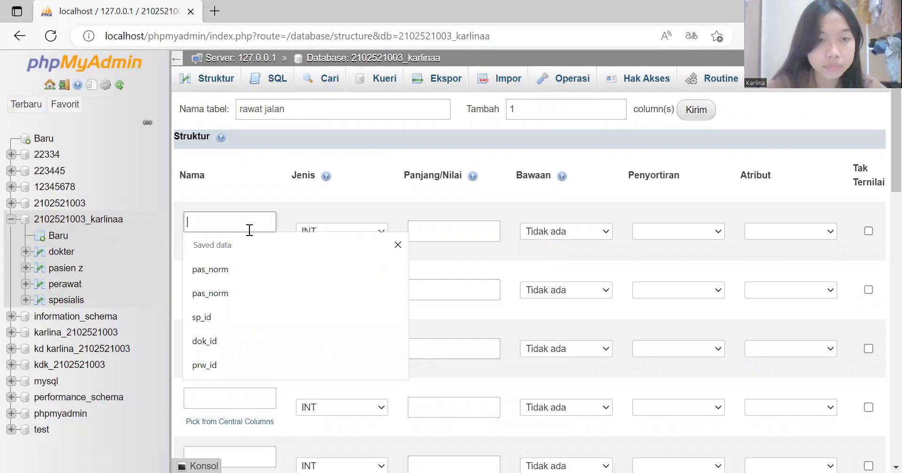
{"action": "type", "text": "rj_"}
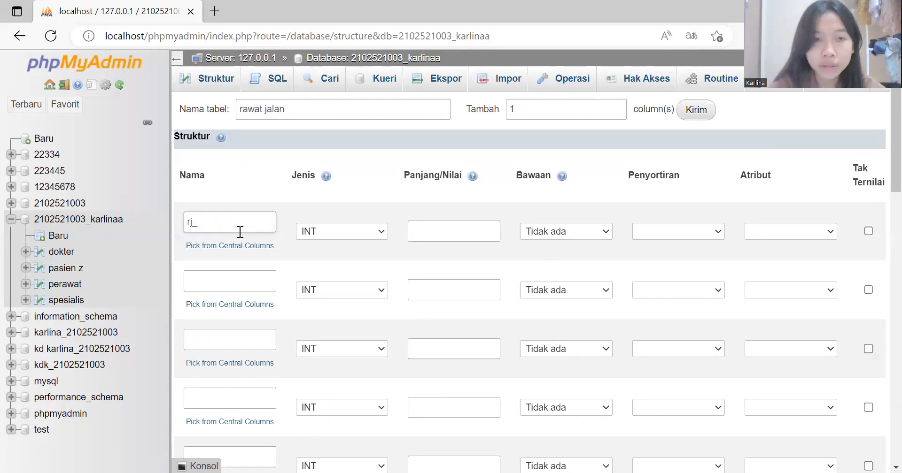
{"action": "type", "text": "noregister"}
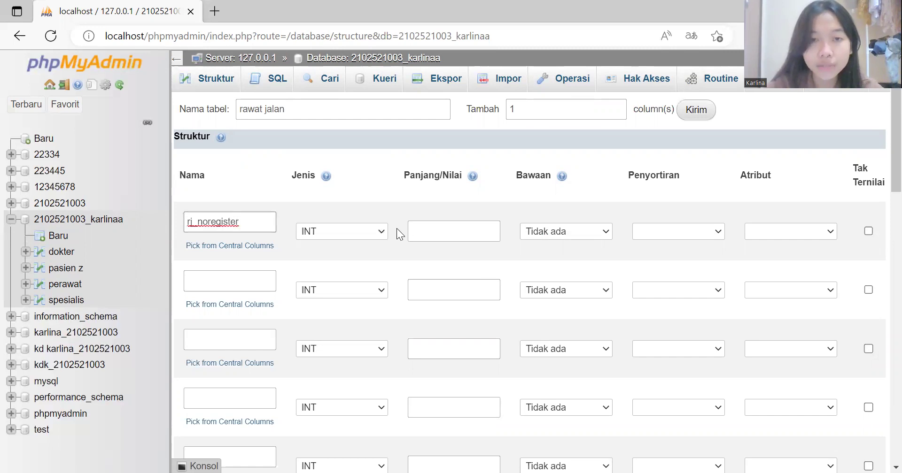
{"action": "left_click", "coordinate": [382, 230]}
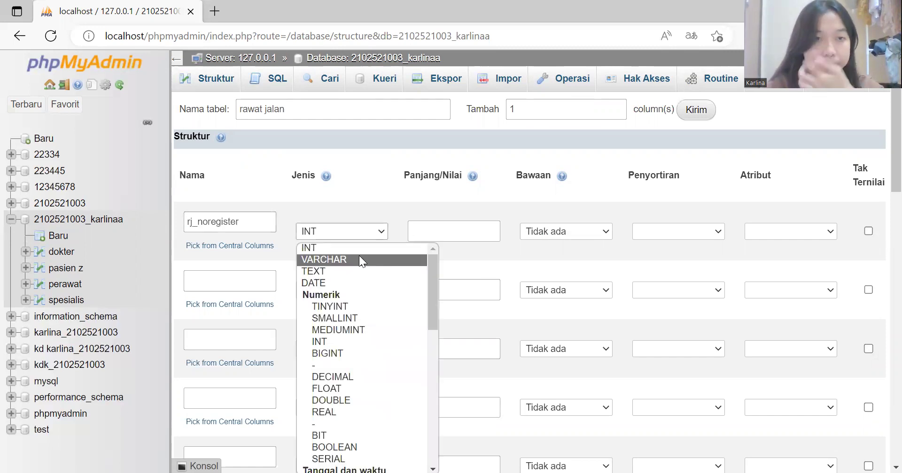
{"action": "left_click", "coordinate": [359, 259]}
{"action": "left_click", "coordinate": [432, 232]}
{"action": "type", "text": "6"}
{"action": "left_click", "coordinate": [439, 275]}
Step: Define the second column as rj_tanggalregister with type DATE
{"action": "left_click", "coordinate": [264, 277]}
{"action": "left_click", "coordinate": [258, 280]}
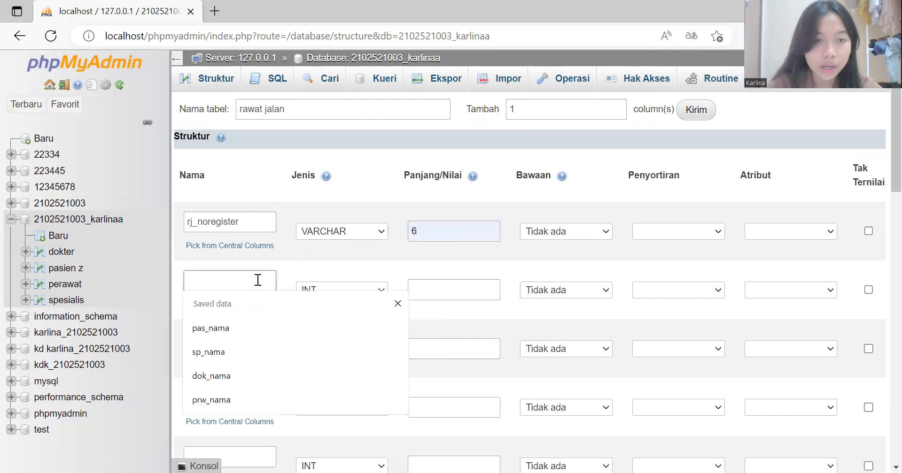
{"action": "type", "text": "rj_tanggalregister"}
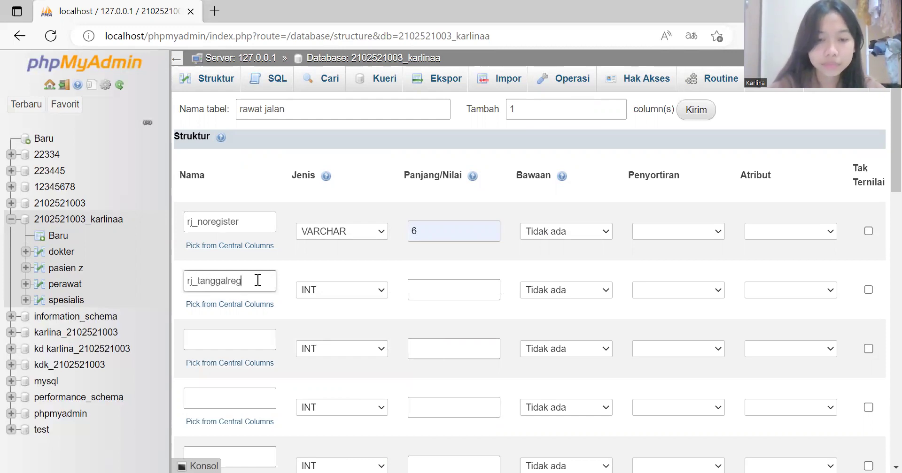
{"action": "left_click", "coordinate": [381, 290]}
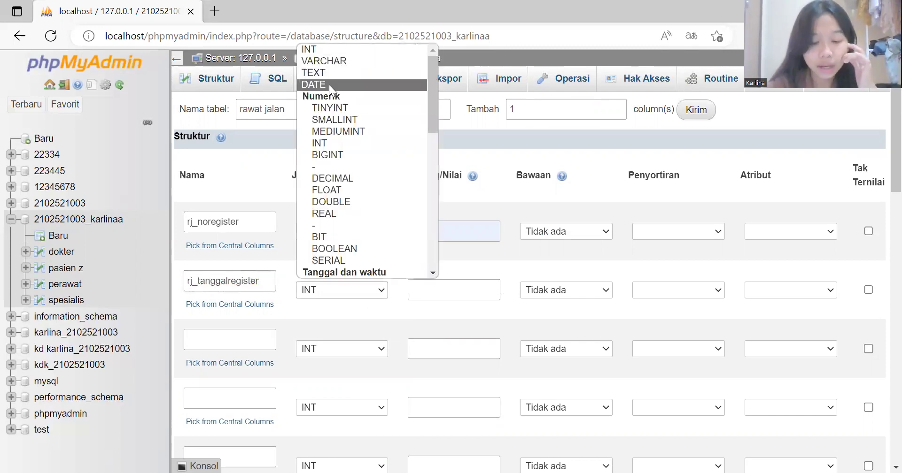
{"action": "left_click", "coordinate": [329, 85]}
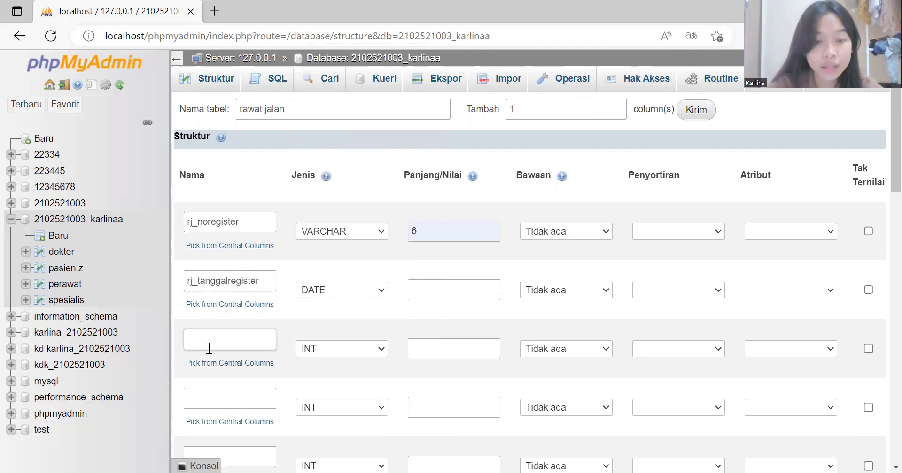
{"action": "left_click", "coordinate": [209, 348]}
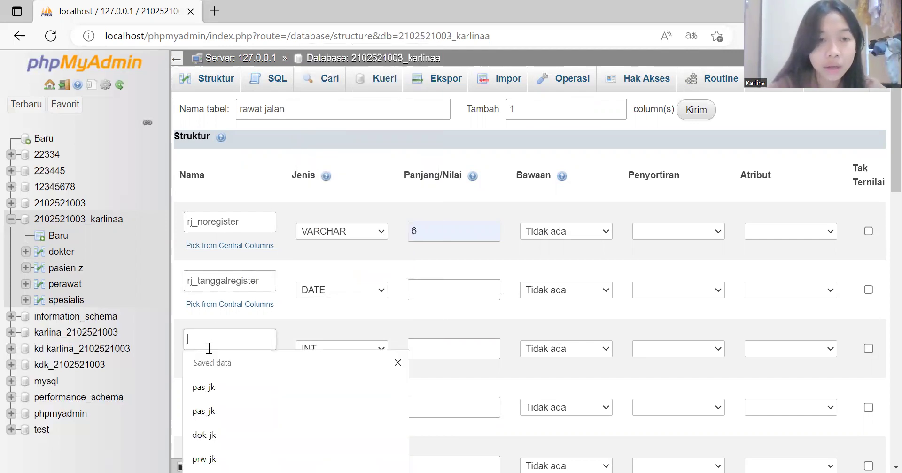
Step: Add the pas_norm and dok_id columns, each VARCHAR with length 6
{"action": "type", "text": "pas"}
{"action": "type", "text": "_p"}
{"action": "type", "text": "o"}
{"action": "type", "text": "rm"}
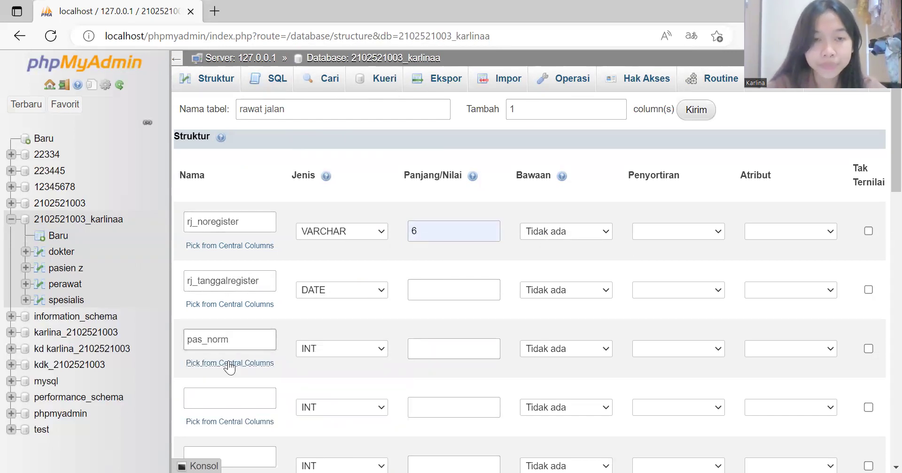
{"action": "left_click", "coordinate": [381, 354]}
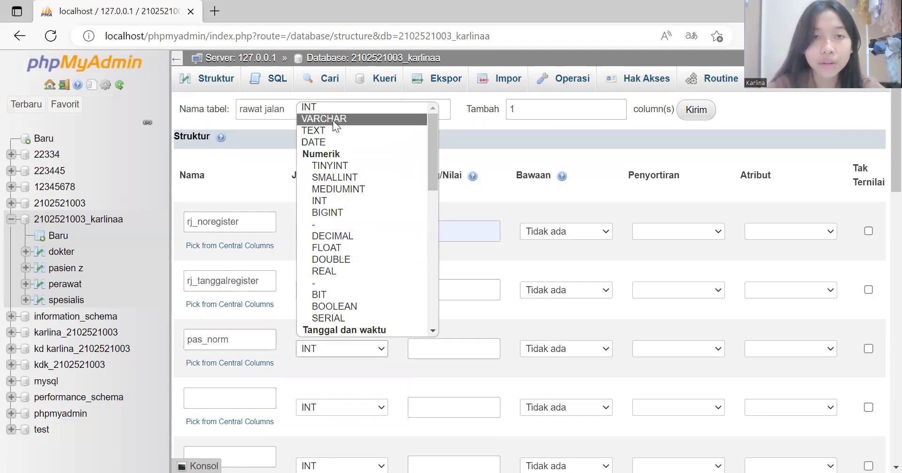
{"action": "left_click", "coordinate": [332, 120]}
{"action": "left_click", "coordinate": [412, 348]}
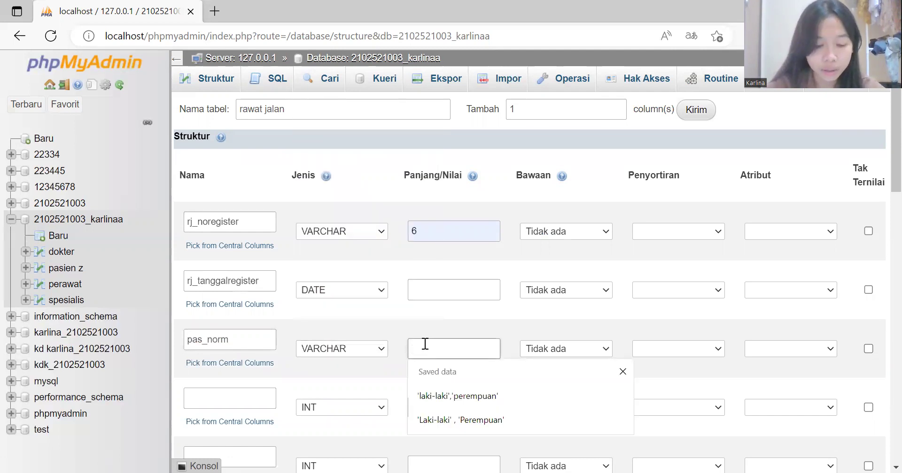
{"action": "type", "text": "6"}
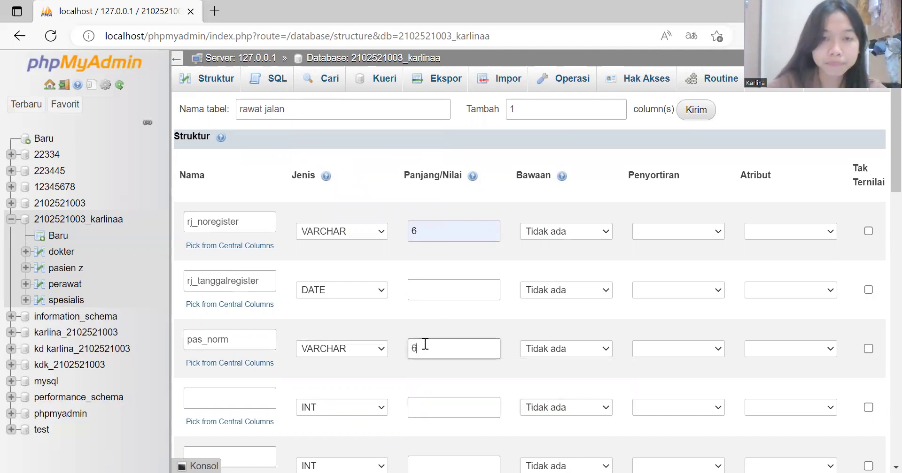
{"action": "left_click", "coordinate": [256, 398]}
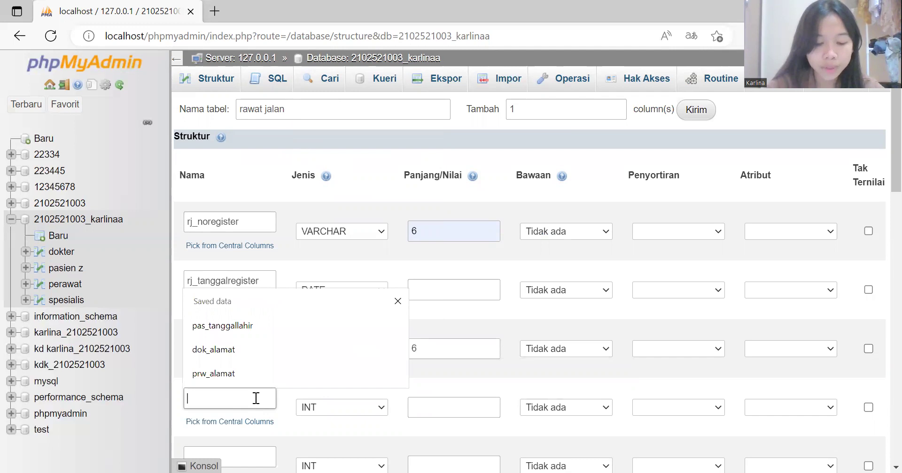
{"action": "type", "text": "dok_id"}
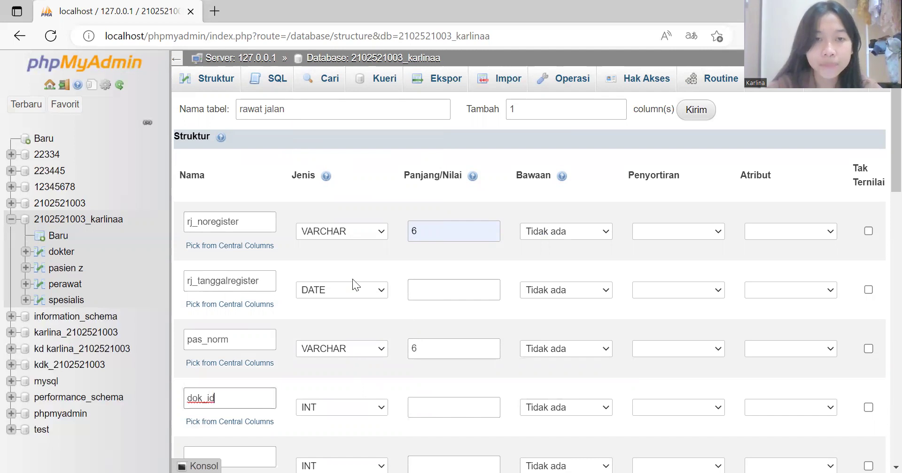
{"action": "key", "text": "Tab"}
{"action": "key", "text": "alt+Down"}
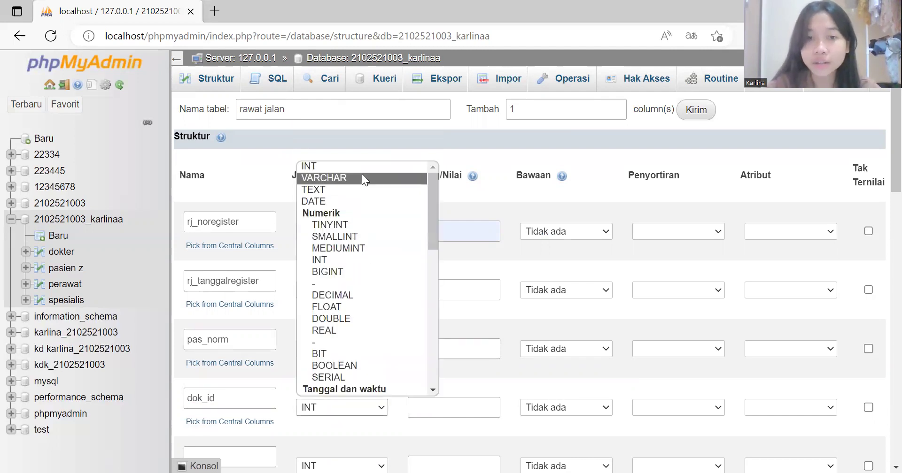
{"action": "left_click", "coordinate": [362, 178]}
{"action": "left_click", "coordinate": [429, 406]}
{"action": "type", "text": "6"}
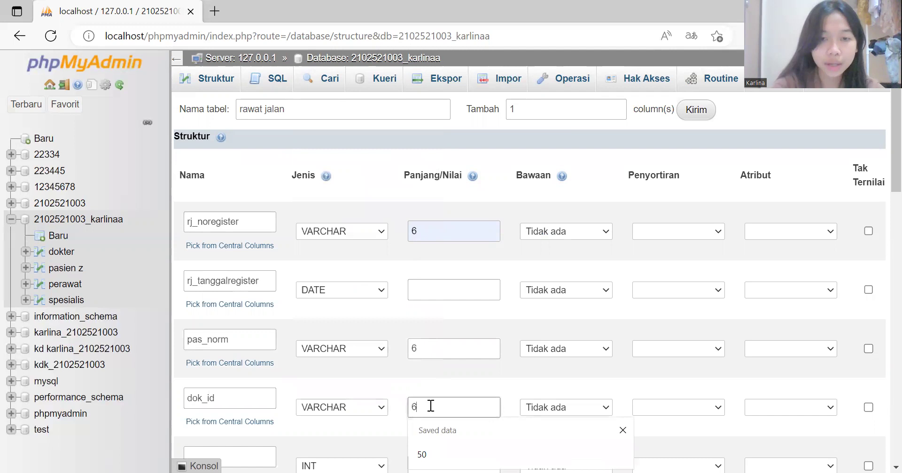
Step: Add the prw_id column as VARCHAR with length 6
{"action": "scroll", "coordinate": [430, 406], "scroll_direction": "down", "scroll_amount": 3}
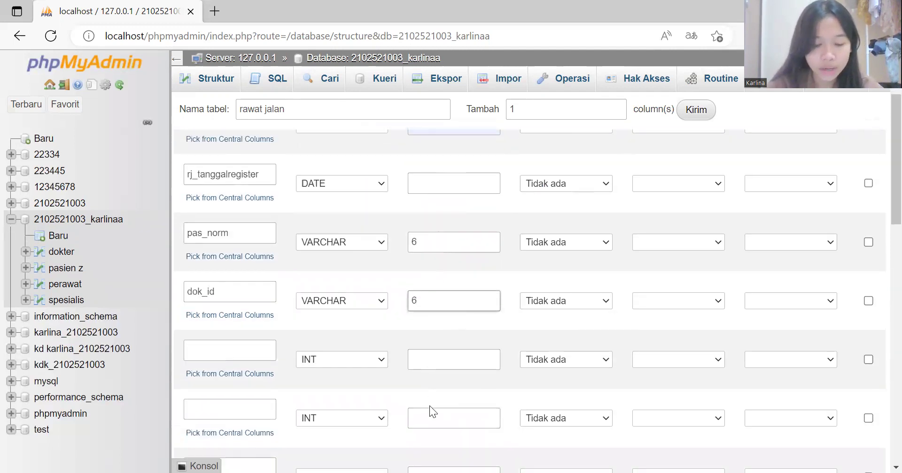
{"action": "left_click", "coordinate": [223, 312]}
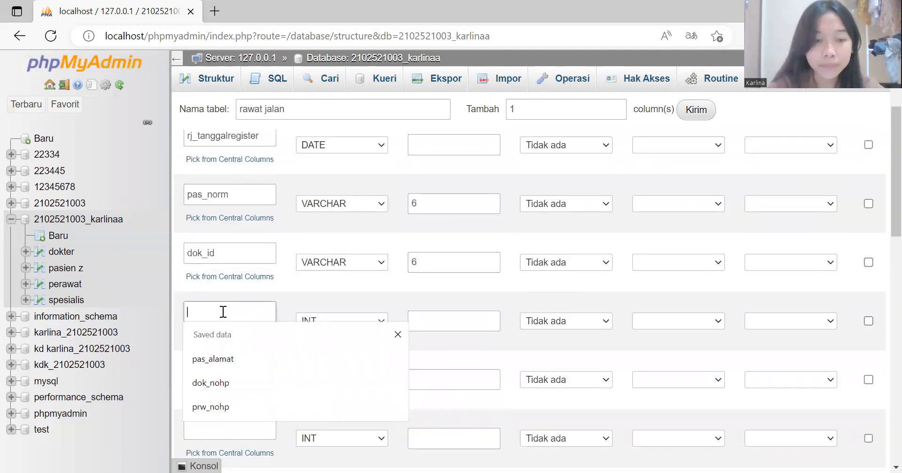
{"action": "type", "text": "prw_"}
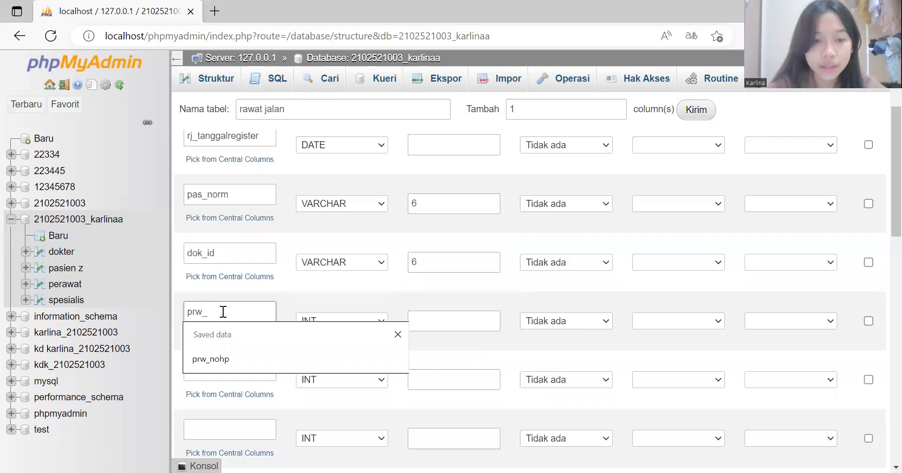
{"action": "type", "text": "id"}
{"action": "left_click", "coordinate": [377, 323]}
{"action": "left_click", "coordinate": [363, 92]}
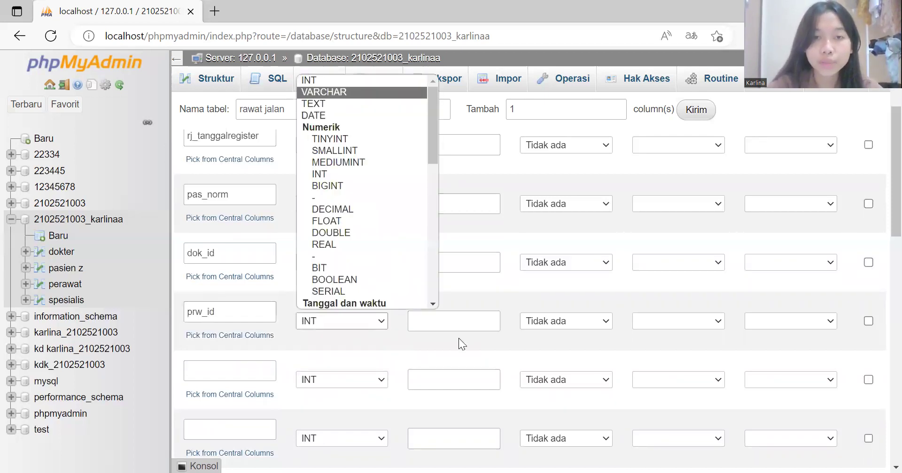
{"action": "left_click", "coordinate": [454, 321]}
{"action": "type", "text": "6"}
{"action": "left_click", "coordinate": [268, 369]}
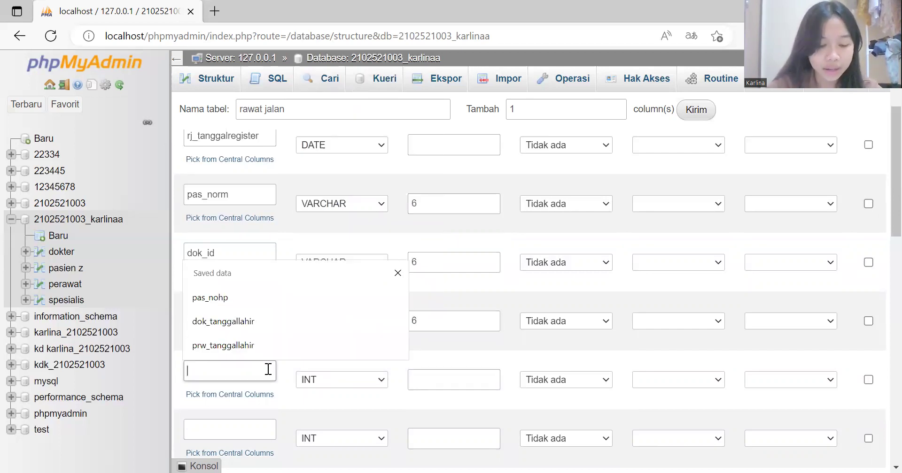
Step: Add the rj_keluhan column as TEXT with length 500
{"action": "type", "text": "rj"}
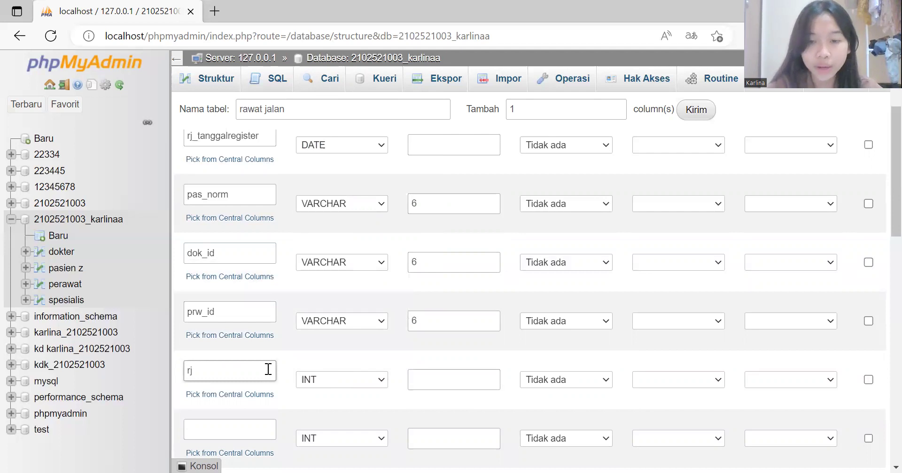
{"action": "type", "text": "_keluhan"}
{"action": "key", "text": "Tab"}
{"action": "left_click", "coordinate": [381, 383]}
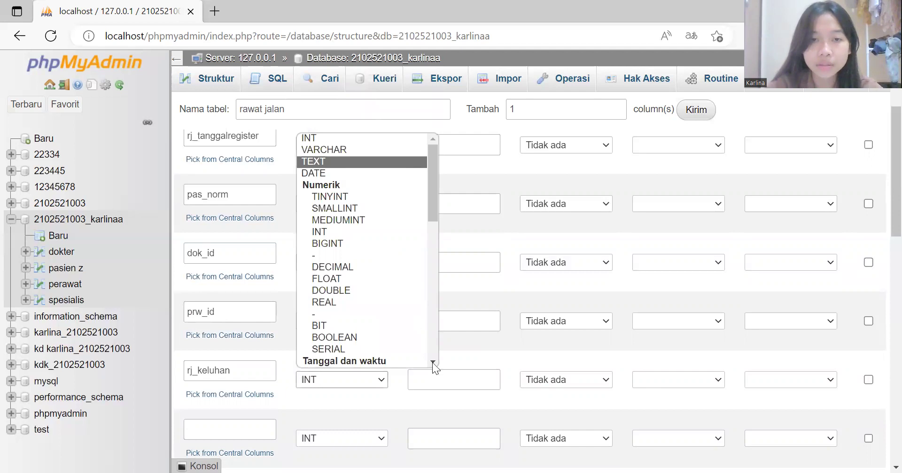
{"action": "left_click", "coordinate": [333, 167]}
{"action": "left_click", "coordinate": [435, 379]}
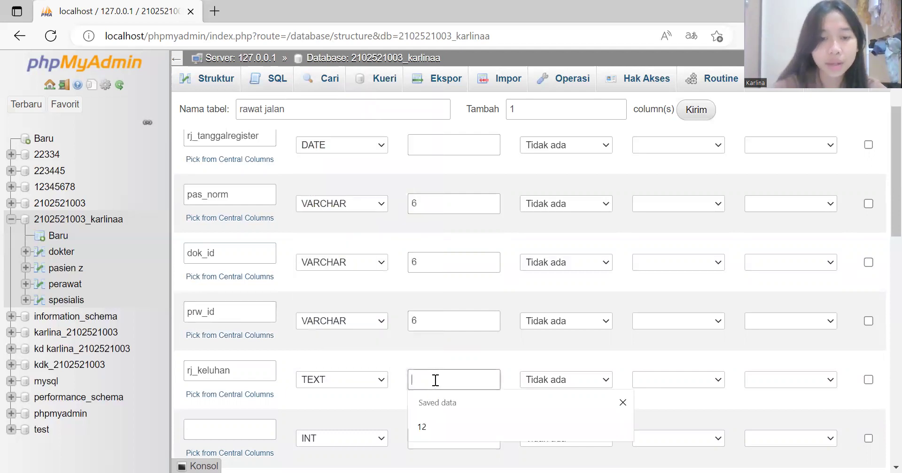
{"action": "type", "text": "5"}
{"action": "type", "text": "oo"}
{"action": "key", "text": "BackSpace"}
{"action": "key", "text": "BackSpace"}
{"action": "type", "text": "00"}
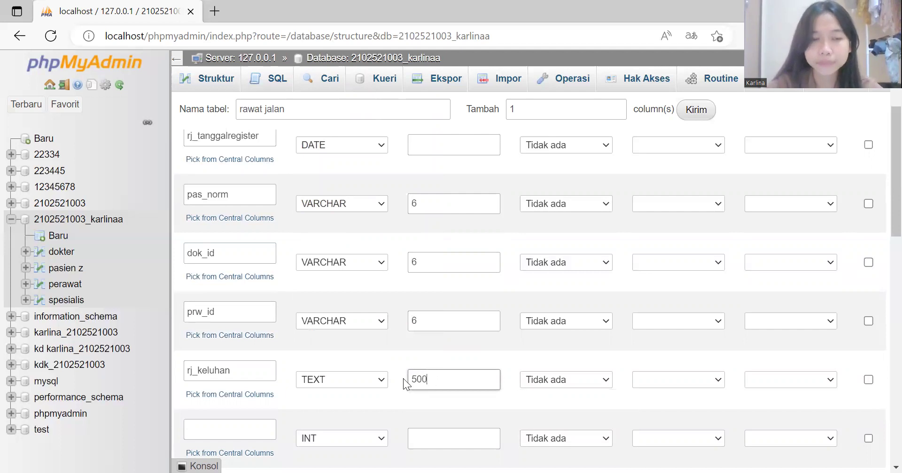
Step: Add the rj_diagnosa column as TEXT with length 500
{"action": "left_click", "coordinate": [245, 423]}
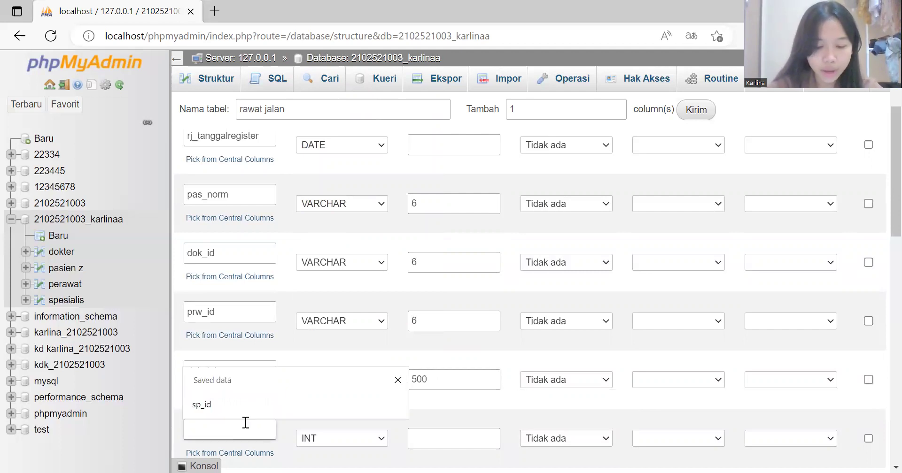
{"action": "type", "text": "rj_diagnosa"}
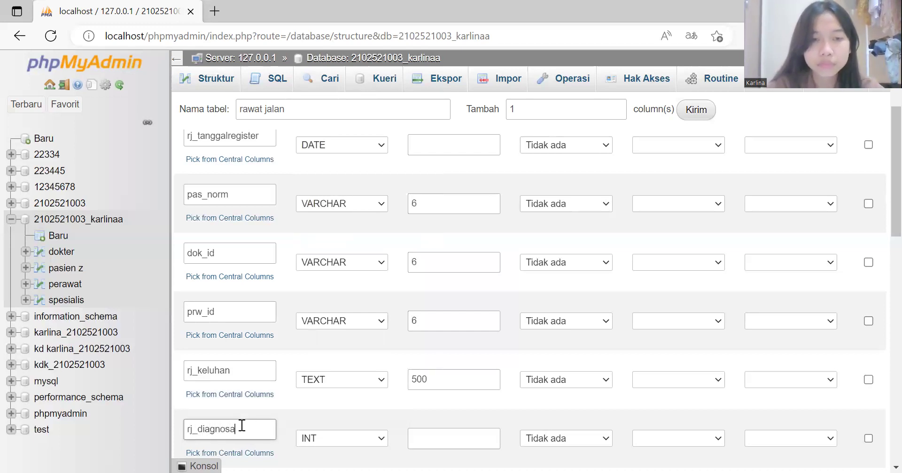
{"action": "left_click", "coordinate": [383, 441]}
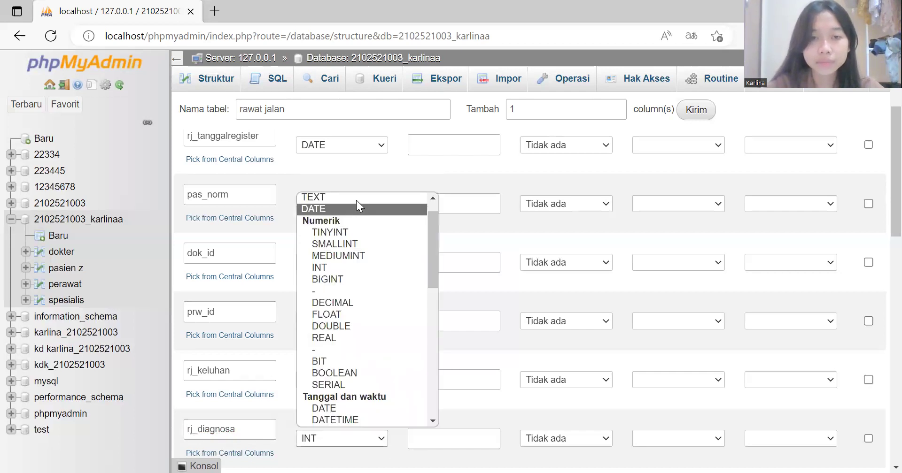
{"action": "key", "text": "Up"}
{"action": "key", "text": "Return"}
{"action": "left_click", "coordinate": [425, 447]}
{"action": "type", "text": "500"}
{"action": "scroll", "coordinate": [434, 422], "scroll_direction": "down", "scroll_amount": 4}
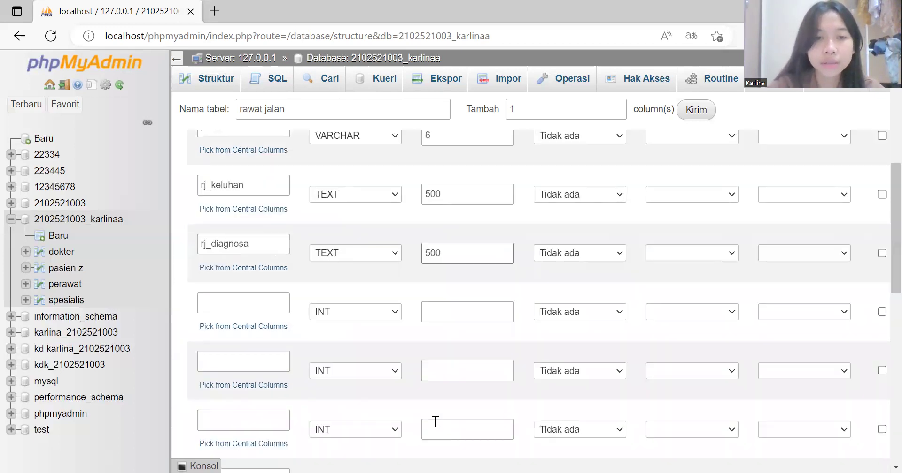
{"action": "left_click", "coordinate": [258, 300]}
{"action": "type", "text": "r"}
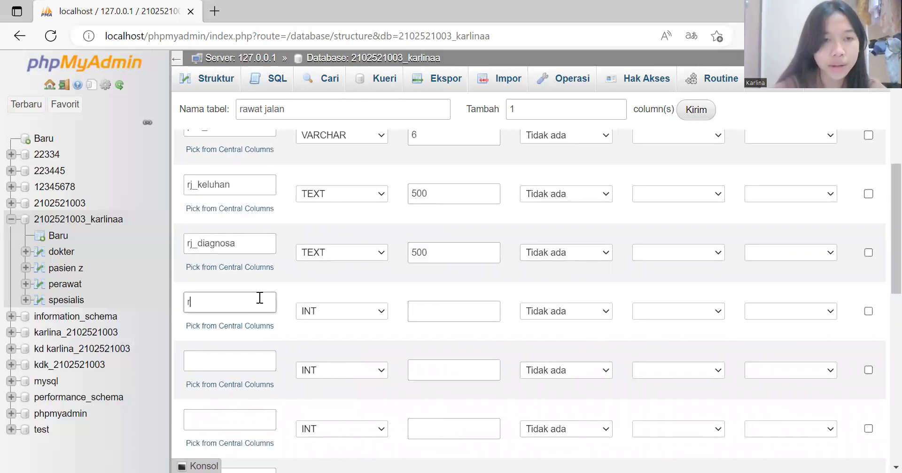
{"action": "type", "text": "j"}
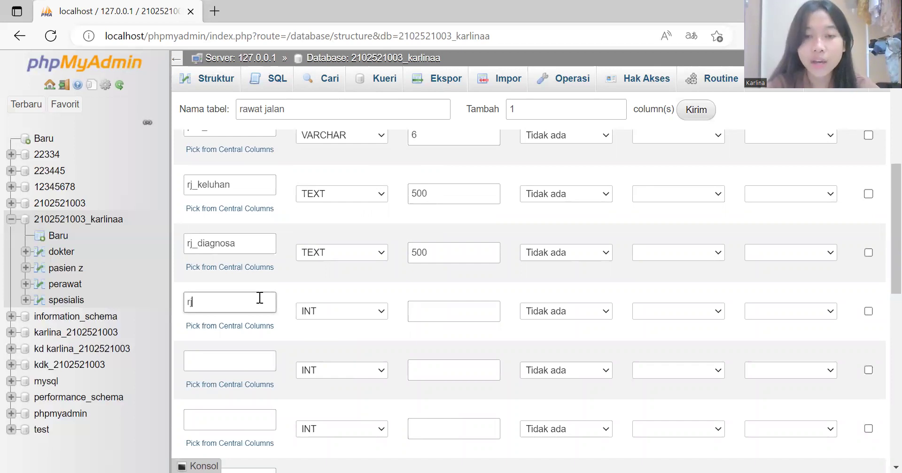
{"action": "type", "text": "_s"}
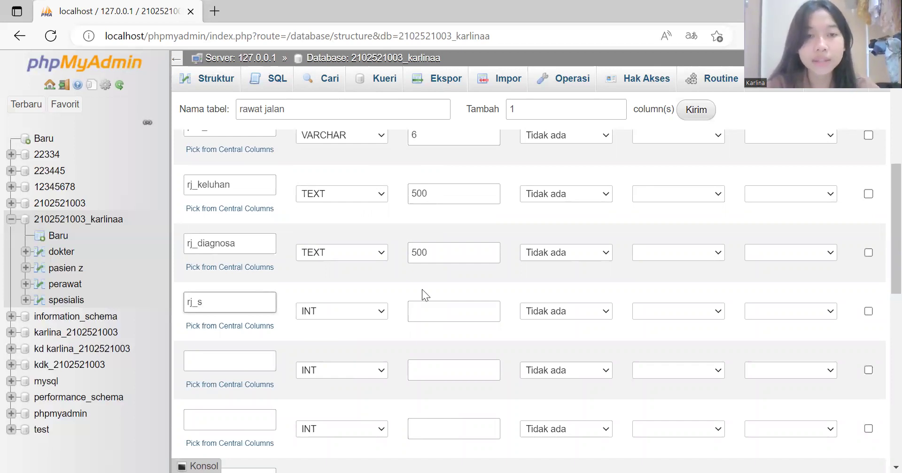
Step: Set the rj_s column to TEXT with length 500
{"action": "left_click", "coordinate": [382, 311]}
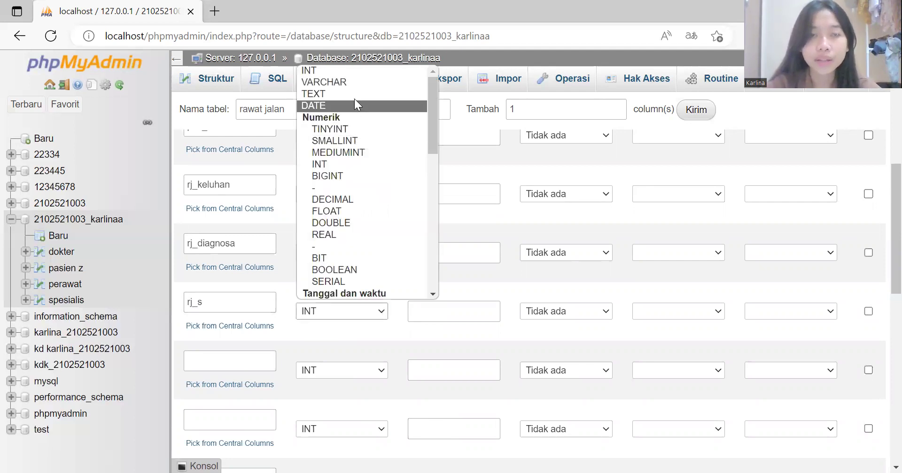
{"action": "key", "text": "Up"}
{"action": "key", "text": "Return"}
{"action": "left_click", "coordinate": [438, 312]}
{"action": "type", "text": "500"}
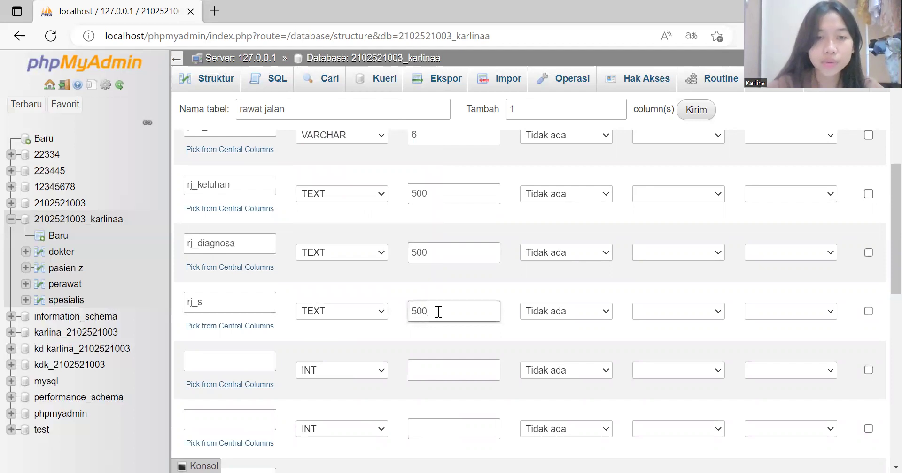
Step: Add the rj_o column as TEXT with length 500, correcting its name from rj_a
{"action": "left_click", "coordinate": [246, 365]}
{"action": "type", "text": "rj_a"}
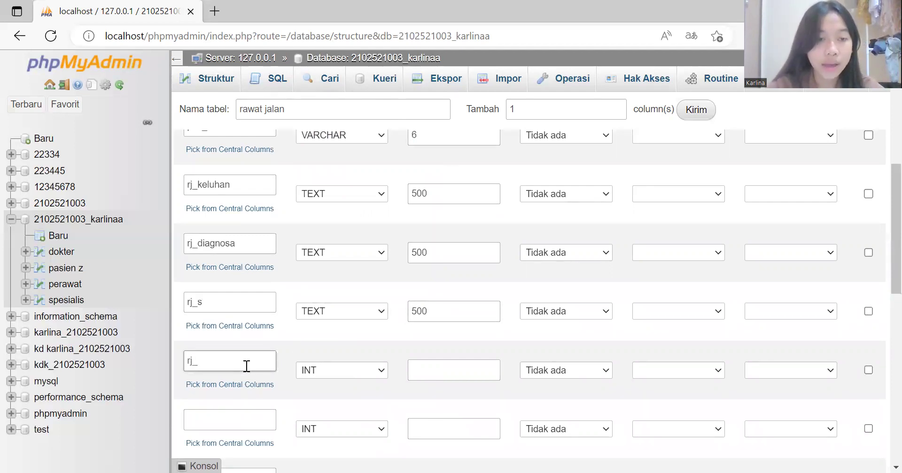
{"action": "left_click", "coordinate": [379, 370]}
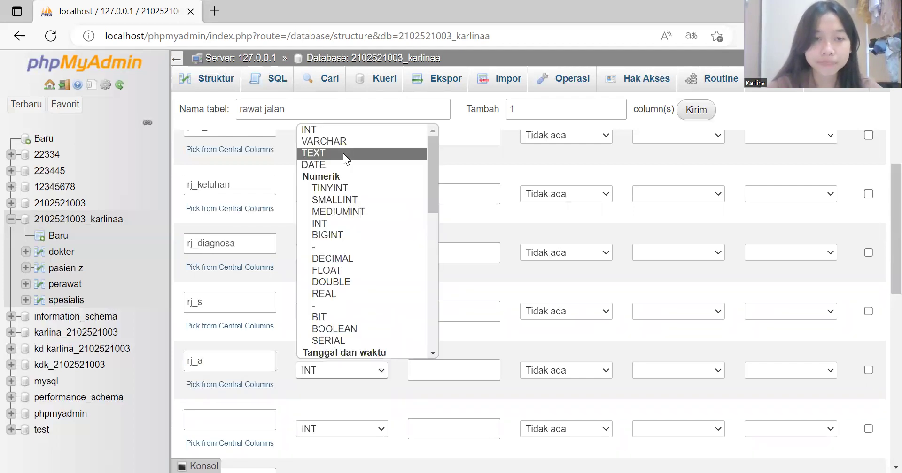
{"action": "key", "text": "Return"}
{"action": "left_click", "coordinate": [435, 370]}
{"action": "type", "text": "500"}
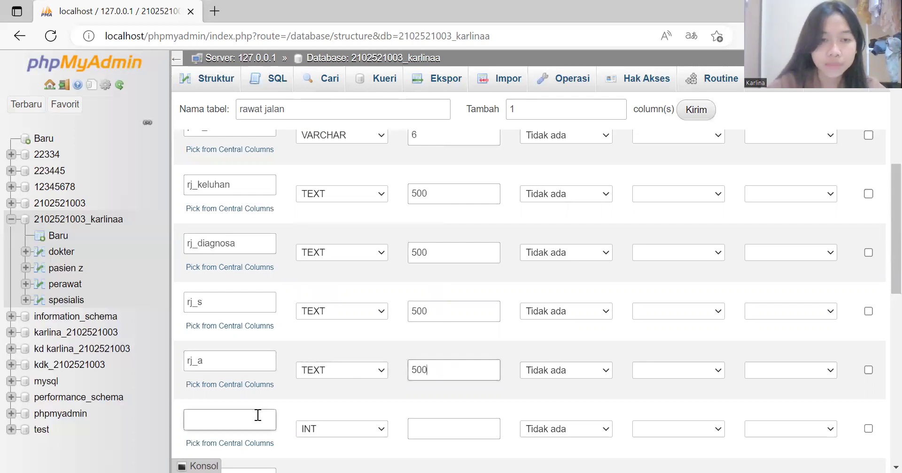
{"action": "left_click", "coordinate": [258, 415]}
{"action": "type", "text": "rj_"}
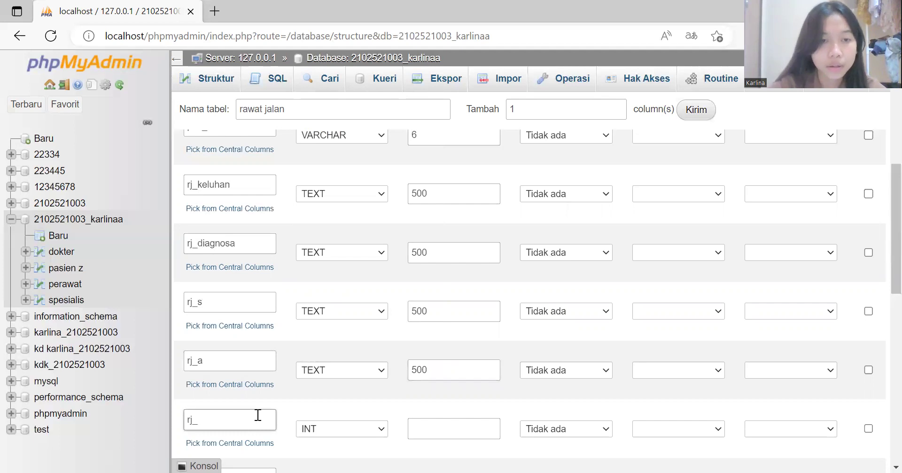
{"action": "left_click", "coordinate": [213, 363]}
{"action": "key", "text": "BackSpace"}
{"action": "type", "text": "0"}
{"action": "key", "text": "BackSpace"}
{"action": "type", "text": "o"}
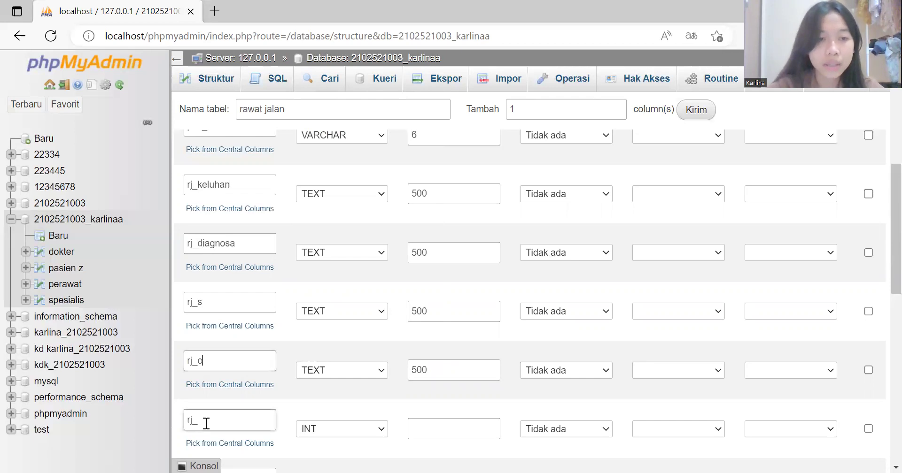
Step: Add the rj_a column as TEXT with length 500
{"action": "left_click", "coordinate": [206, 423]}
{"action": "type", "text": "a"}
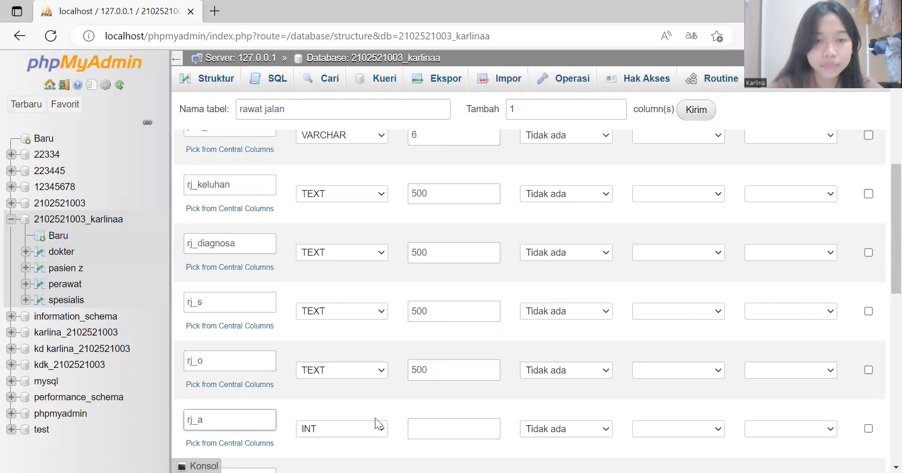
{"action": "left_click", "coordinate": [381, 428]}
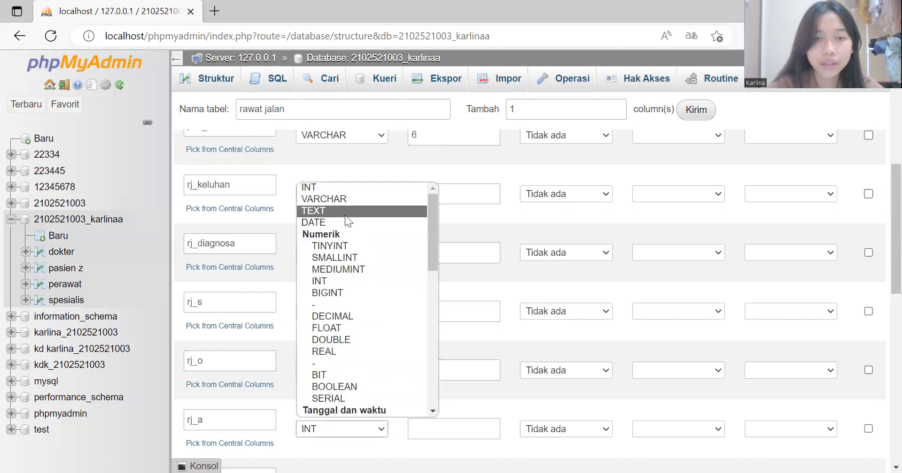
{"action": "left_click", "coordinate": [436, 423]}
{"action": "type", "text": "500"}
{"action": "scroll", "coordinate": [436, 424], "scroll_direction": "down", "scroll_amount": 3}
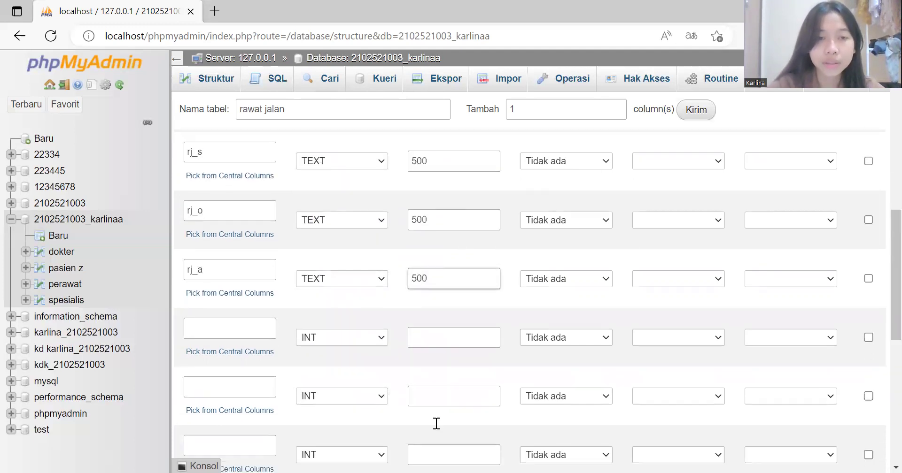
Step: Add the rj_p column as TEXT with length 500
{"action": "left_click", "coordinate": [237, 329]}
{"action": "type", "text": "rj_p"}
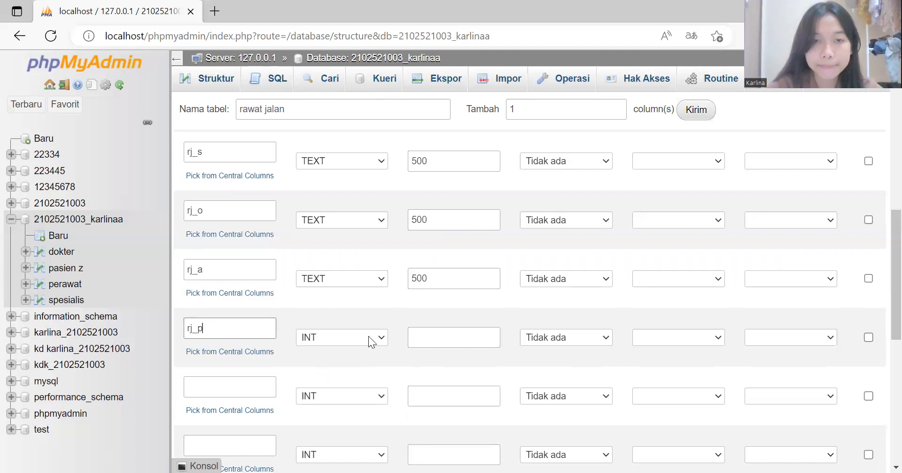
{"action": "left_click", "coordinate": [381, 339]}
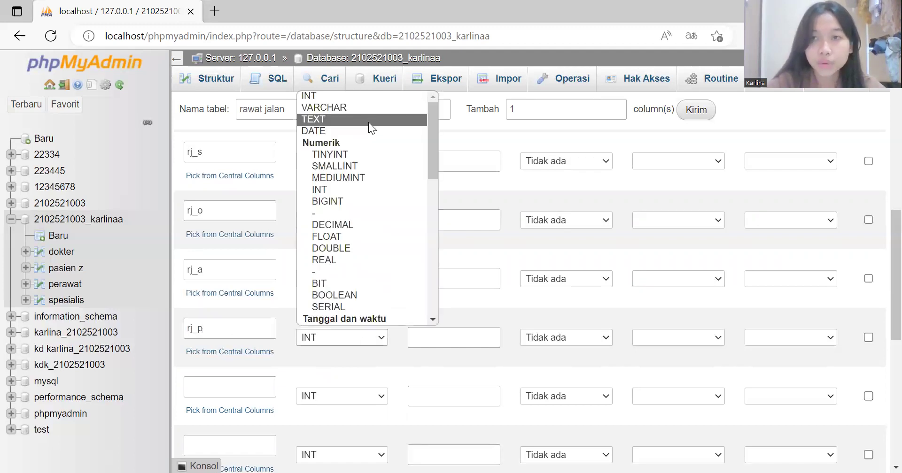
{"action": "left_click", "coordinate": [368, 122]}
{"action": "left_click", "coordinate": [433, 338]}
{"action": "type", "text": "5"}
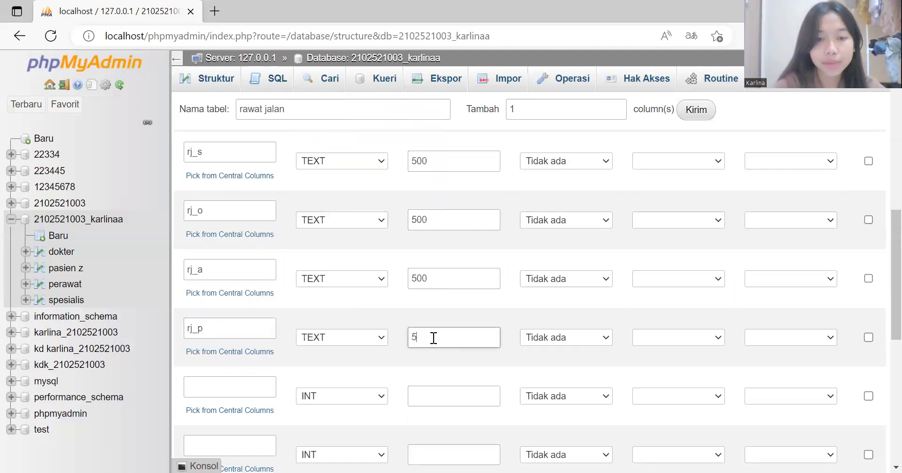
{"action": "type", "text": "00"}
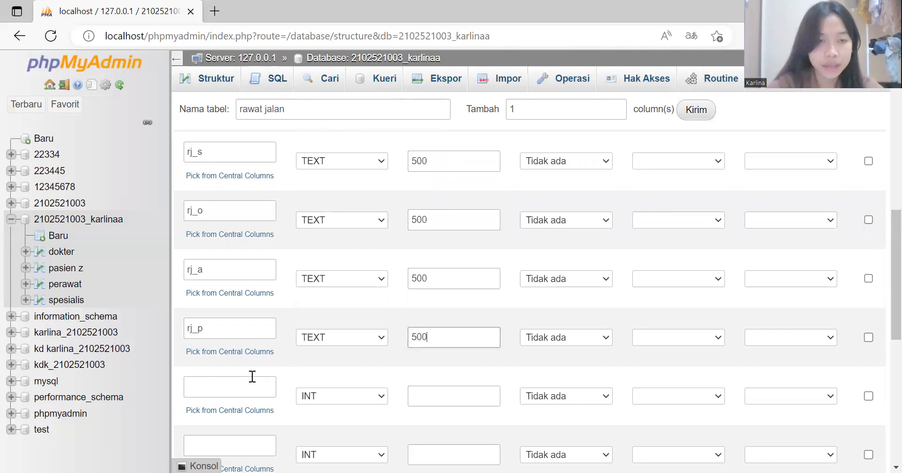
Step: Add the rj_beratbadan column as INT with length 3
{"action": "left_click", "coordinate": [251, 378]}
{"action": "type", "text": "rj_beratbadan"}
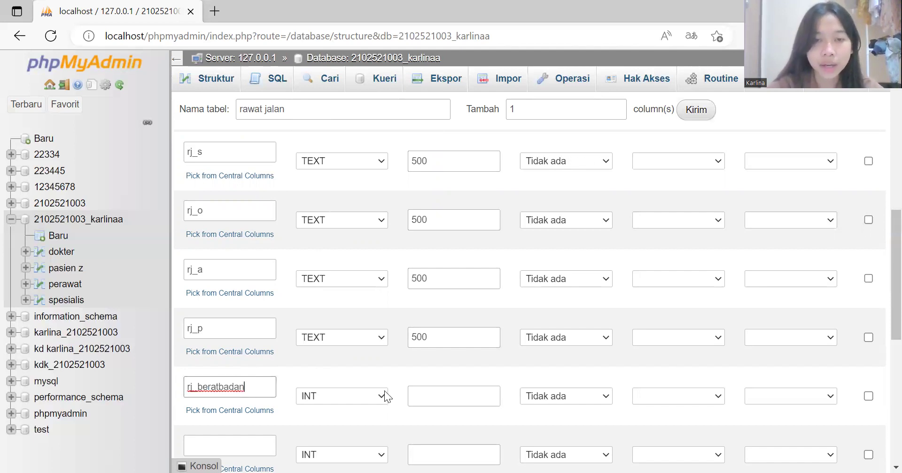
{"action": "left_click", "coordinate": [384, 396]}
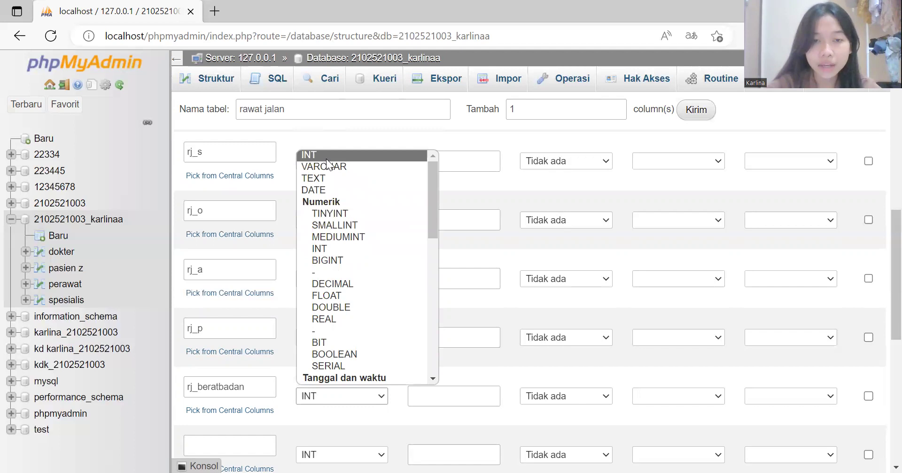
{"action": "left_click", "coordinate": [416, 395]}
{"action": "type", "text": "3"}
{"action": "scroll", "coordinate": [416, 396], "scroll_direction": "down", "scroll_amount": 2}
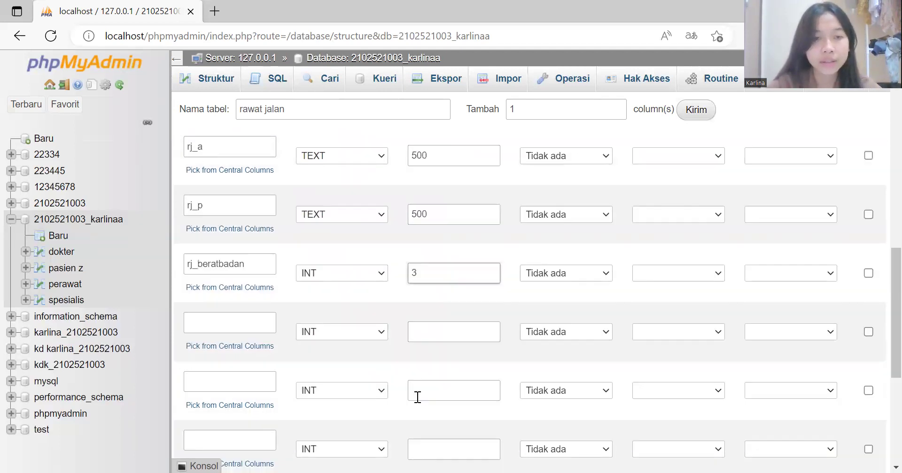
Step: Add rj_tensi as INT length 7 and rj_panas tubuh as INT length 4
{"action": "left_click", "coordinate": [224, 320]}
{"action": "type", "text": "rj_"}
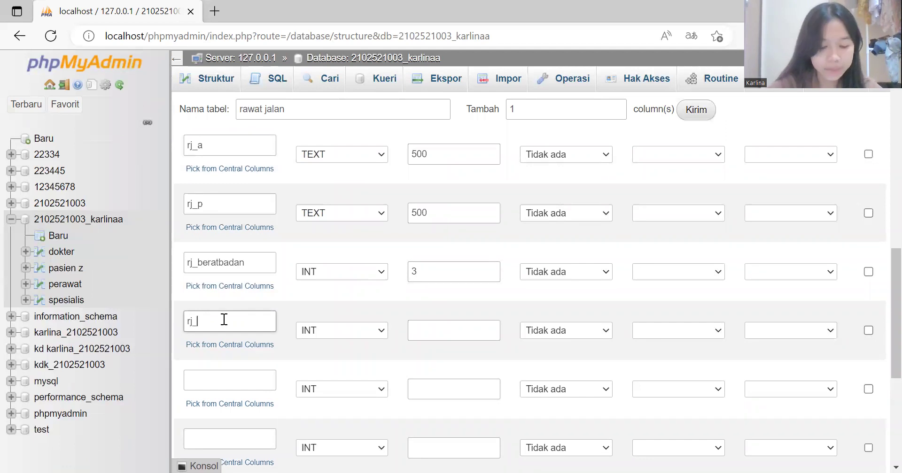
{"action": "type", "text": "tensi"}
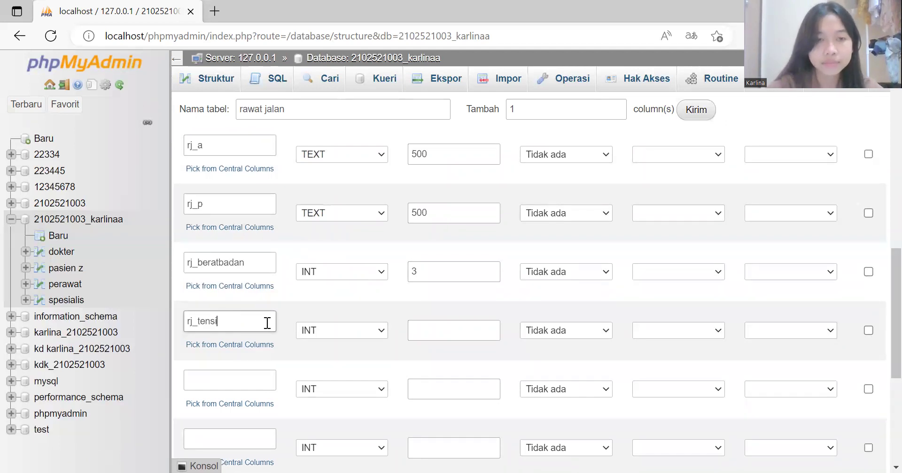
{"action": "left_click", "coordinate": [420, 331]}
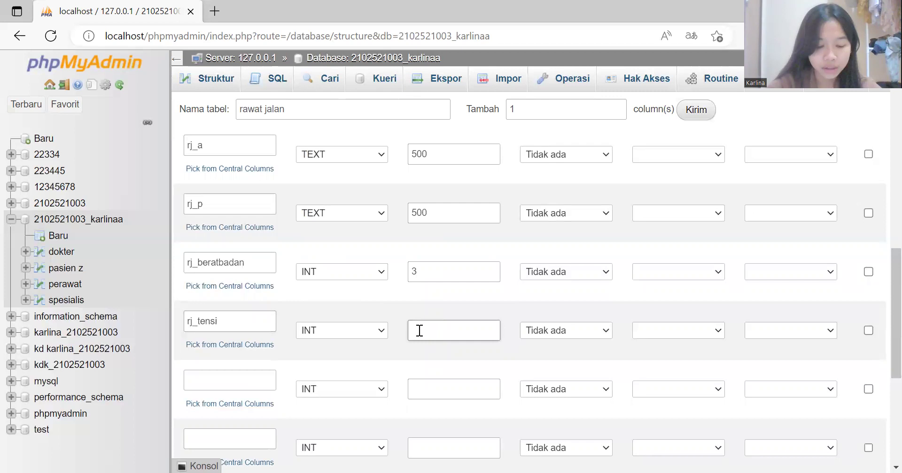
{"action": "type", "text": "7"}
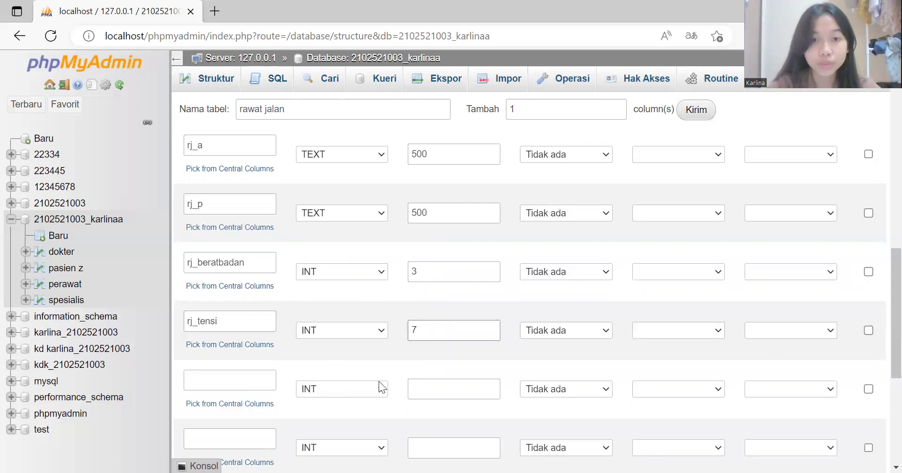
{"action": "left_click", "coordinate": [220, 381]}
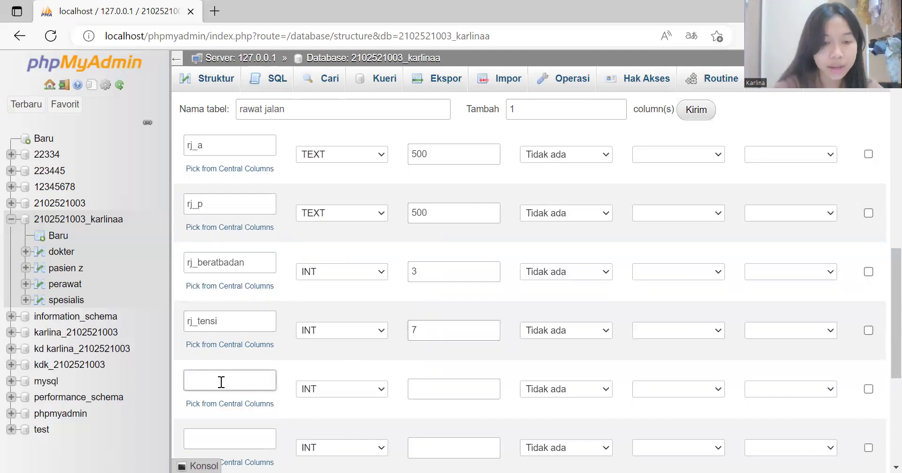
{"action": "type", "text": "rj_panas tubuh"}
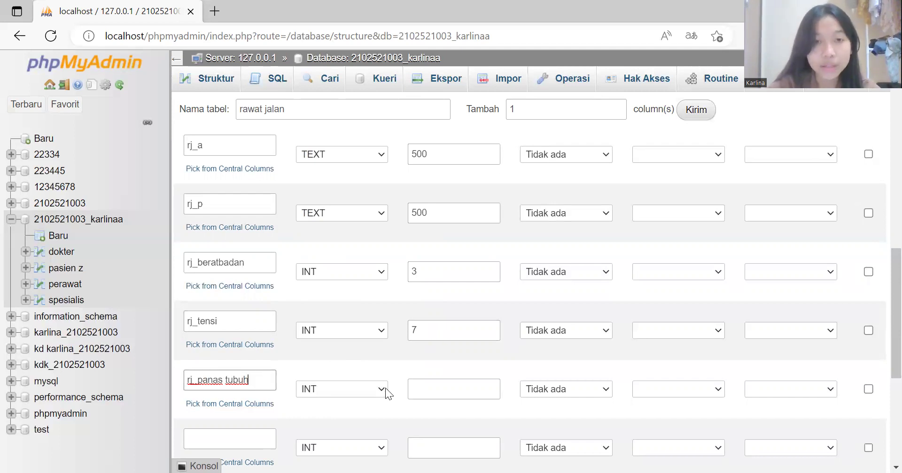
{"action": "left_click", "coordinate": [385, 388]}
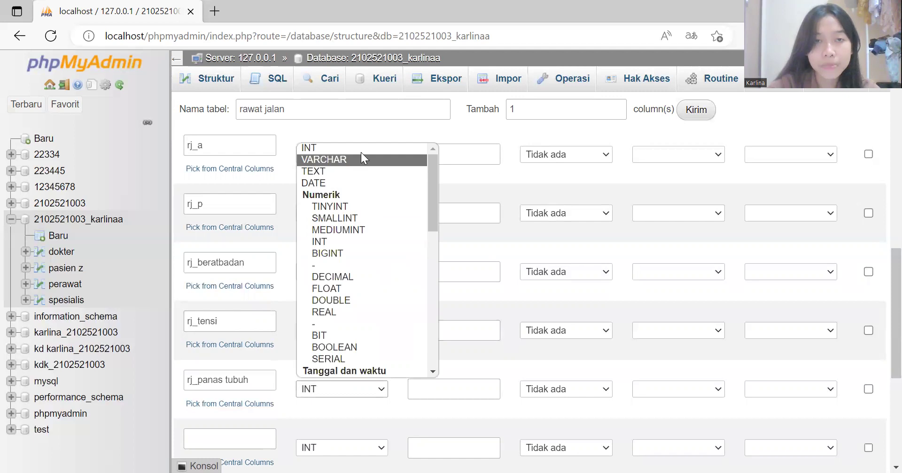
{"action": "left_click", "coordinate": [424, 394]}
{"action": "type", "text": "4"}
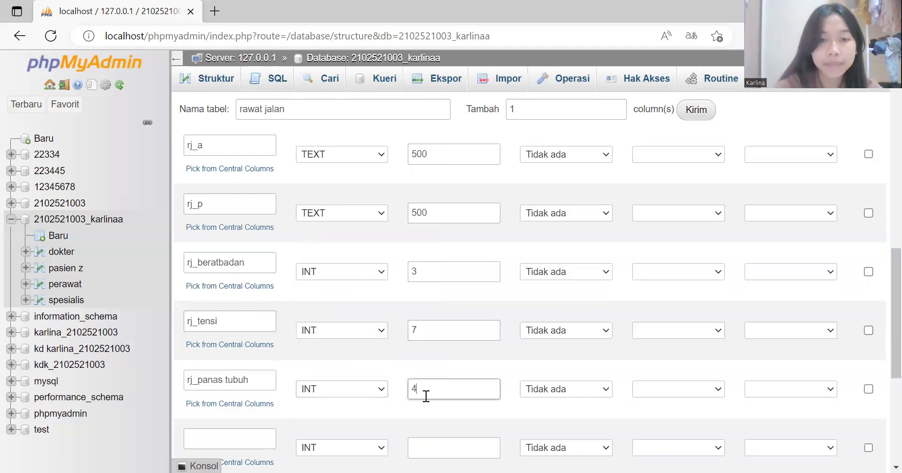
{"action": "scroll", "coordinate": [425, 396], "scroll_direction": "down", "scroll_amount": 4}
Step: Add the rj_alergi column as TEXT with length 500
{"action": "left_click", "coordinate": [253, 250]}
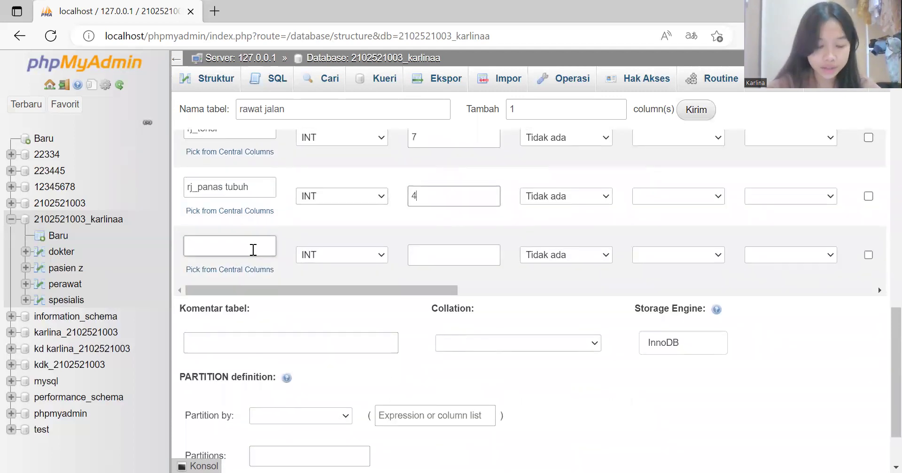
{"action": "type", "text": "rj_alergi"}
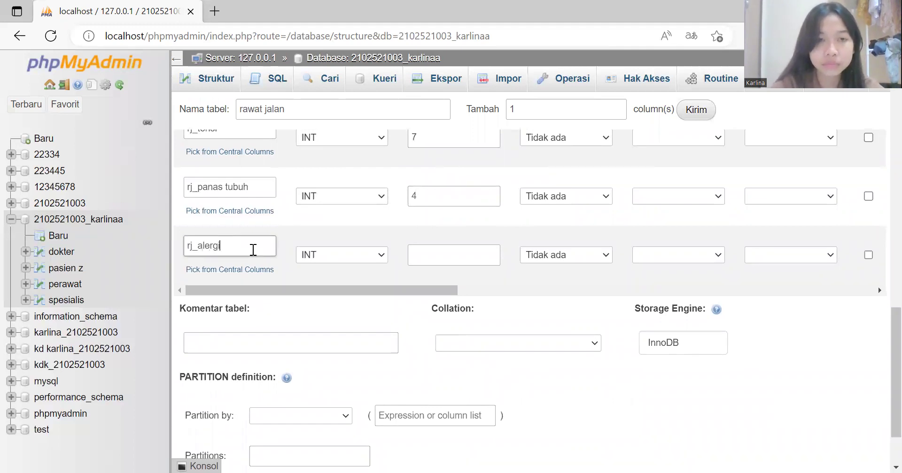
{"action": "left_click", "coordinate": [383, 256]}
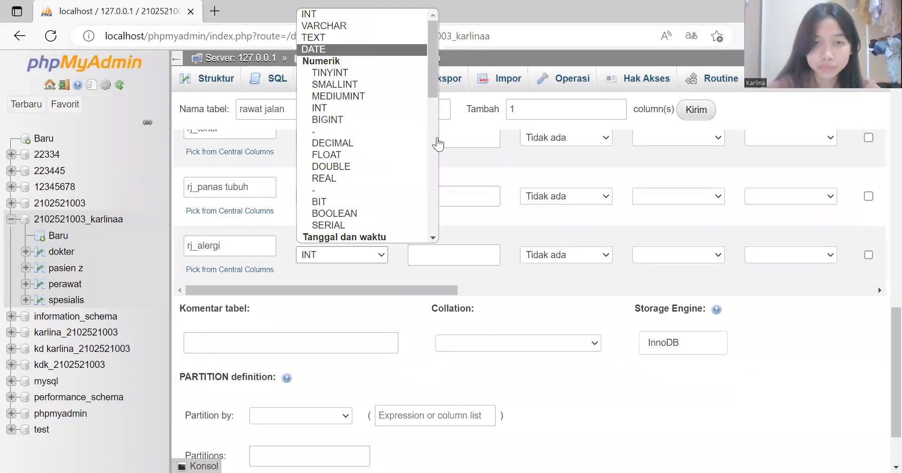
{"action": "key", "text": "Up"}
{"action": "left_click", "coordinate": [444, 258]}
{"action": "type", "text": "500"}
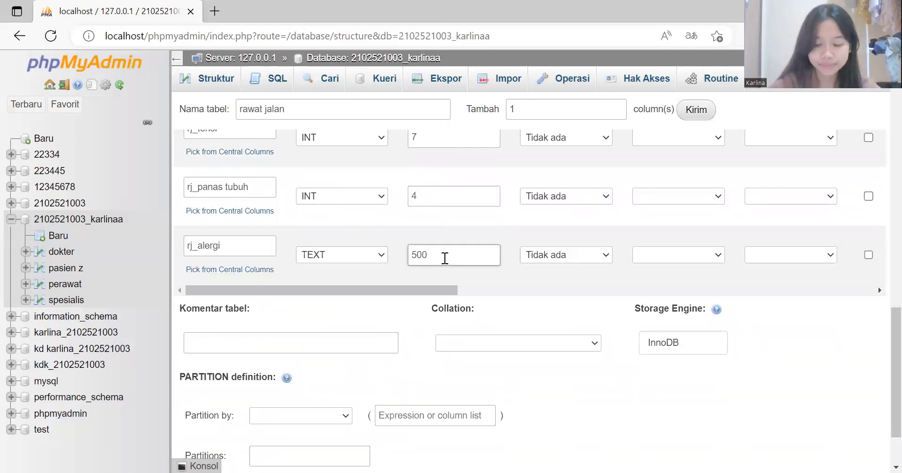
Step: Save the table definition and dismiss the resulting #1064 SQL syntax error
{"action": "scroll", "coordinate": [445, 258], "scroll_direction": "down", "scroll_amount": 3}
{"action": "left_click", "coordinate": [283, 418]}
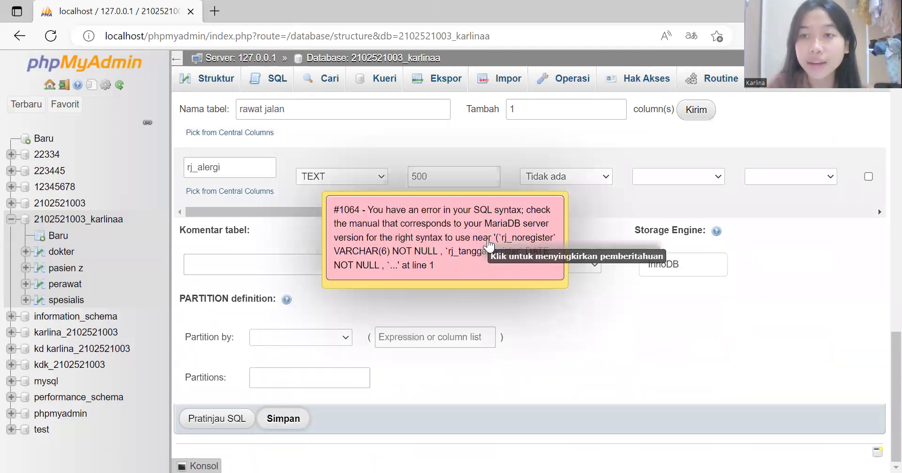
{"action": "left_click", "coordinate": [488, 244]}
Step: Review the column names from rj_noregister down through rj_s
{"action": "scroll", "coordinate": [491, 243], "scroll_direction": "up", "scroll_amount": 20}
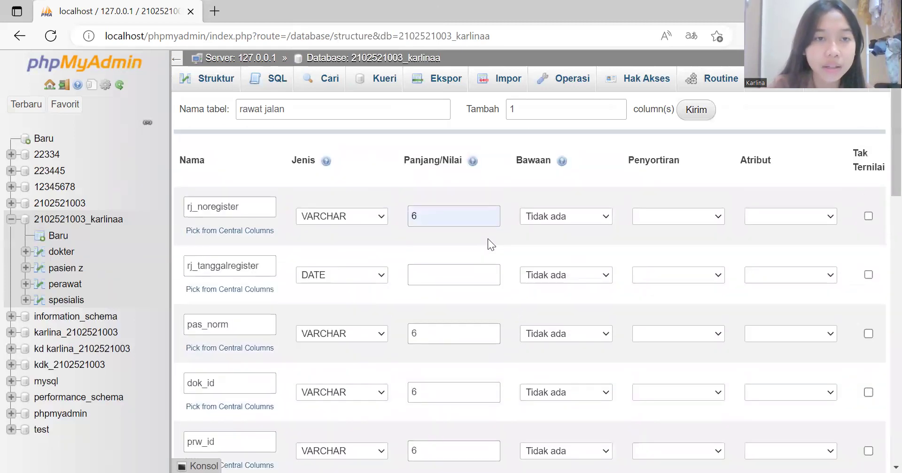
{"action": "scroll", "coordinate": [488, 238], "scroll_direction": "right", "scroll_amount": 2}
{"action": "scroll", "coordinate": [487, 238], "scroll_direction": "left", "scroll_amount": 2}
{"action": "left_click", "coordinate": [268, 207]}
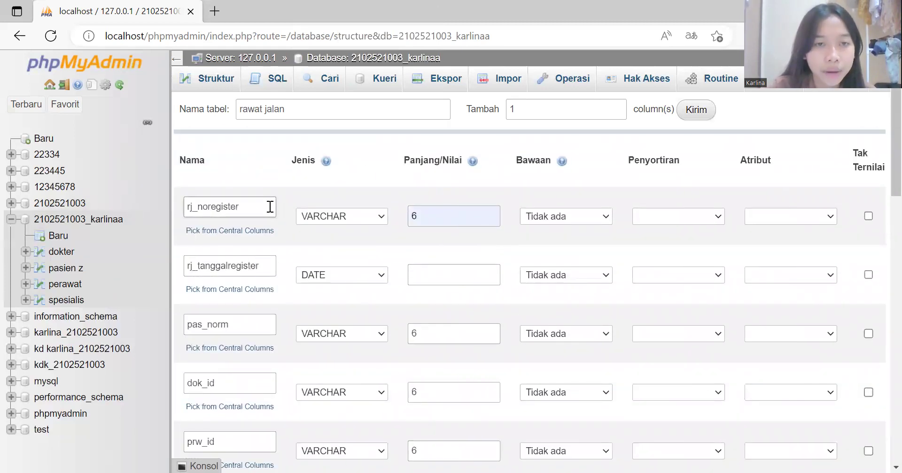
{"action": "left_click", "coordinate": [249, 327]}
{"action": "left_click", "coordinate": [242, 386]}
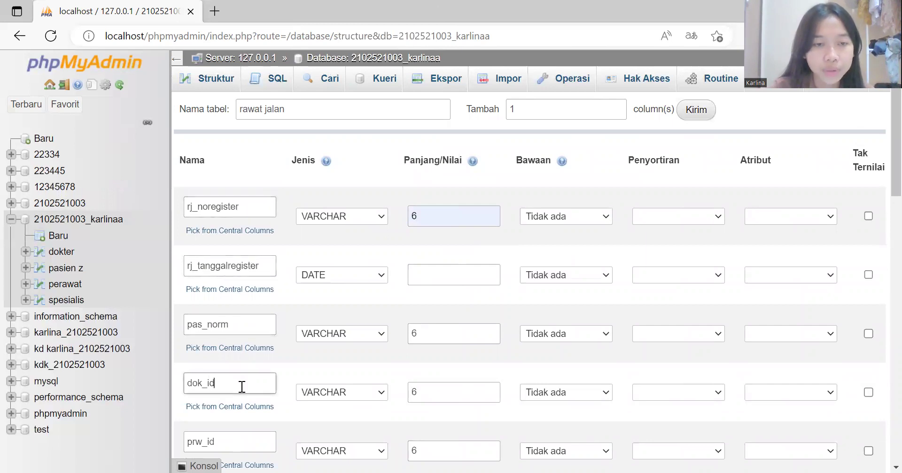
{"action": "scroll", "coordinate": [242, 386], "scroll_direction": "down", "scroll_amount": 3}
{"action": "left_click", "coordinate": [244, 346]}
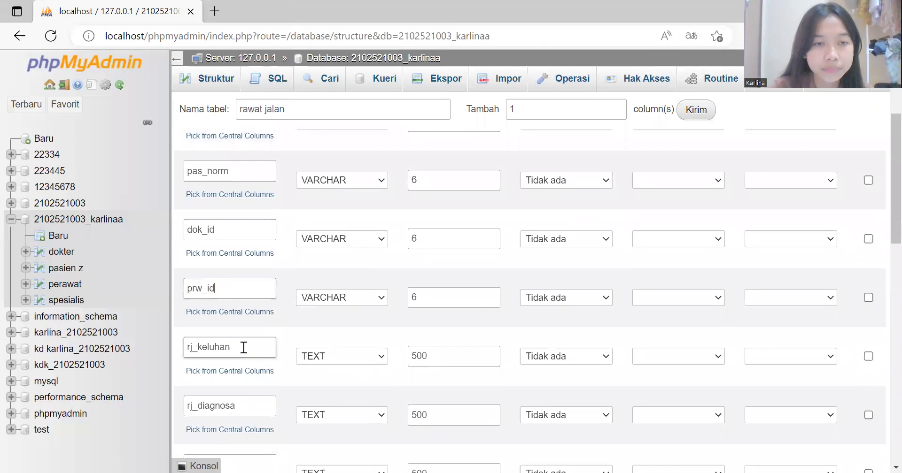
{"action": "left_click", "coordinate": [252, 408]}
{"action": "scroll", "coordinate": [251, 407], "scroll_direction": "down", "scroll_amount": 2}
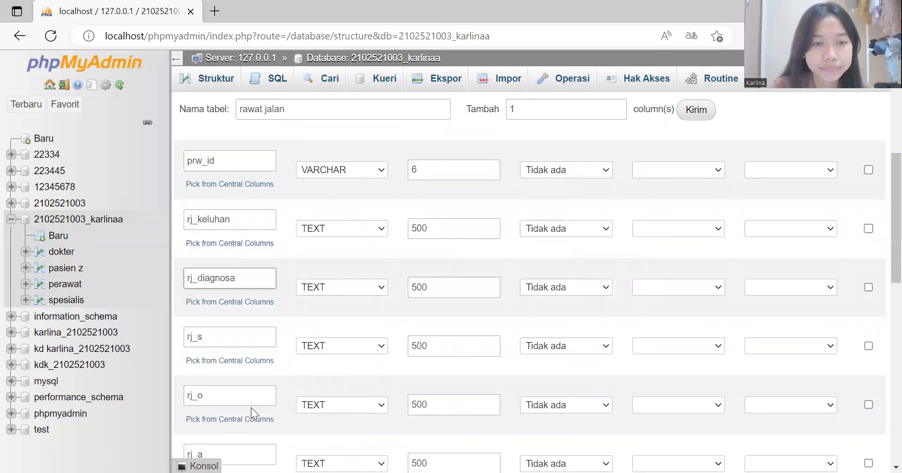
{"action": "left_click", "coordinate": [250, 342]}
{"action": "scroll", "coordinate": [251, 342], "scroll_direction": "down", "scroll_amount": 2}
{"action": "scroll", "coordinate": [250, 342], "scroll_direction": "down", "scroll_amount": 2}
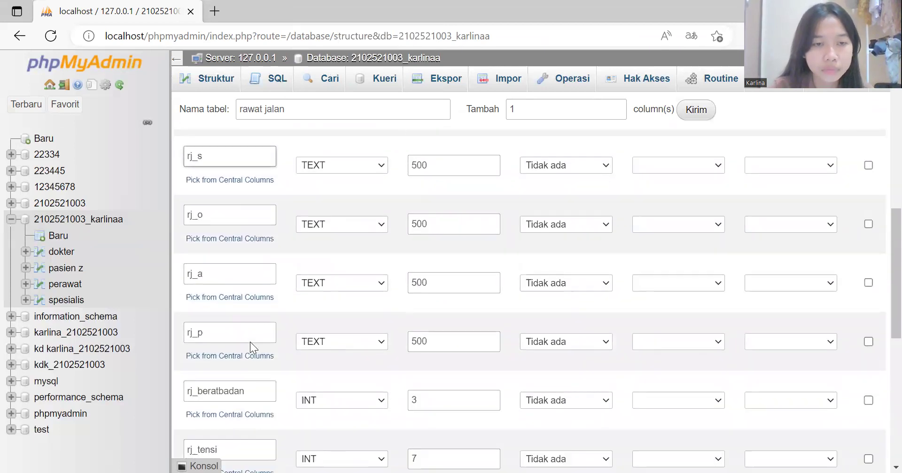
{"action": "scroll", "coordinate": [250, 339], "scroll_direction": "up", "scroll_amount": 9}
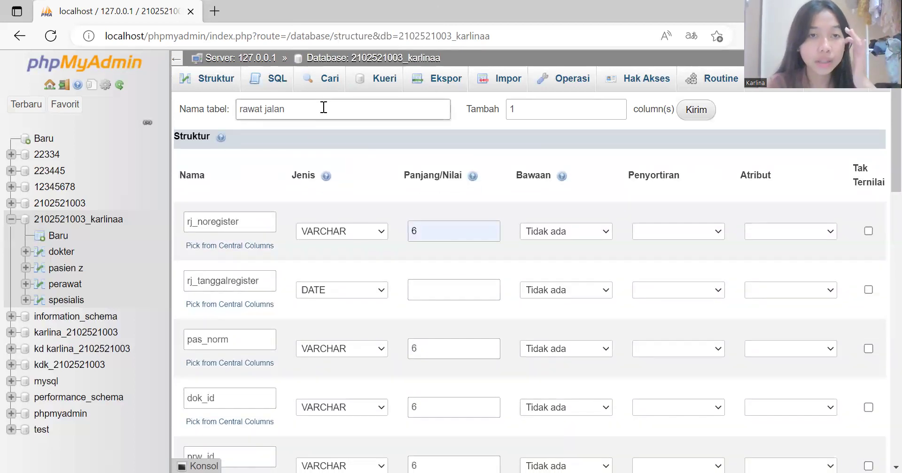
Step: Rename the table to 'rawat jalan px' and save it again
{"action": "type", "text": "px"}
{"action": "scroll", "coordinate": [339, 253], "scroll_direction": "down", "scroll_amount": 10}
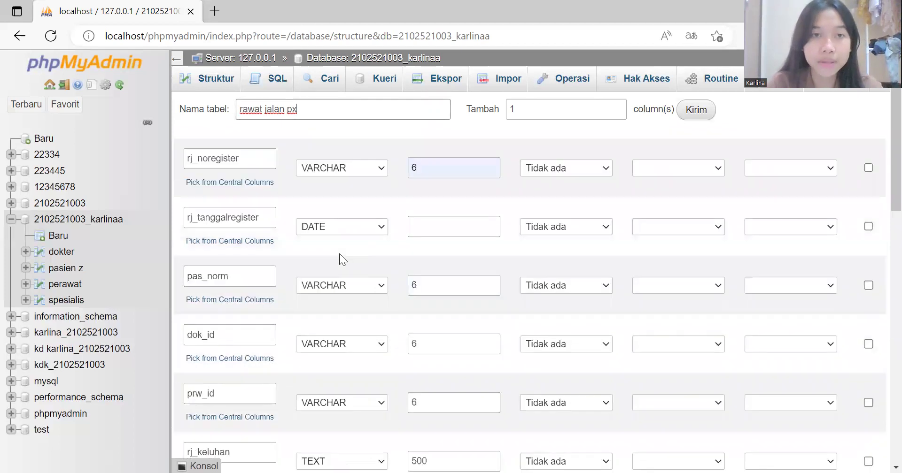
{"action": "scroll", "coordinate": [339, 253], "scroll_direction": "down", "scroll_amount": 5}
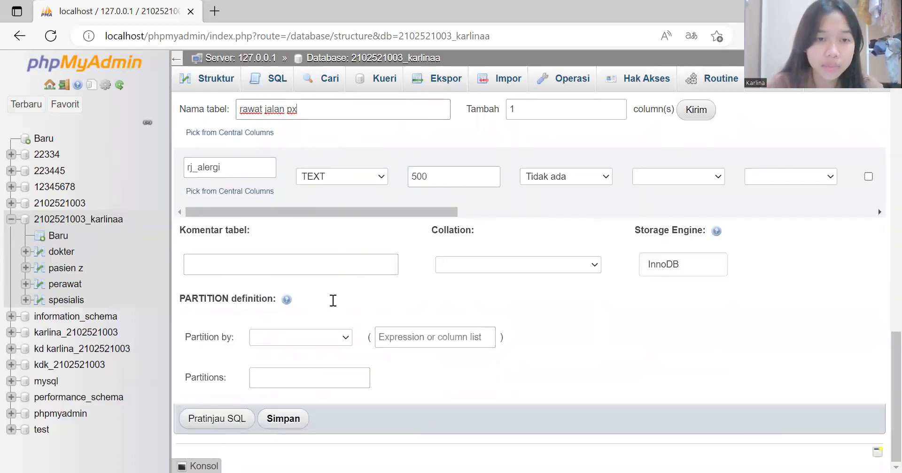
{"action": "left_click", "coordinate": [293, 421]}
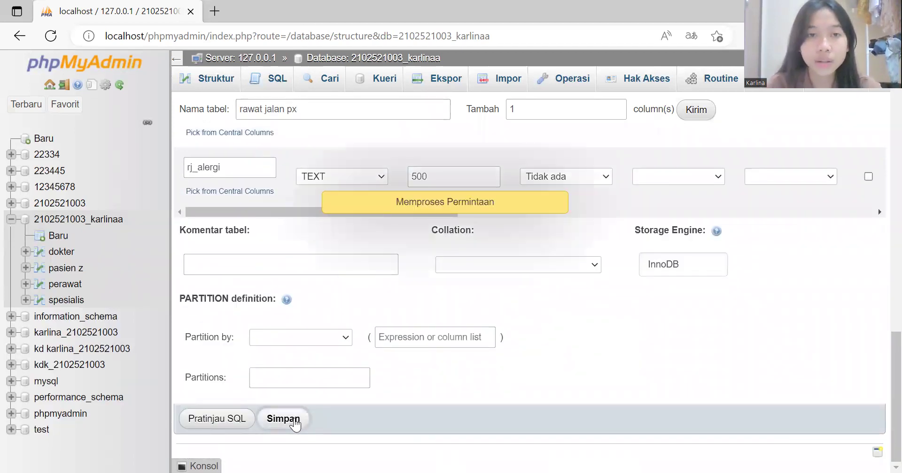
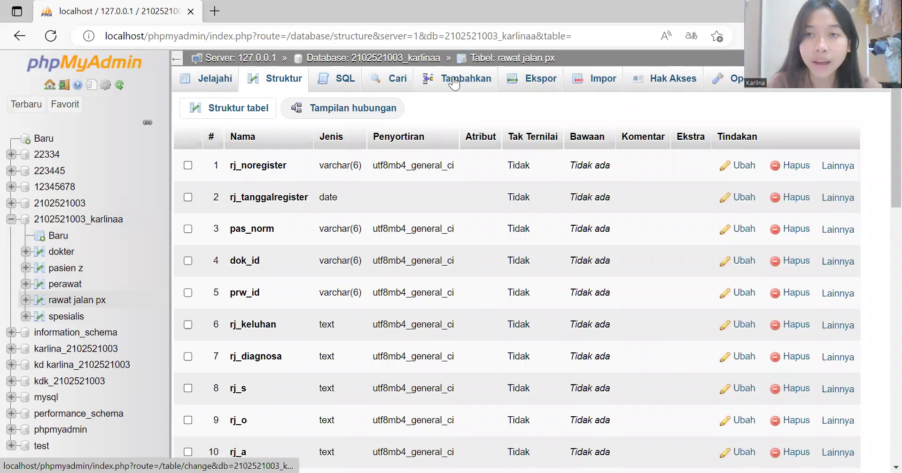
Step: Open the Tambahkan insert-row form for the rawat jalan px table
{"action": "left_click", "coordinate": [453, 80]}
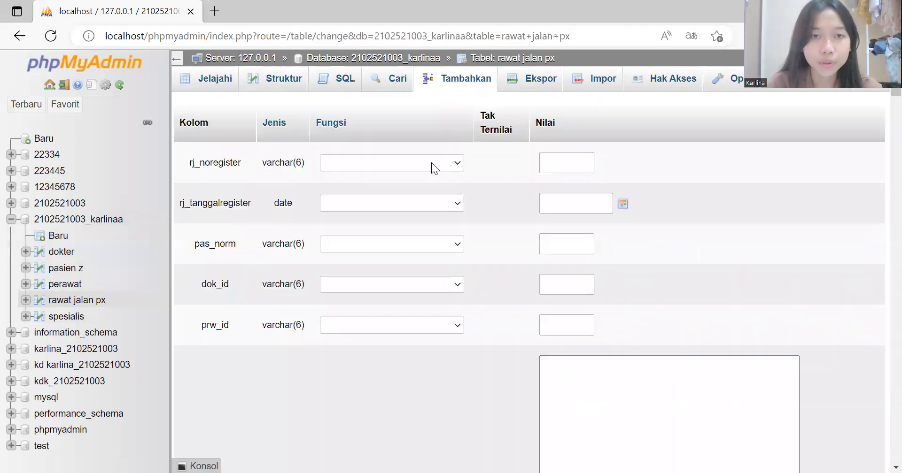
Step: Fill rj_noregister 123456, rj_tanggalregister 2022-12-06, pas_norm 230723, dok_id 98765 and prw_id 56743 from saved entries
{"action": "left_click", "coordinate": [569, 162]}
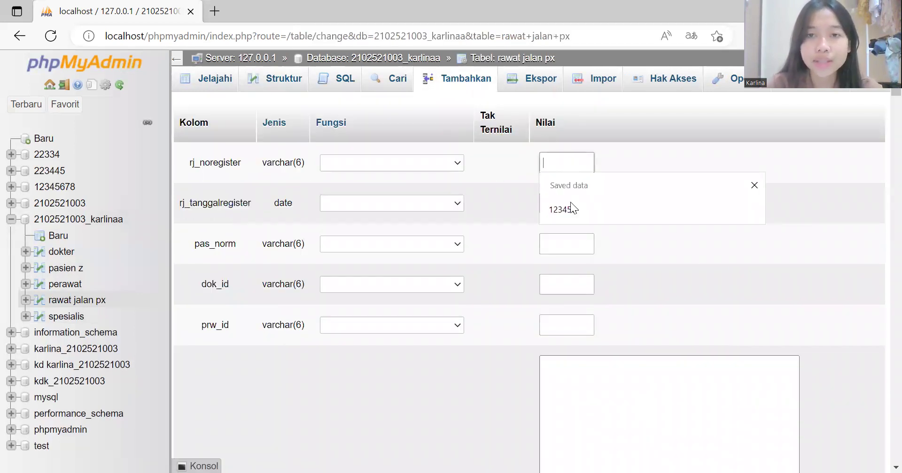
{"action": "left_click", "coordinate": [569, 216]}
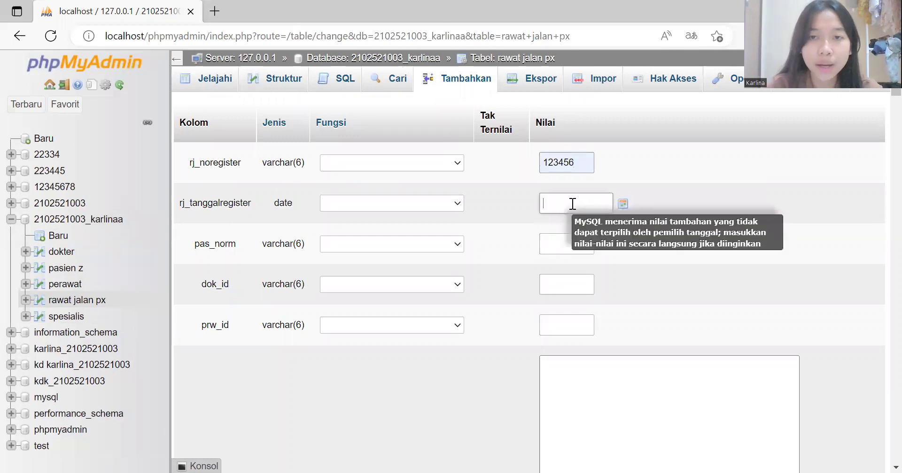
{"action": "left_click", "coordinate": [573, 205]}
{"action": "left_click", "coordinate": [569, 250]}
{"action": "left_click", "coordinate": [570, 244]}
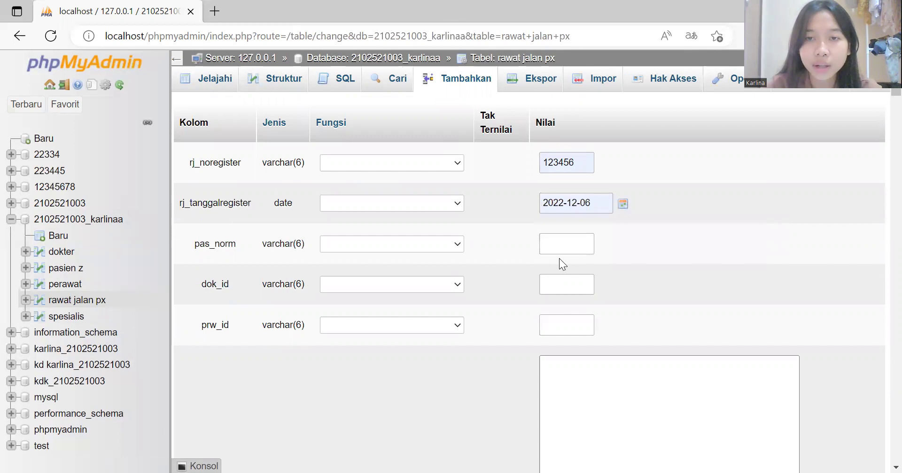
{"action": "left_click", "coordinate": [566, 248]}
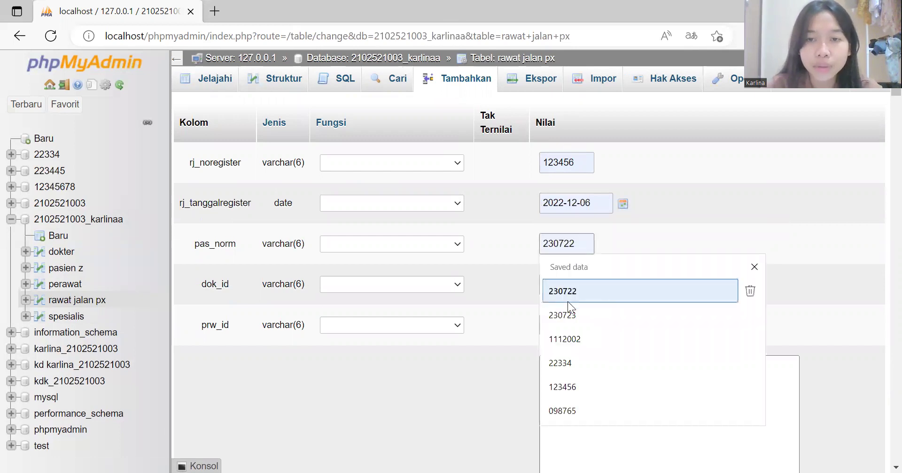
{"action": "left_click", "coordinate": [570, 315]}
{"action": "left_click", "coordinate": [563, 280]}
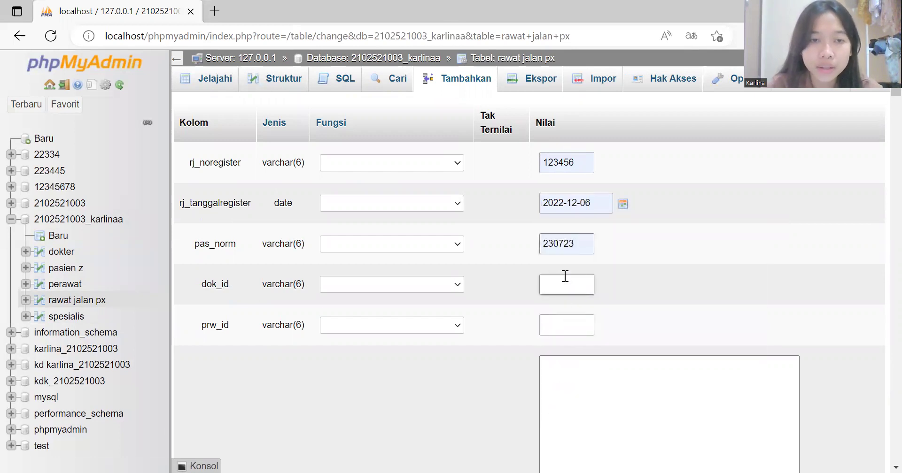
{"action": "left_click", "coordinate": [562, 335]}
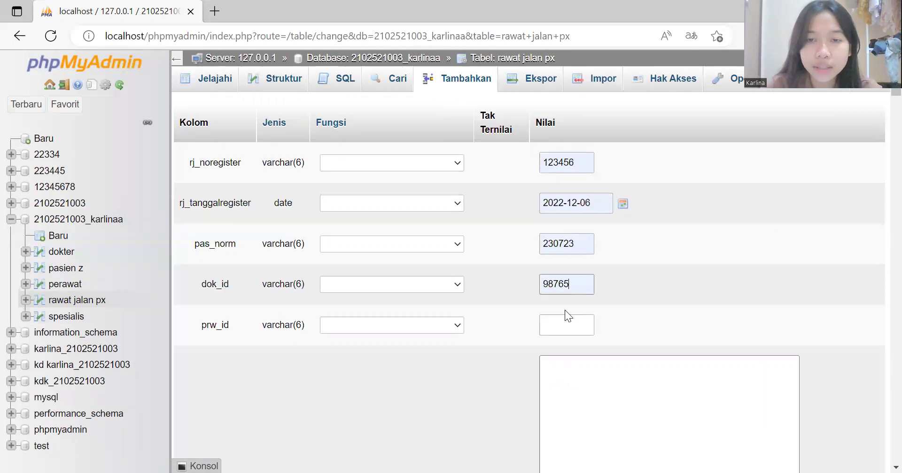
{"action": "left_click", "coordinate": [570, 373]}
{"action": "scroll", "coordinate": [571, 374], "scroll_direction": "down", "scroll_amount": 5}
Step: Enter the rj_keluhan complaint 'pasien susah mengeluarkan sekret'
{"action": "scroll", "coordinate": [572, 373], "scroll_direction": "down", "scroll_amount": 1}
{"action": "left_click", "coordinate": [593, 261]}
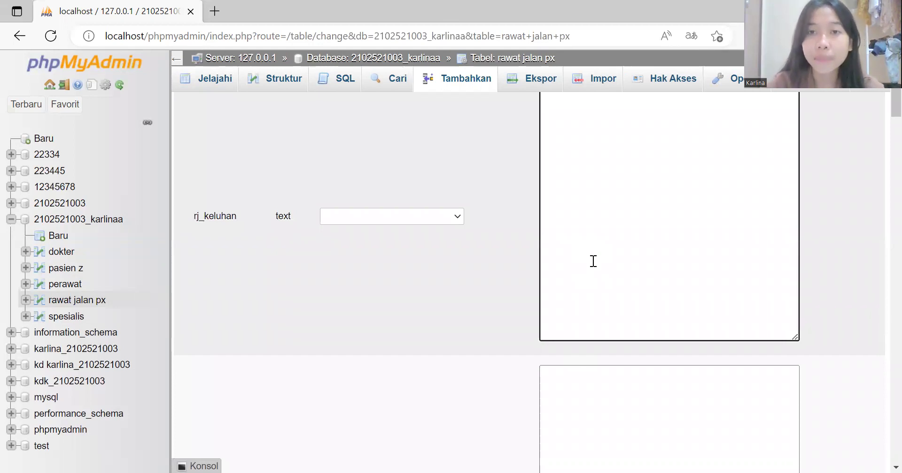
{"action": "scroll", "coordinate": [594, 261], "scroll_direction": "up", "scroll_amount": 1}
{"action": "type", "text": "pasien suah"}
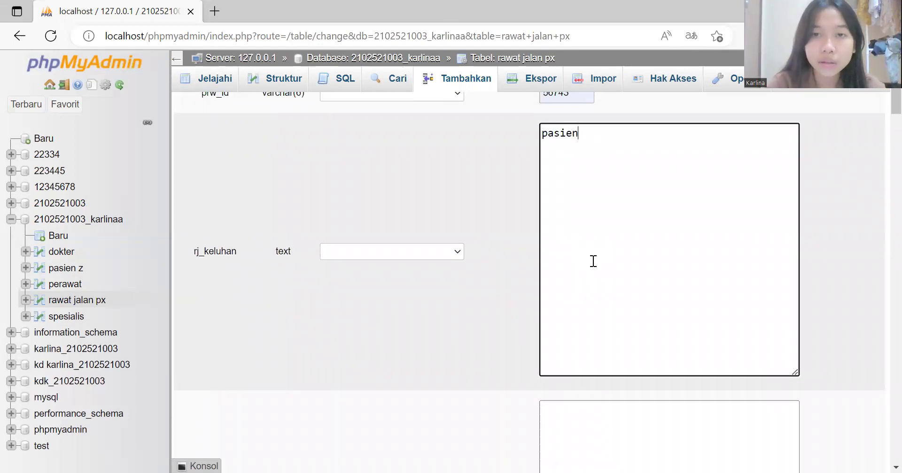
{"action": "key", "text": "BackSpace"}
{"action": "key", "text": "BackSpace"}
{"action": "type", "text": "sa"}
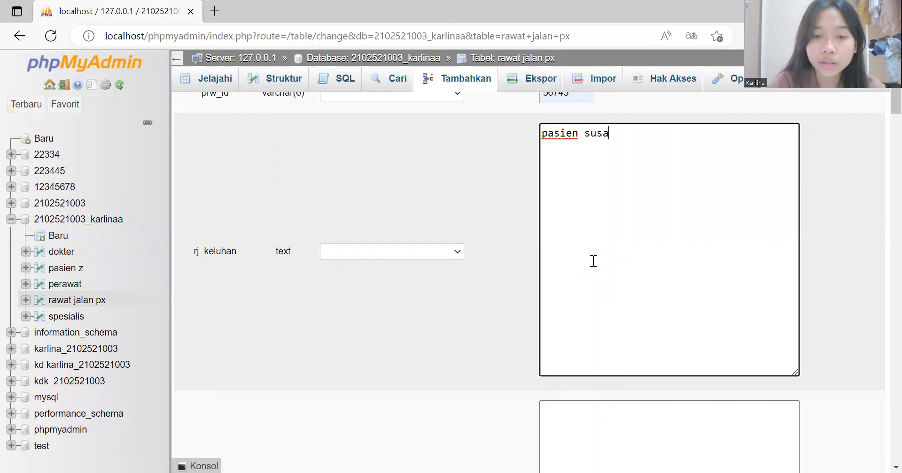
{"action": "type", "text": "h mengelu"}
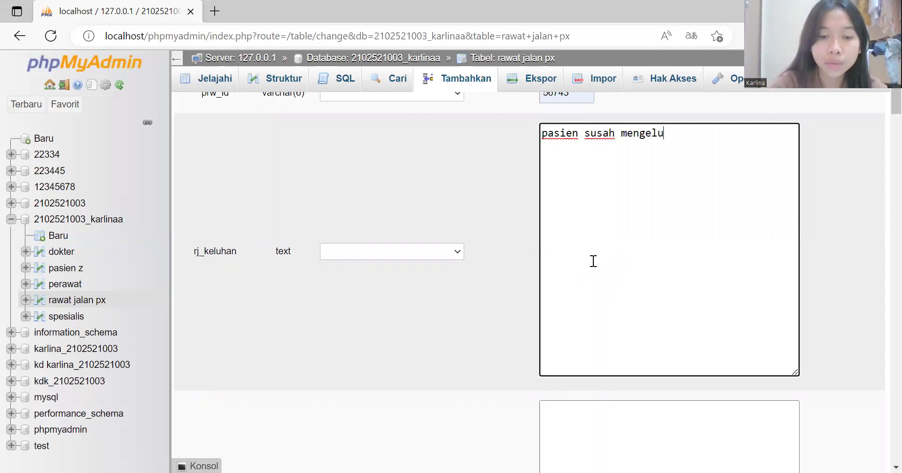
{"action": "type", "text": "arkan sekret"}
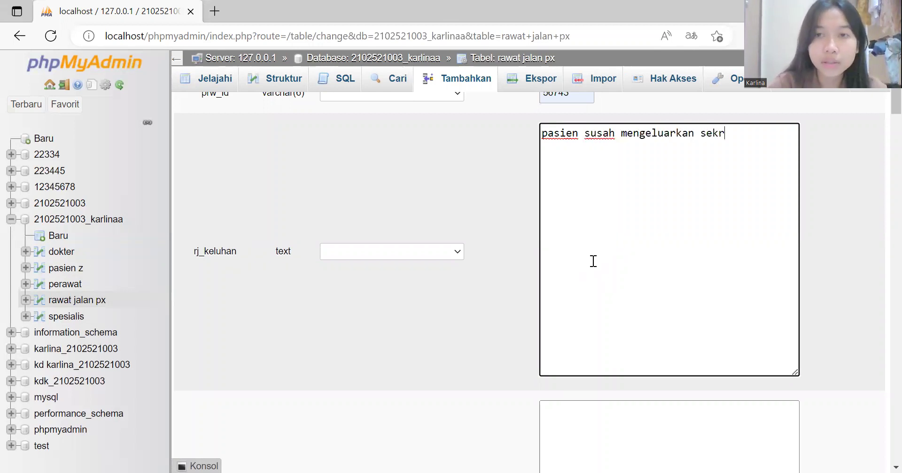
Step: Enter the rj_diagnosa text 'bersihan jalan napas tidak efektif'
{"action": "scroll", "coordinate": [594, 317], "scroll_direction": "down", "scroll_amount": 2}
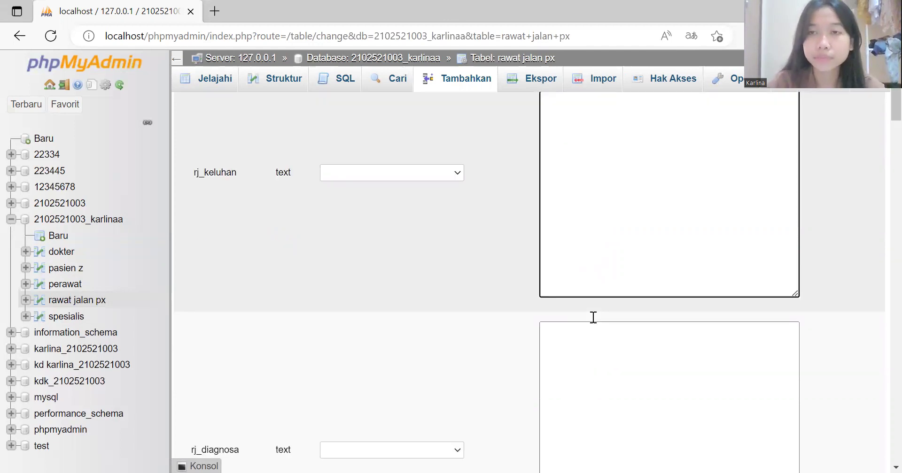
{"action": "scroll", "coordinate": [593, 317], "scroll_direction": "up", "scroll_amount": 4}
{"action": "scroll", "coordinate": [594, 317], "scroll_direction": "down", "scroll_amount": 7}
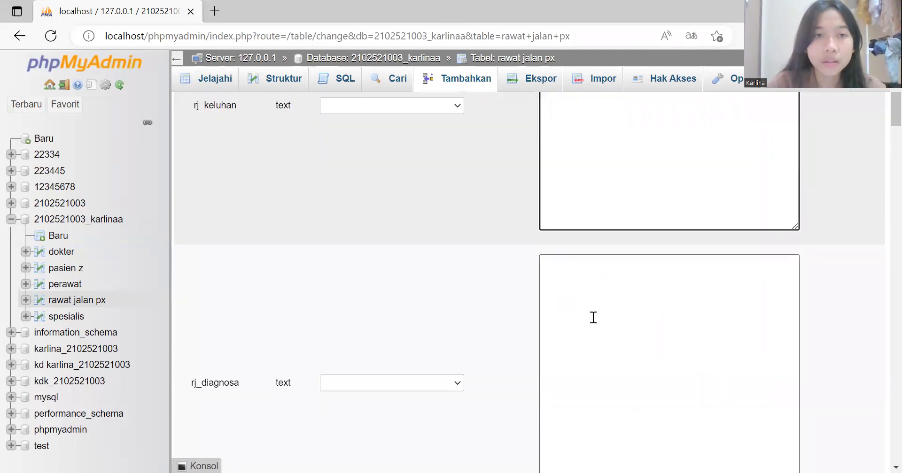
{"action": "left_click", "coordinate": [599, 253]}
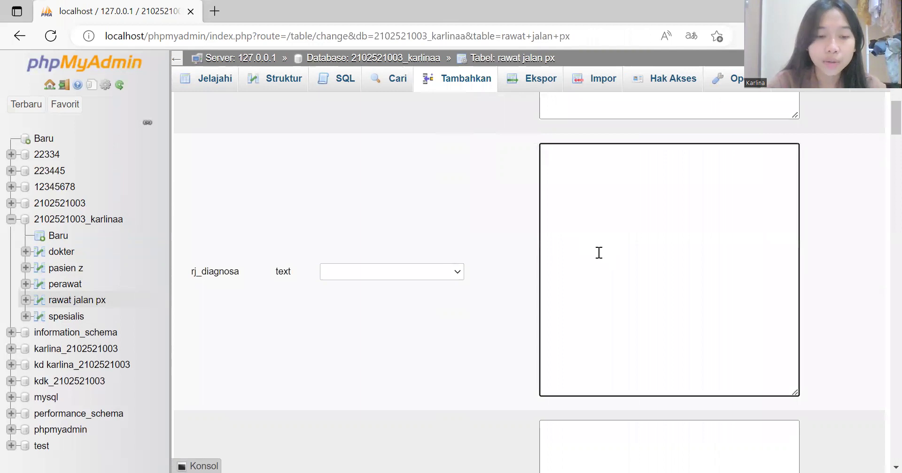
{"action": "type", "text": "bersihan "}
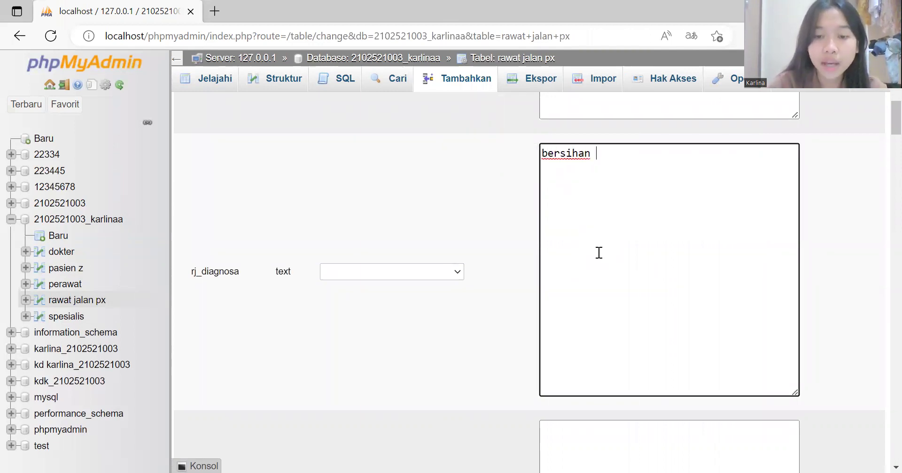
{"action": "type", "text": "jalan na[as"}
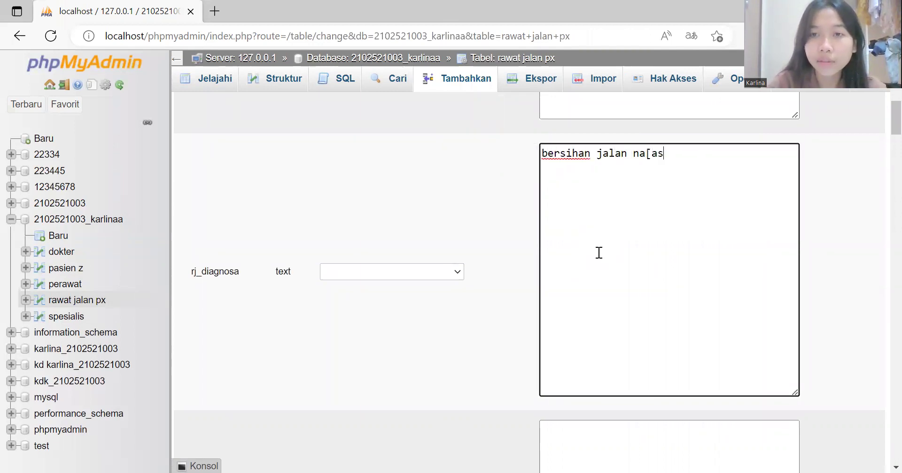
{"action": "key", "text": "BackSpace"}
{"action": "key", "text": "BackSpace"}
{"action": "type", "text": "pas tud"}
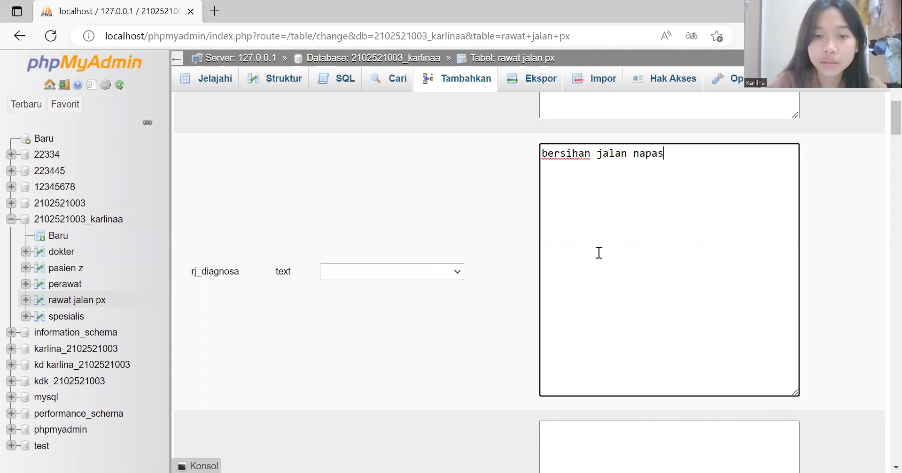
{"action": "key", "text": "BackSpace"}
{"action": "key", "text": "BackSpace"}
{"action": "type", "text": "idak efekt"}
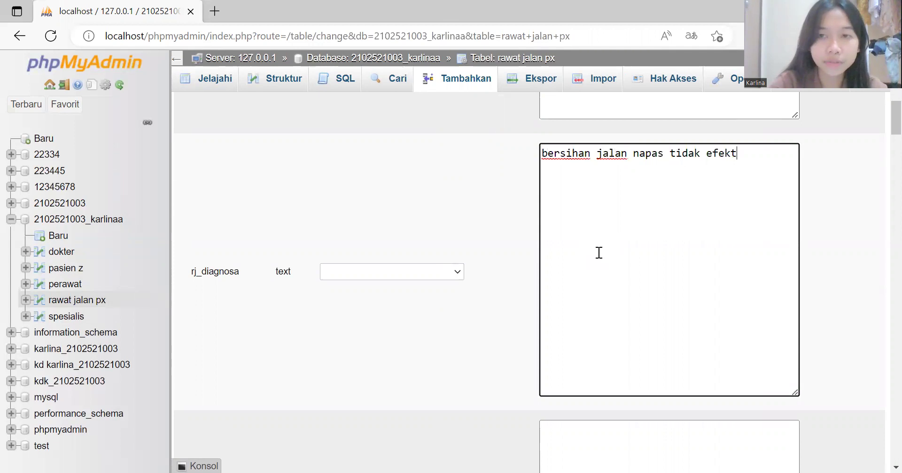
{"action": "type", "text": "if"}
Step: Enter the rj_s note 'pasien mengatakan sekrek nya susah keluar'
{"action": "scroll", "coordinate": [599, 253], "scroll_direction": "up", "scroll_amount": 3}
{"action": "scroll", "coordinate": [599, 253], "scroll_direction": "down", "scroll_amount": 8}
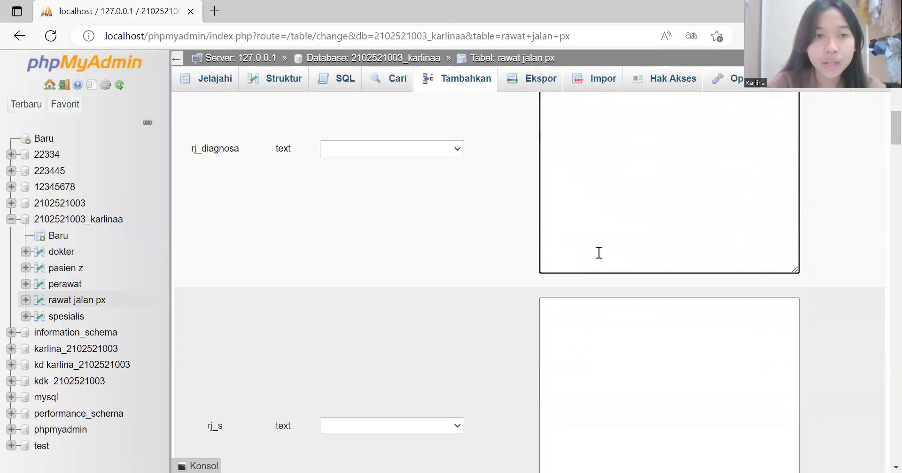
{"action": "left_click", "coordinate": [616, 223]}
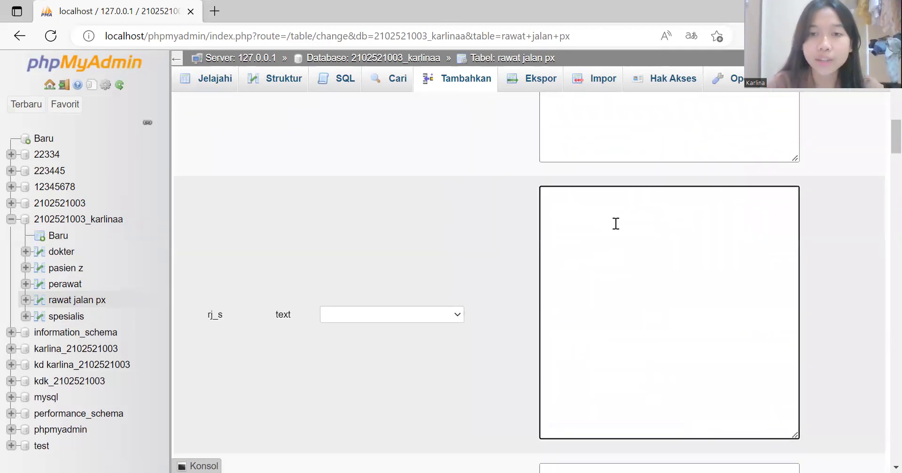
{"action": "type", "text": "pasie"}
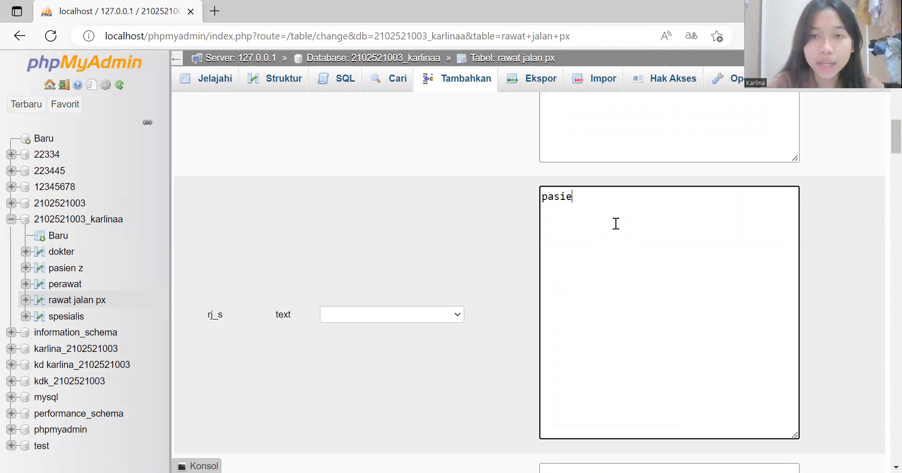
{"action": "type", "text": "n mengatakan "}
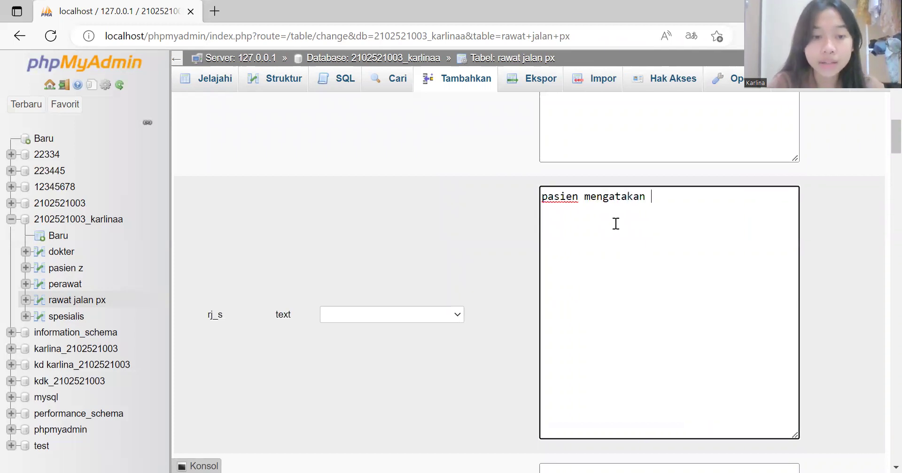
{"action": "type", "text": "sekrek nya s"}
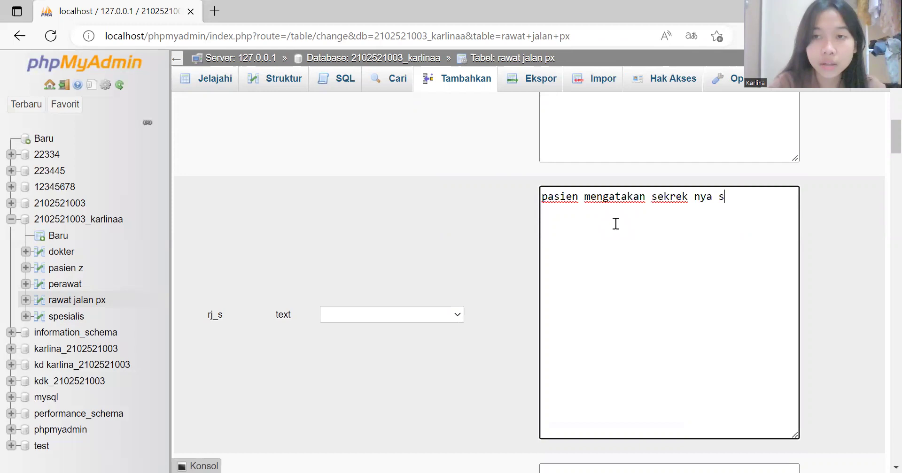
{"action": "type", "text": "usah keluar"}
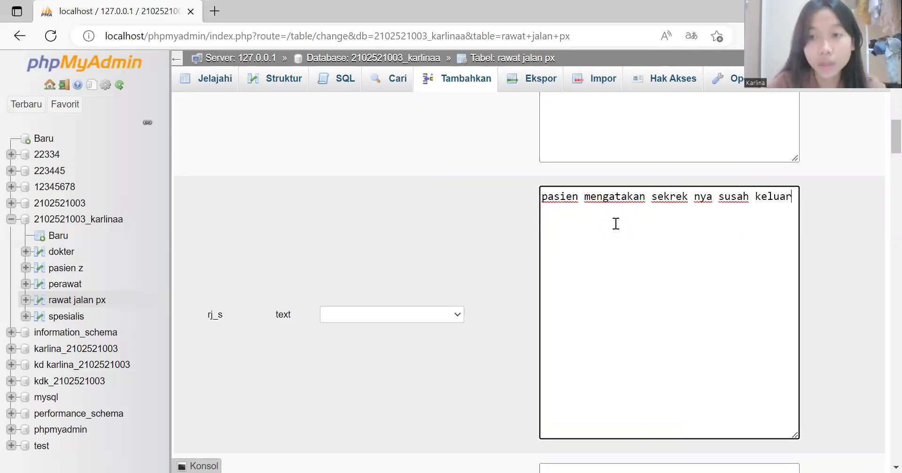
{"action": "scroll", "coordinate": [615, 224], "scroll_direction": "down", "scroll_amount": 4}
{"action": "scroll", "coordinate": [615, 223], "scroll_direction": "down", "scroll_amount": 1}
Step: Write the rj_o note 'setelah dilakukan pemeriksaan napas pasien 25X/menit (sesak)', redoing the false start
{"action": "left_click", "coordinate": [618, 212]}
{"action": "type", "text": "terdapat"}
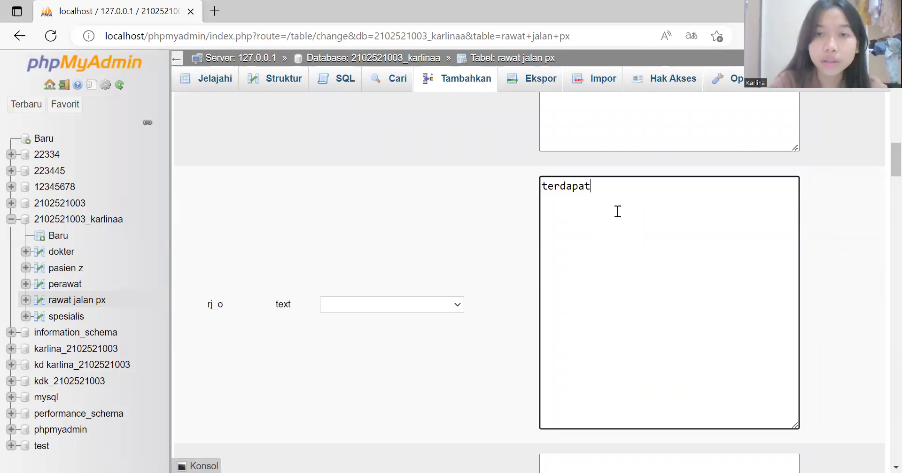
{"action": "key", "text": "BackSpace"}
{"action": "type", "text": "t "}
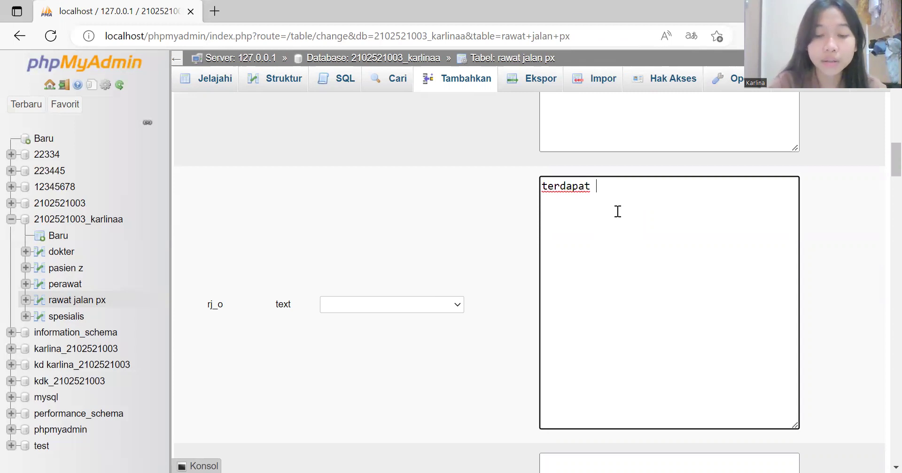
{"action": "type", "text": "na"}
{"action": "key", "text": "BackSpace"}
{"action": "key", "text": "BackSpace"}
{"action": "type", "text": "ju"}
{"action": "key", "text": "BackSpace"}
{"action": "key", "text": "ctrl+a"}
{"action": "key", "text": "BackSpace"}
{"action": "type", "text": "set"}
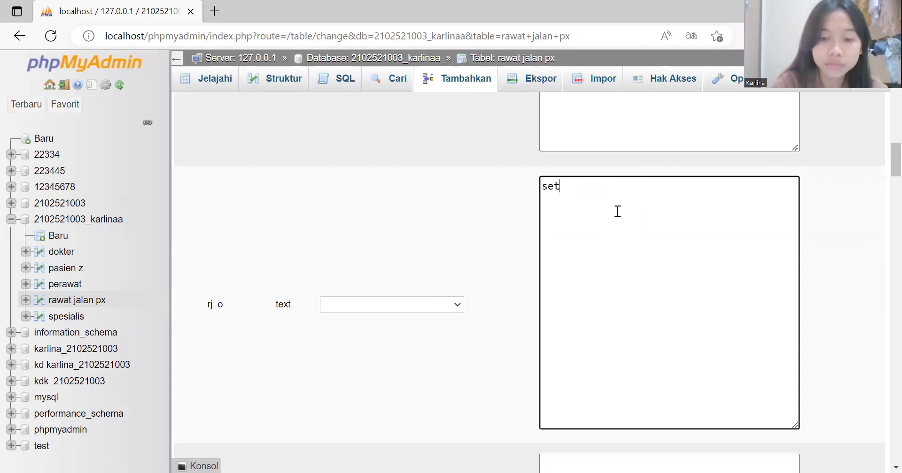
{"action": "type", "text": "elah dilaku"}
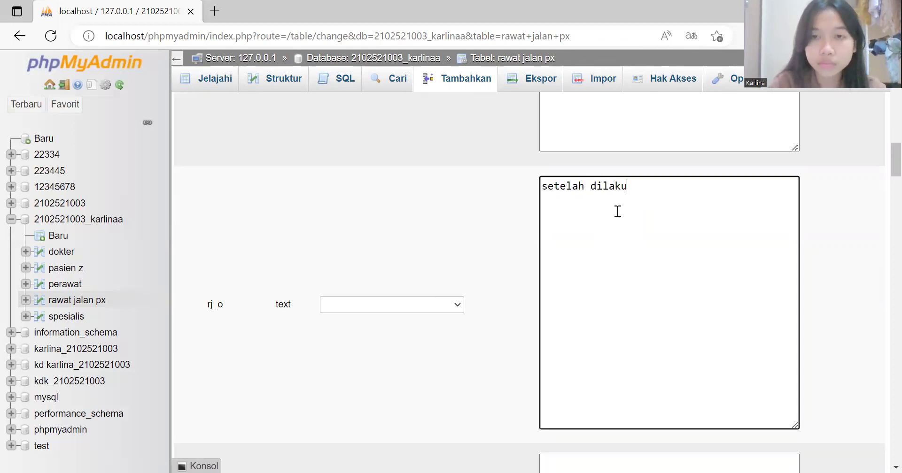
{"action": "type", "text": "kan pemeriksaan"}
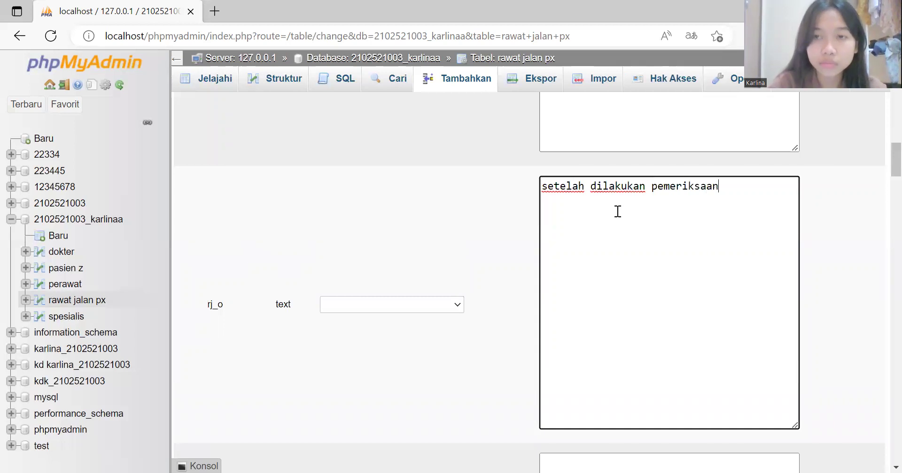
{"action": "type", "text": " n"}
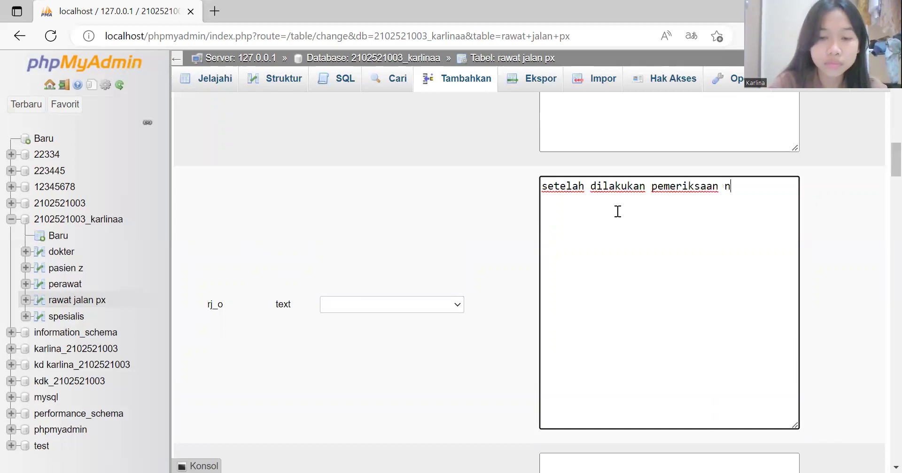
{"action": "type", "text": "apas pasien"}
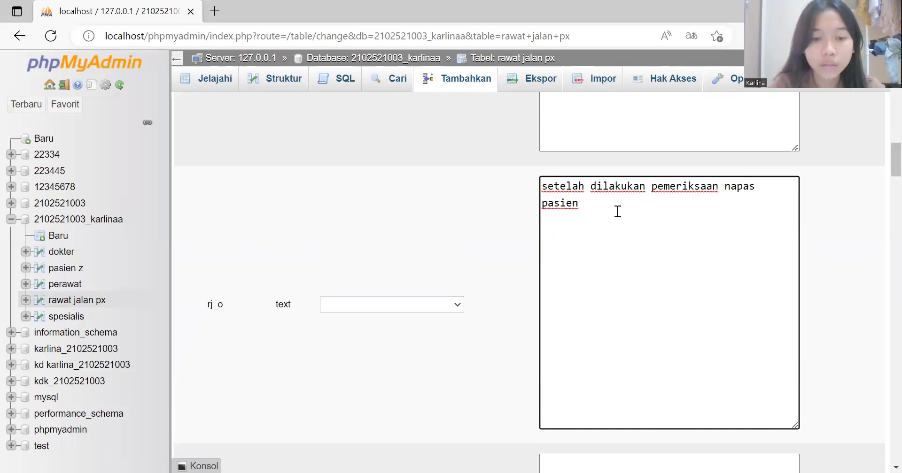
{"action": "type", "text": " 25"}
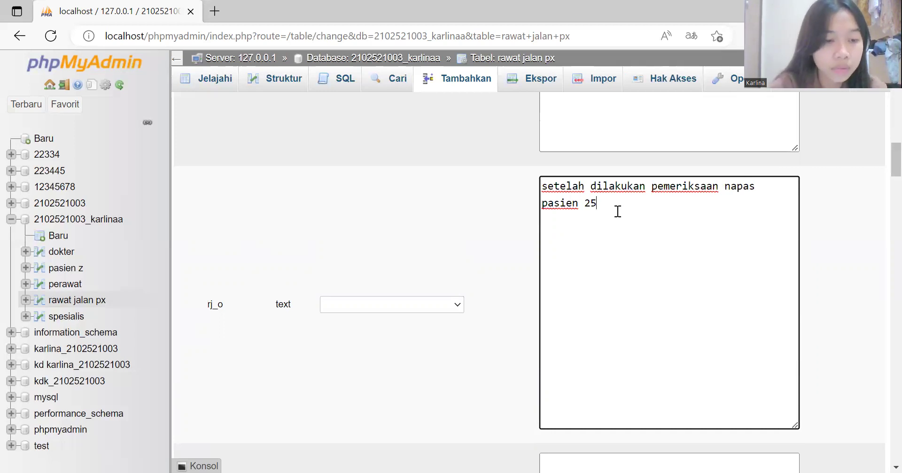
{"action": "type", "text": "X?"}
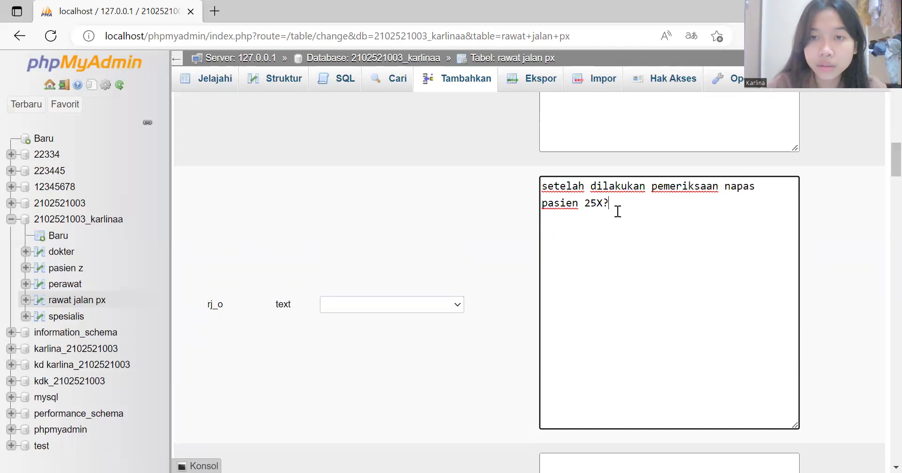
{"action": "key", "text": "BackSpace"}
{"action": "type", "text": "/mENIT"}
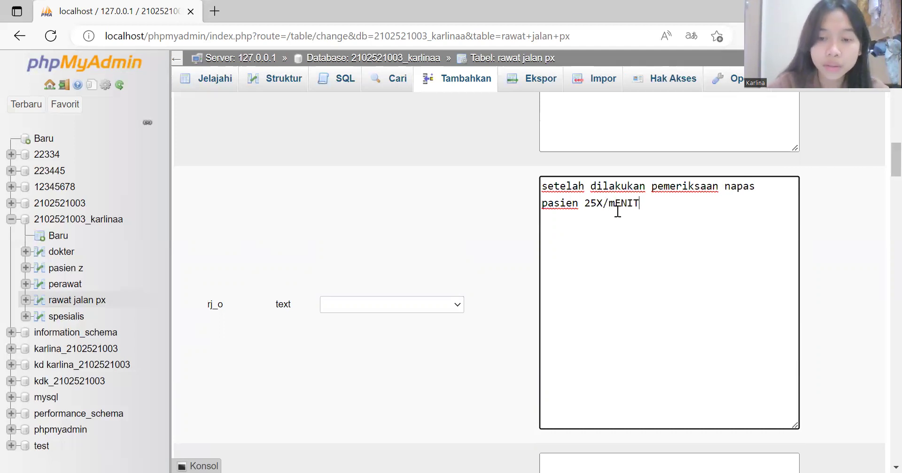
{"action": "key", "text": "BackSpace"}
{"action": "key", "text": "BackSpace"}
{"action": "key", "text": "BackSpace"}
{"action": "type", "text": "enit (sesak"}
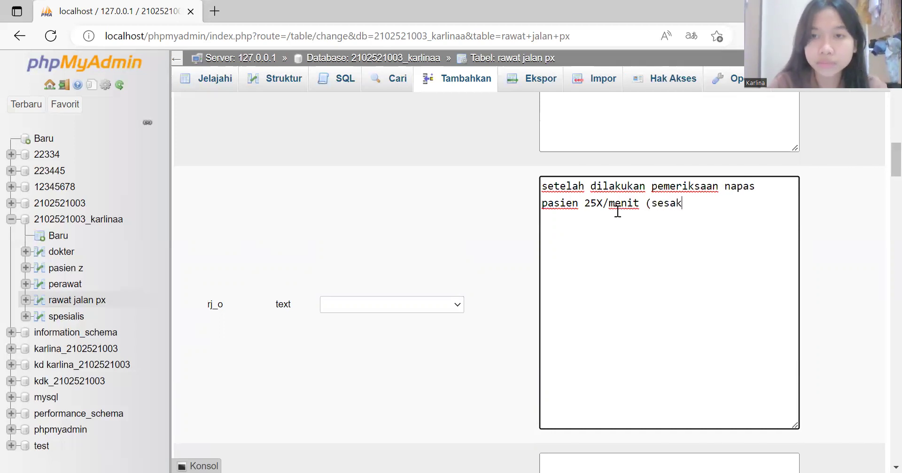
{"action": "type", "text": "("}
{"action": "type", "text": ")"}
{"action": "scroll", "coordinate": [617, 212], "scroll_direction": "down", "scroll_amount": 5}
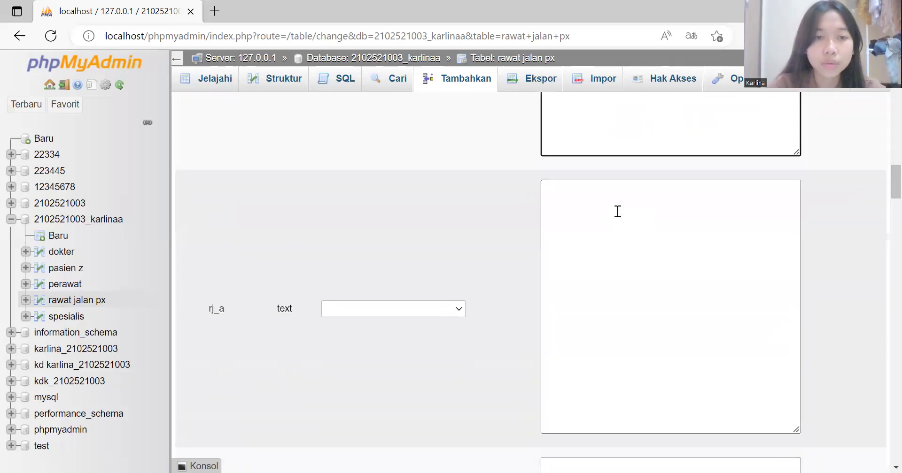
Step: Enter 'batuk efektif' as the rj_a value
{"action": "scroll", "coordinate": [617, 212], "scroll_direction": "down", "scroll_amount": 8}
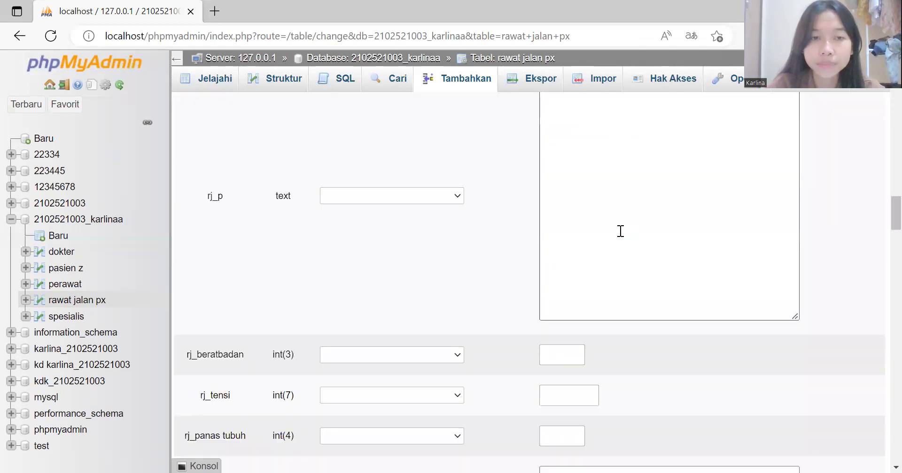
{"action": "scroll", "coordinate": [620, 231], "scroll_direction": "down", "scroll_amount": 2}
{"action": "scroll", "coordinate": [619, 230], "scroll_direction": "up", "scroll_amount": 10}
{"action": "left_click", "coordinate": [620, 232]}
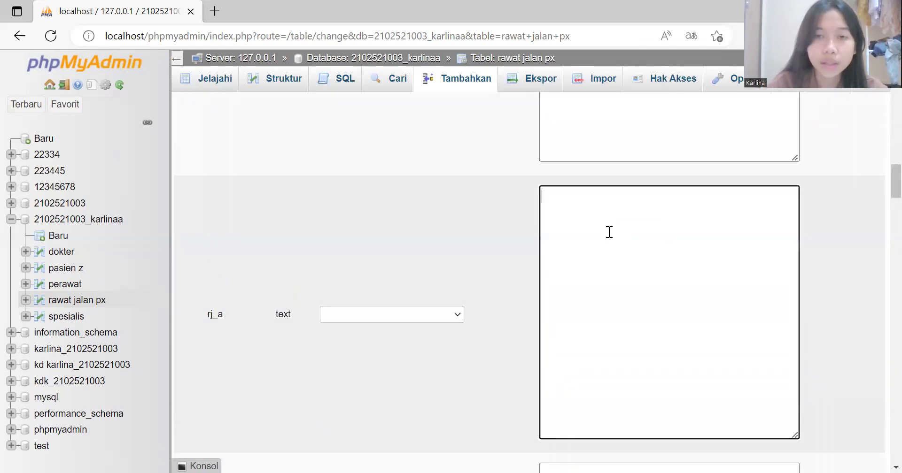
{"action": "type", "text": "b"}
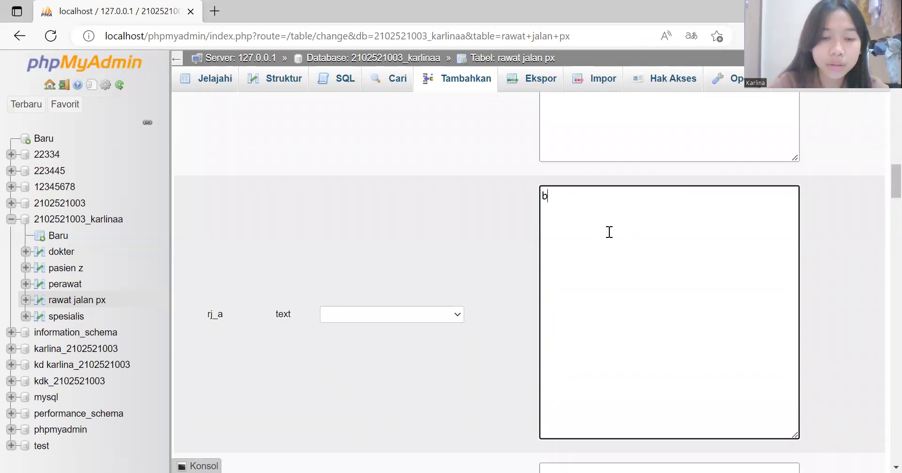
{"action": "type", "text": "atuk efektif"}
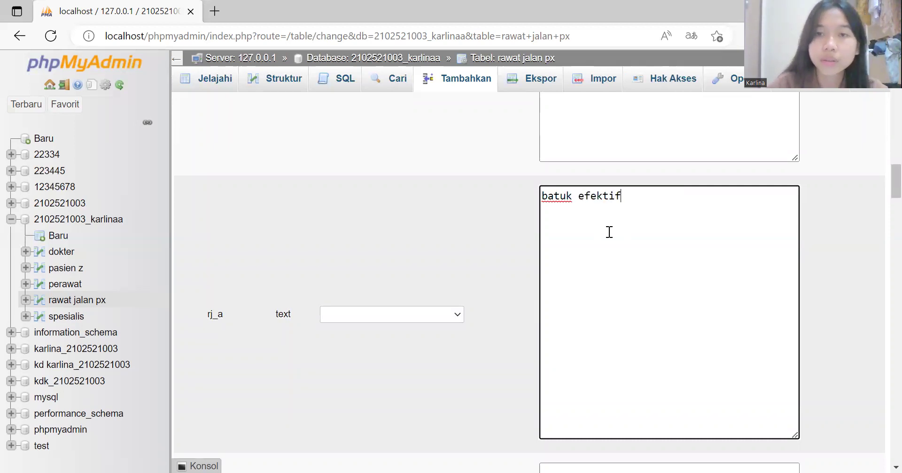
Step: Enter 'melakukan batuk efektif secara rutin' as the rj_p value
{"action": "scroll", "coordinate": [610, 232], "scroll_direction": "down", "scroll_amount": 3}
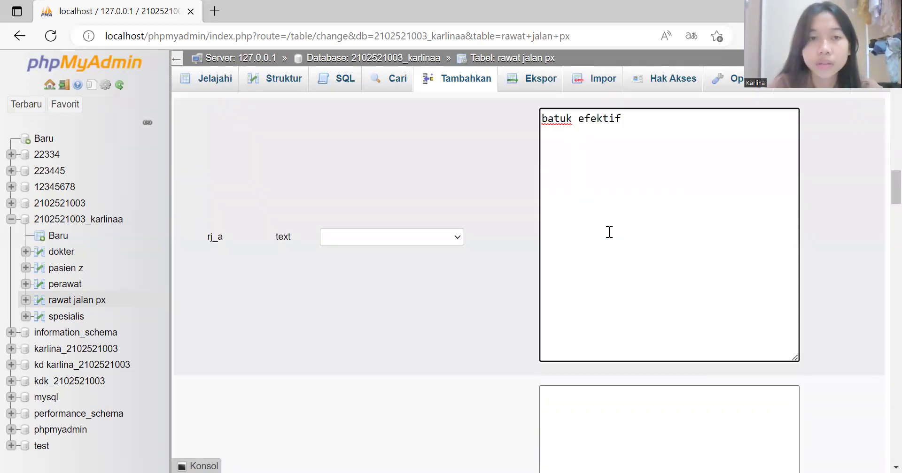
{"action": "scroll", "coordinate": [609, 232], "scroll_direction": "down", "scroll_amount": 3}
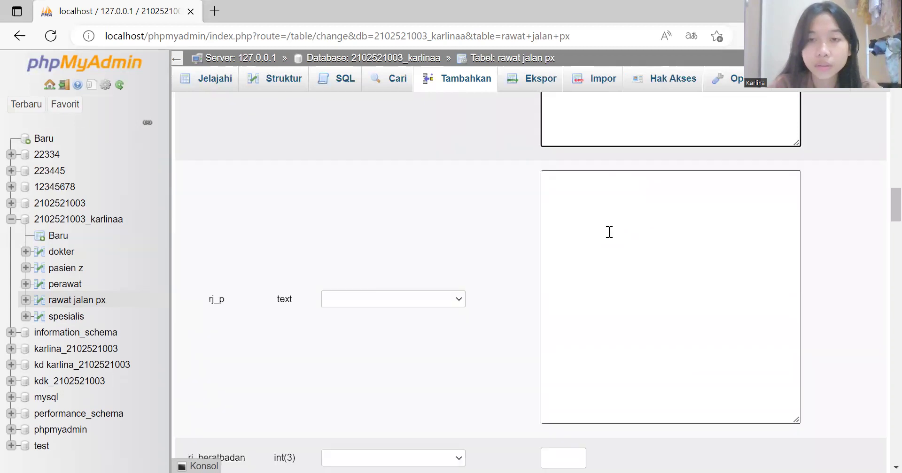
{"action": "left_click", "coordinate": [607, 236]}
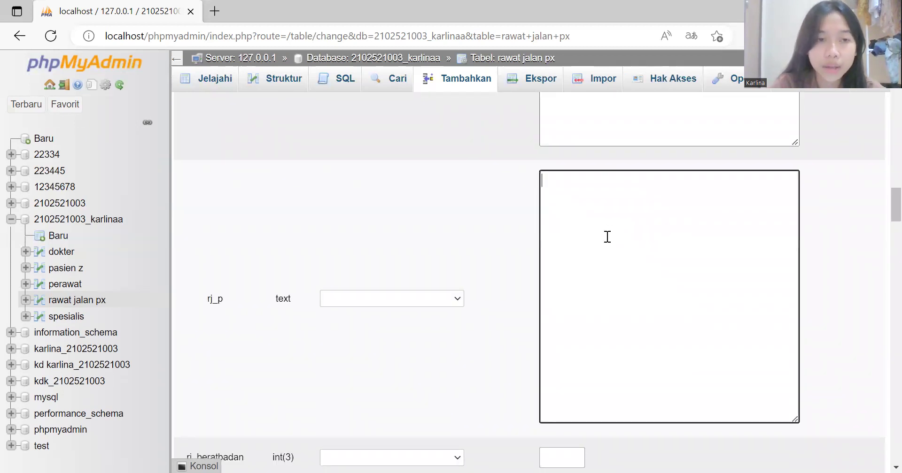
{"action": "type", "text": "melakukan b"}
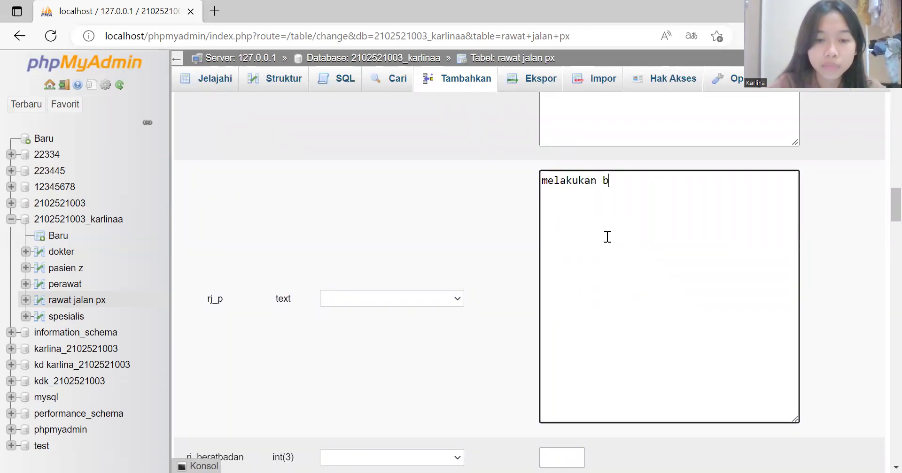
{"action": "type", "text": "atuk efektif"}
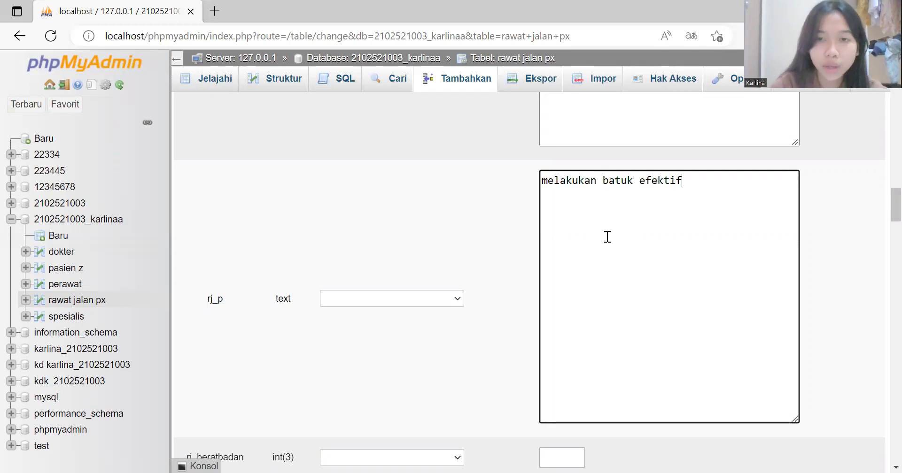
{"action": "type", "text": " secara ru"}
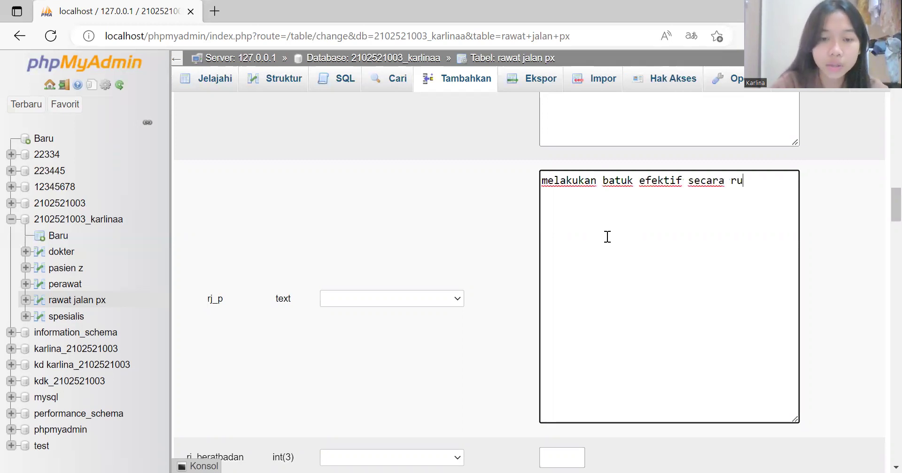
{"action": "type", "text": "tin"}
{"action": "scroll", "coordinate": [607, 237], "scroll_direction": "up", "scroll_amount": 1}
Step: Enter weight 45, temperature 36 and blood pressure 120, replacing the rejected 90/60
{"action": "scroll", "coordinate": [607, 236], "scroll_direction": "down", "scroll_amount": 3}
{"action": "scroll", "coordinate": [607, 236], "scroll_direction": "down", "scroll_amount": 4}
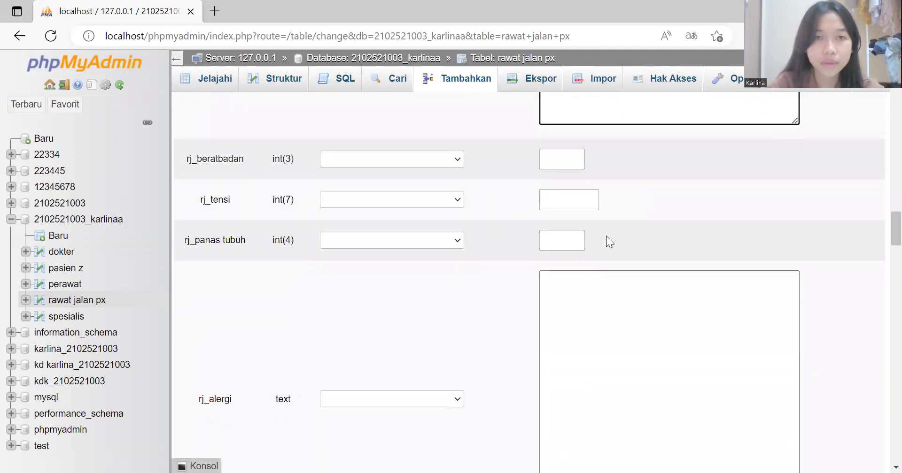
{"action": "left_click", "coordinate": [556, 161]}
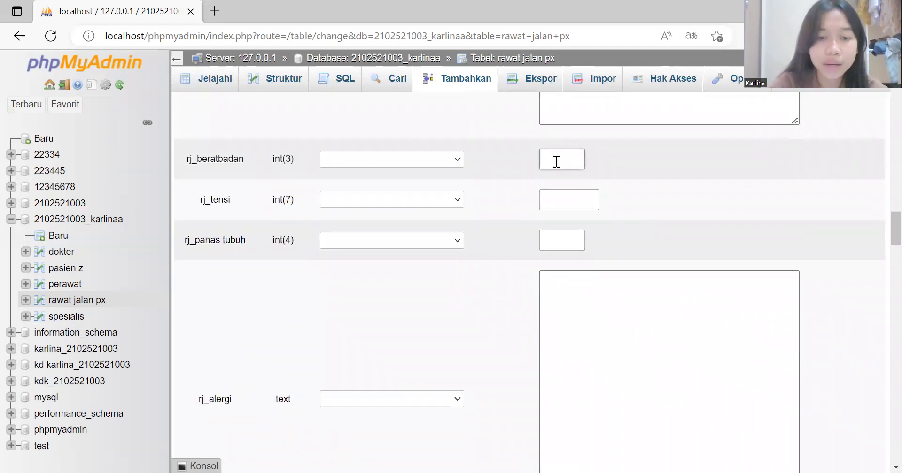
{"action": "type", "text": "45"}
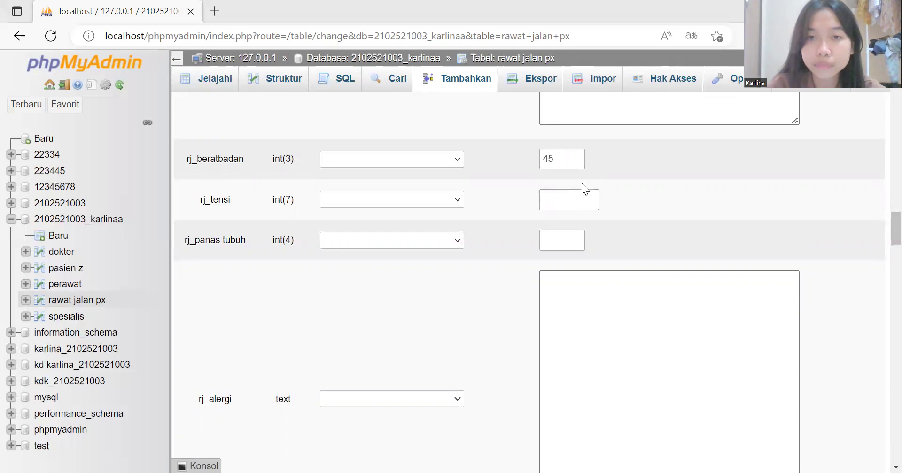
{"action": "left_click", "coordinate": [561, 203]}
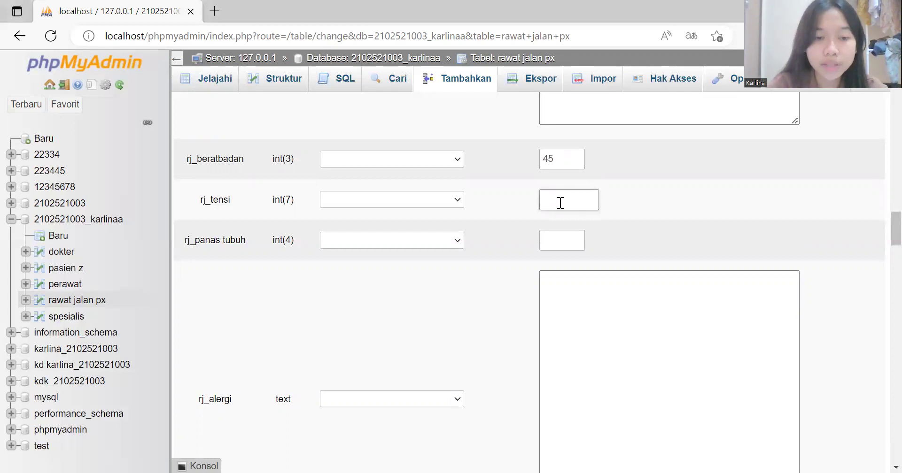
{"action": "type", "text": "90"}
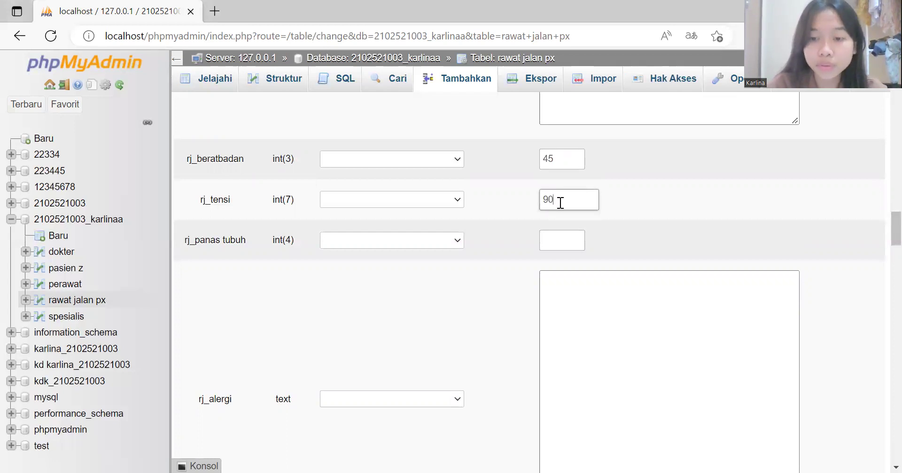
{"action": "type", "text": "/60"}
{"action": "scroll", "coordinate": [560, 206], "scroll_direction": "down", "scroll_amount": 1}
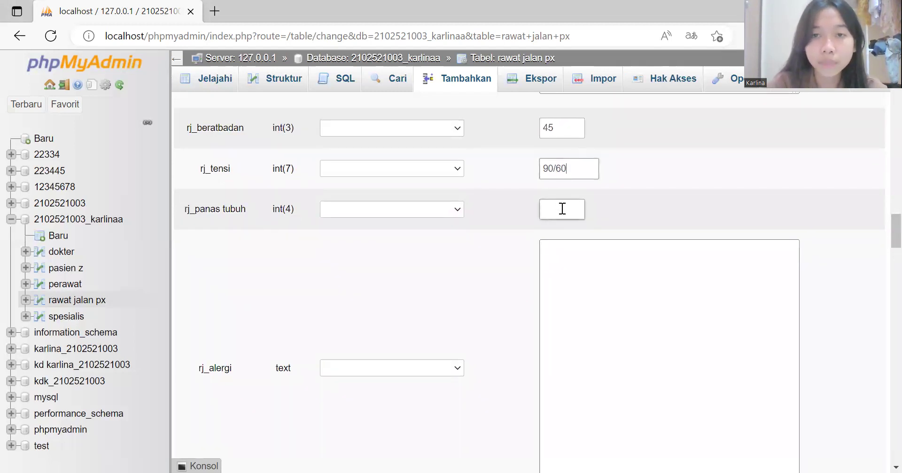
{"action": "left_click", "coordinate": [562, 208]}
{"action": "type", "text": "36"}
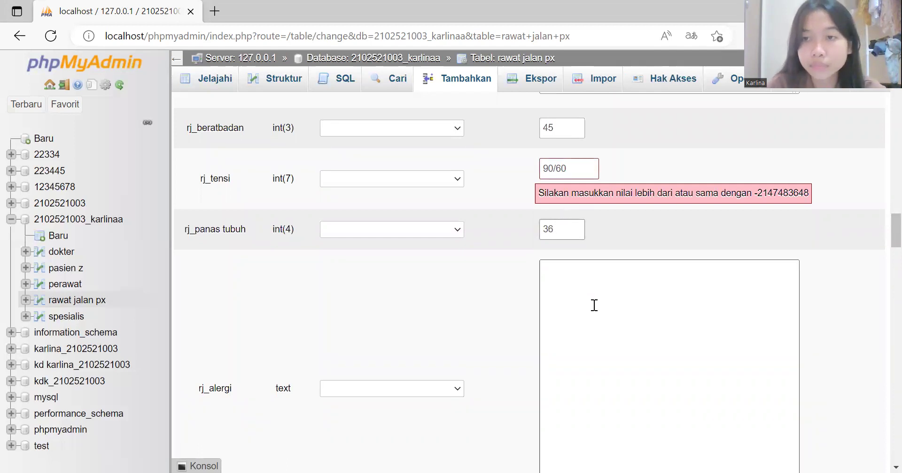
{"action": "left_click", "coordinate": [575, 172]}
{"action": "key", "text": "BackSpace"}
{"action": "key", "text": "BackSpace"}
{"action": "key", "text": "BackSpace"}
{"action": "key", "text": "BackSpace"}
{"action": "key", "text": "BackSpace"}
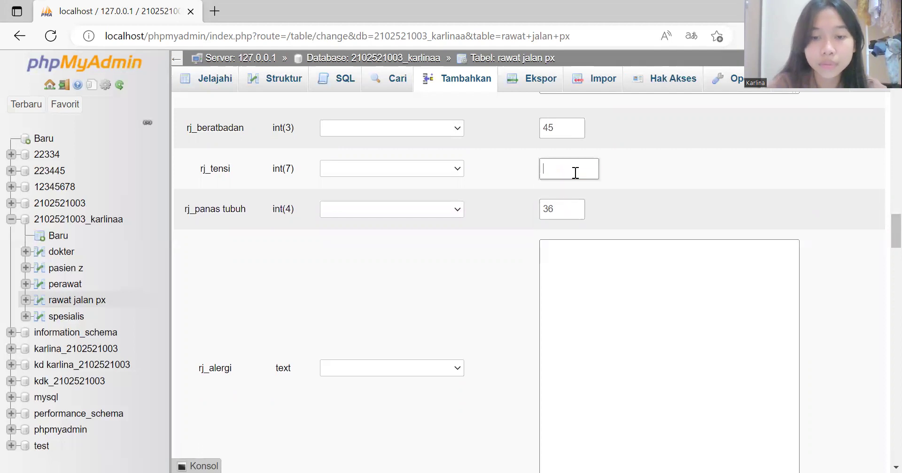
{"action": "type", "text": "120"}
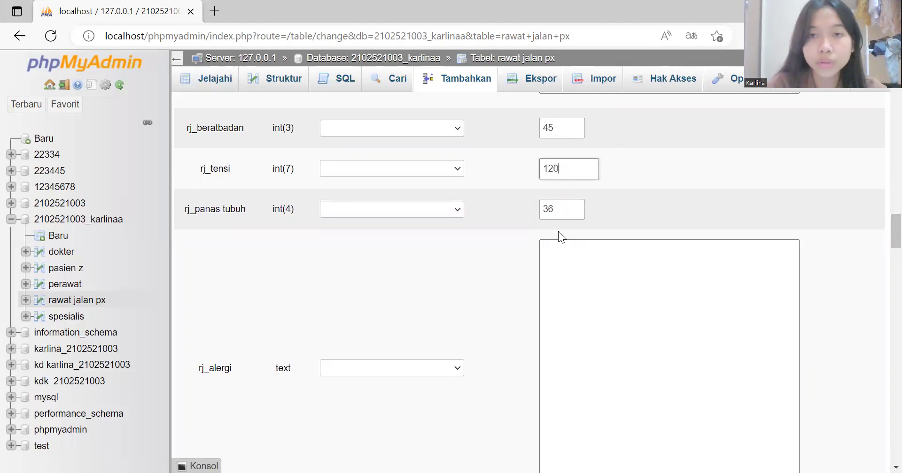
Step: Set rj_alergi to 'tidak ada' and submit the new patient record
{"action": "left_click", "coordinate": [582, 308]}
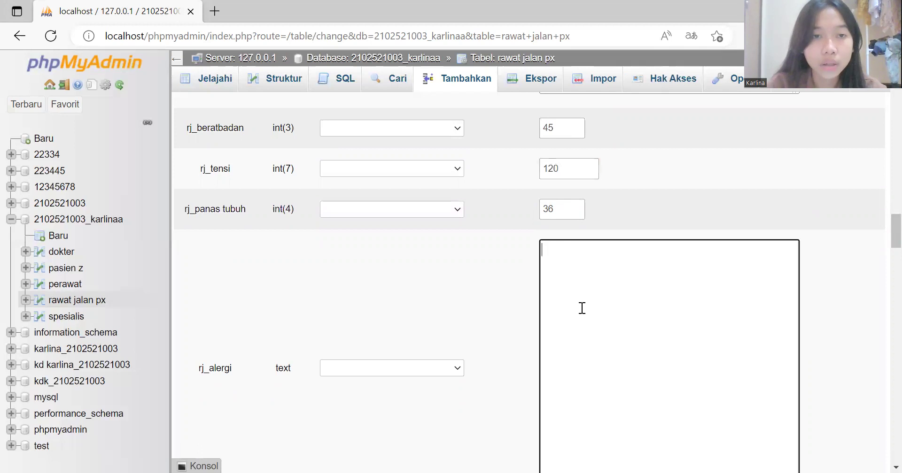
{"action": "scroll", "coordinate": [581, 308], "scroll_direction": "down", "scroll_amount": 1}
{"action": "scroll", "coordinate": [583, 280], "scroll_direction": "down", "scroll_amount": 2}
{"action": "type", "text": "tidak ada"}
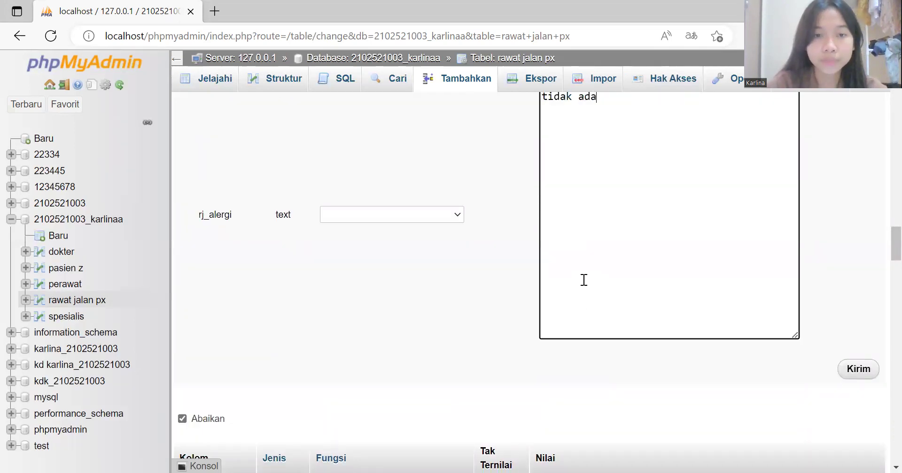
{"action": "left_click", "coordinate": [869, 372]}
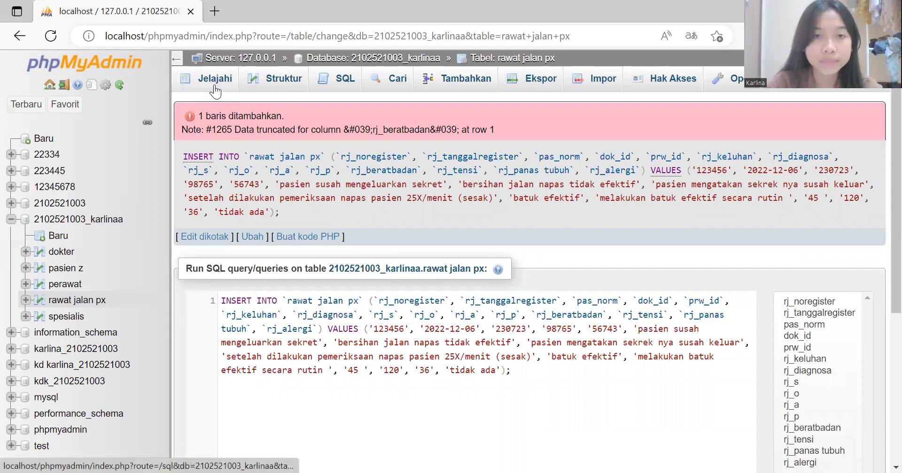
Step: Browse rawat jalan px in Jelajahi to view the saved row
{"action": "left_click", "coordinate": [214, 87]}
{"action": "scroll", "coordinate": [347, 398], "scroll_direction": "down", "scroll_amount": 4}
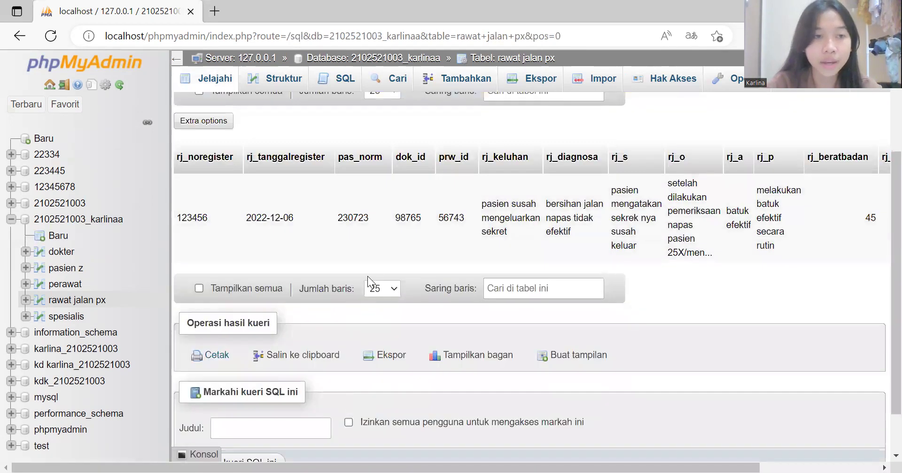
{"action": "scroll", "coordinate": [365, 238], "scroll_direction": "up", "scroll_amount": 2}
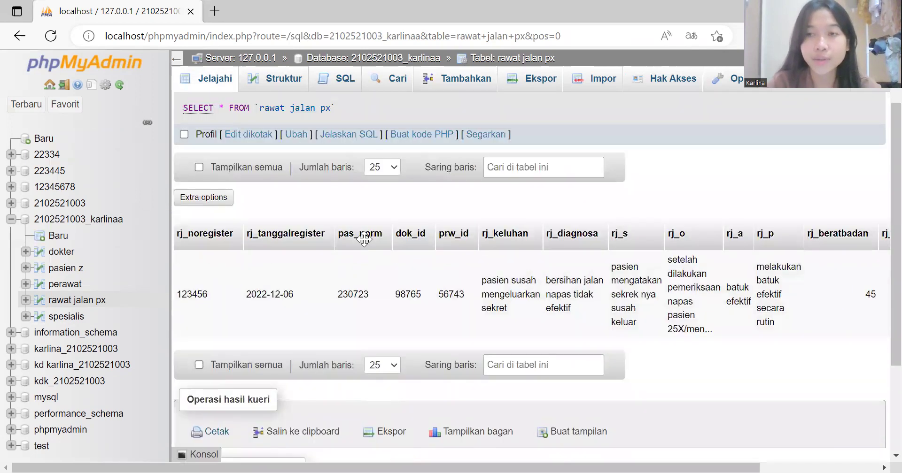